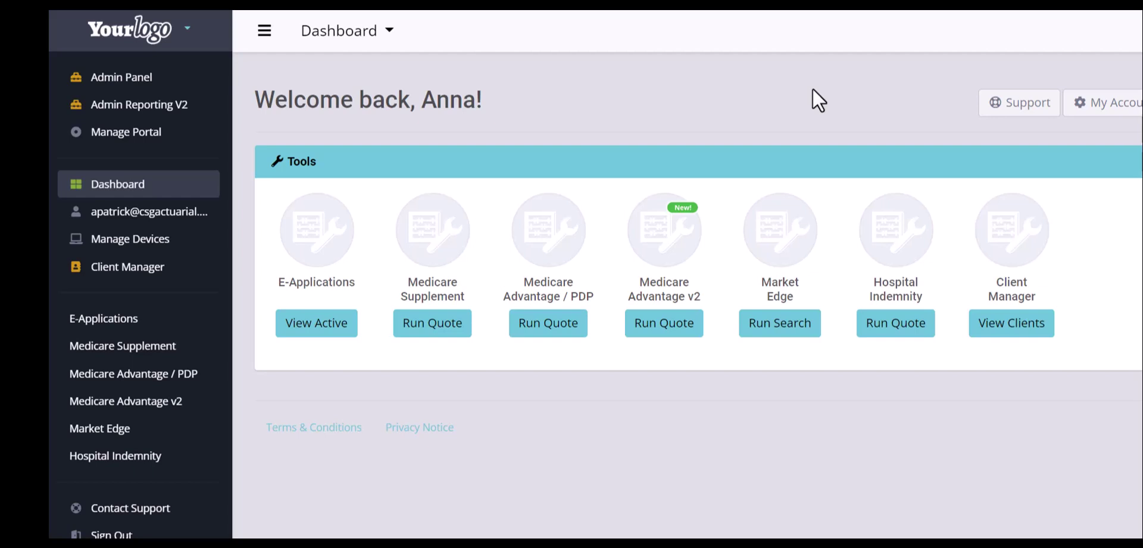
# Start a Medicare Supplement quote for zip code 68124
pyautogui.click(432, 322)
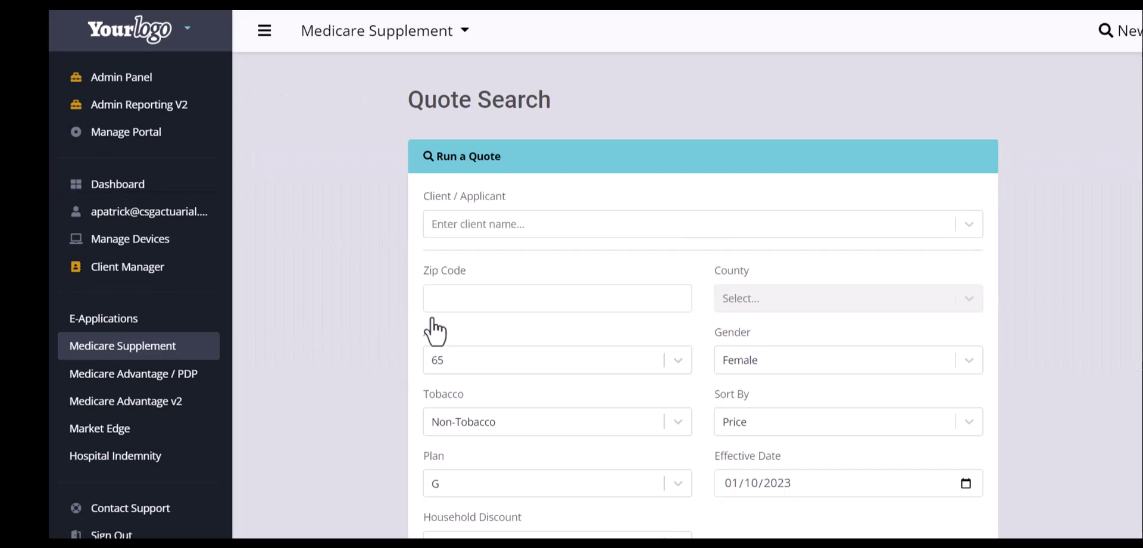
pyautogui.click(432, 292)
pyautogui.write('68124')
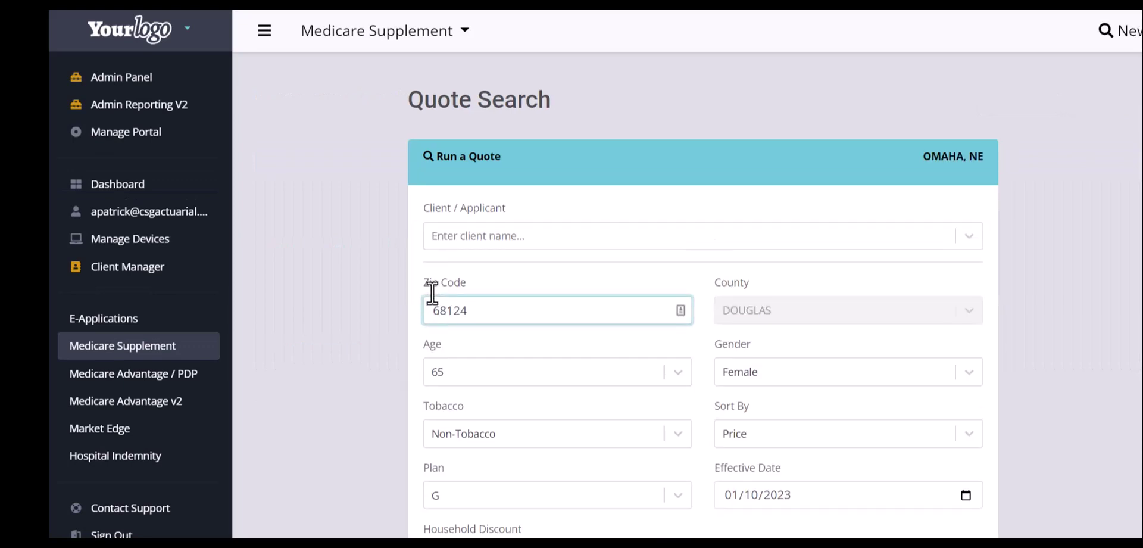
pyautogui.scroll(-2, 432, 292)
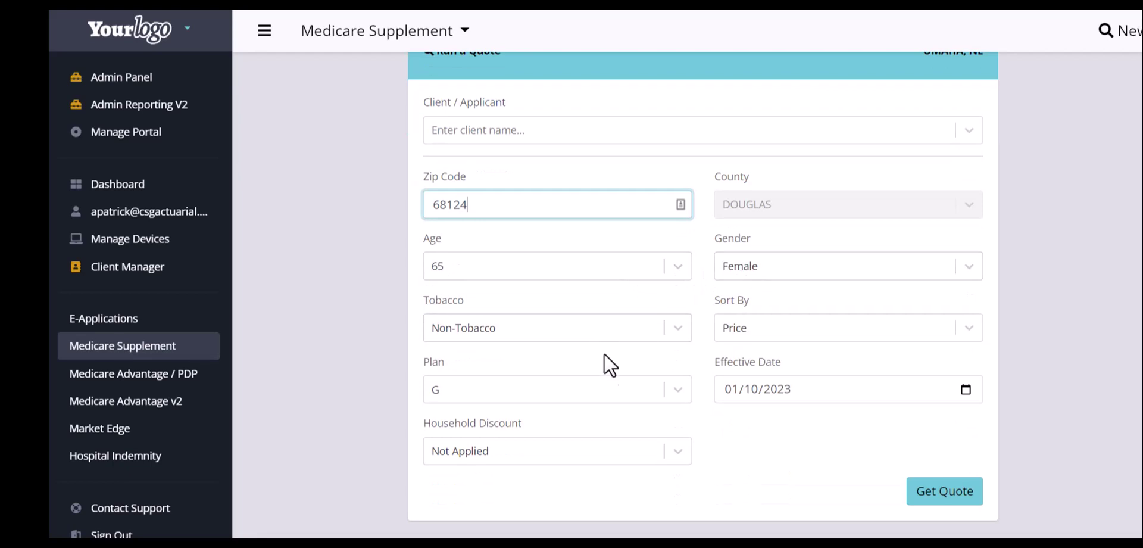
# Keep Plan G, set effective date 02/01/2023, leave household discount Not Applied, and get quotes
pyautogui.click(609, 385)
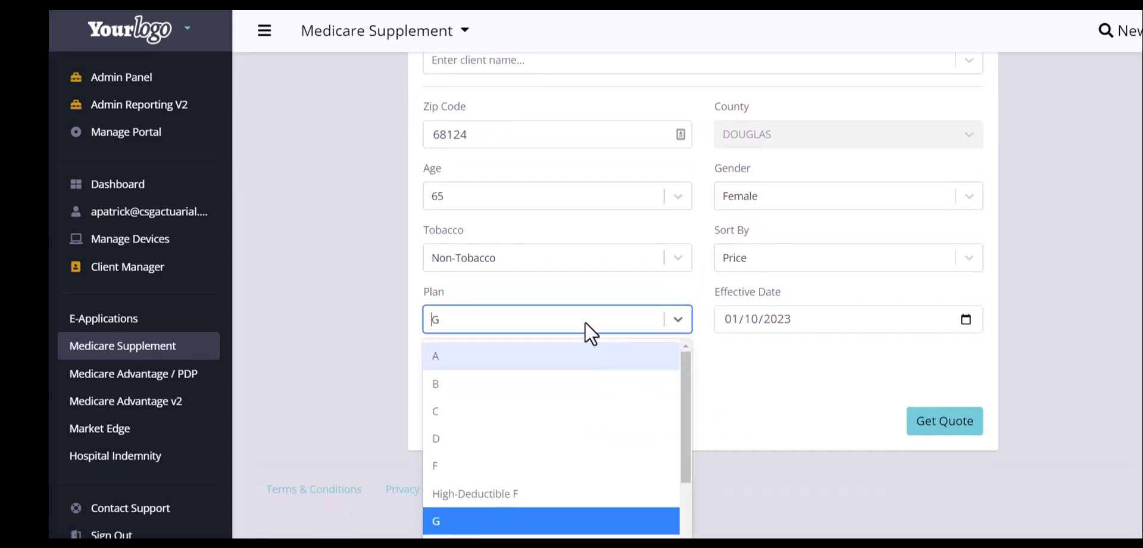
pyautogui.click(583, 321)
pyautogui.click(727, 323)
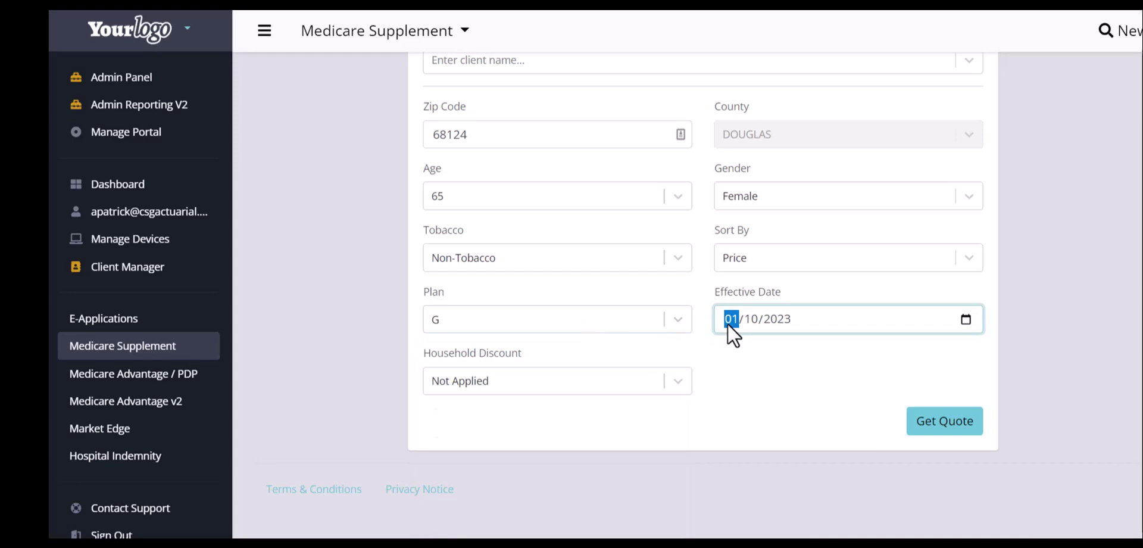
pyautogui.write('0201')
pyautogui.click(756, 385)
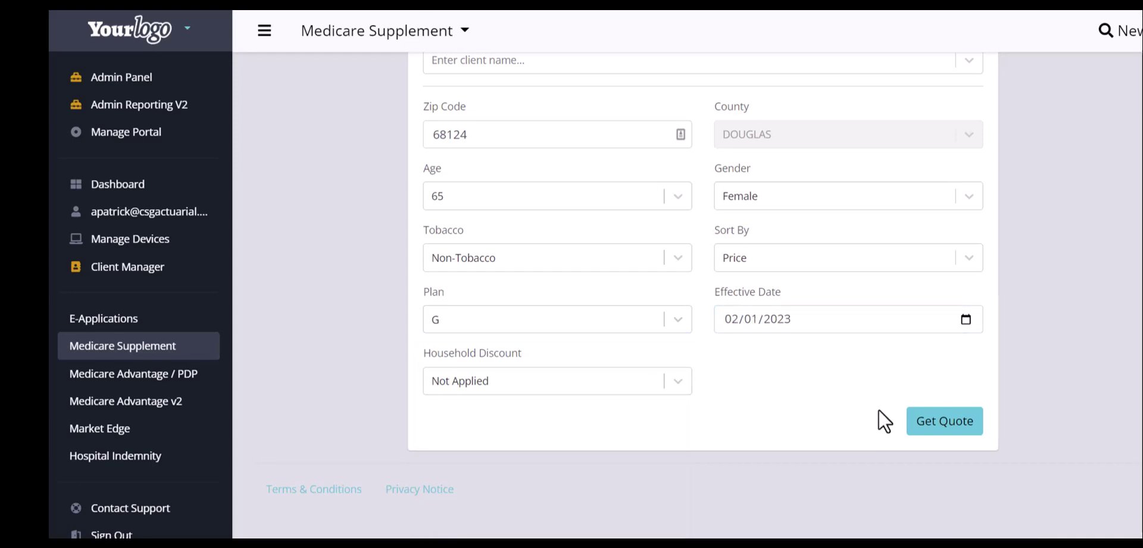
pyautogui.click(681, 381)
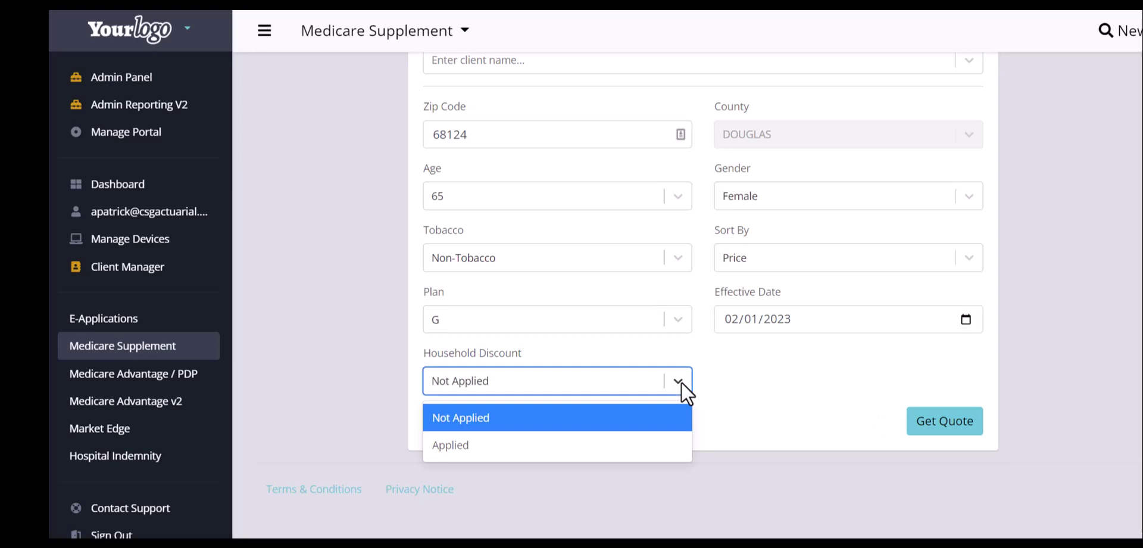
pyautogui.click(681, 381)
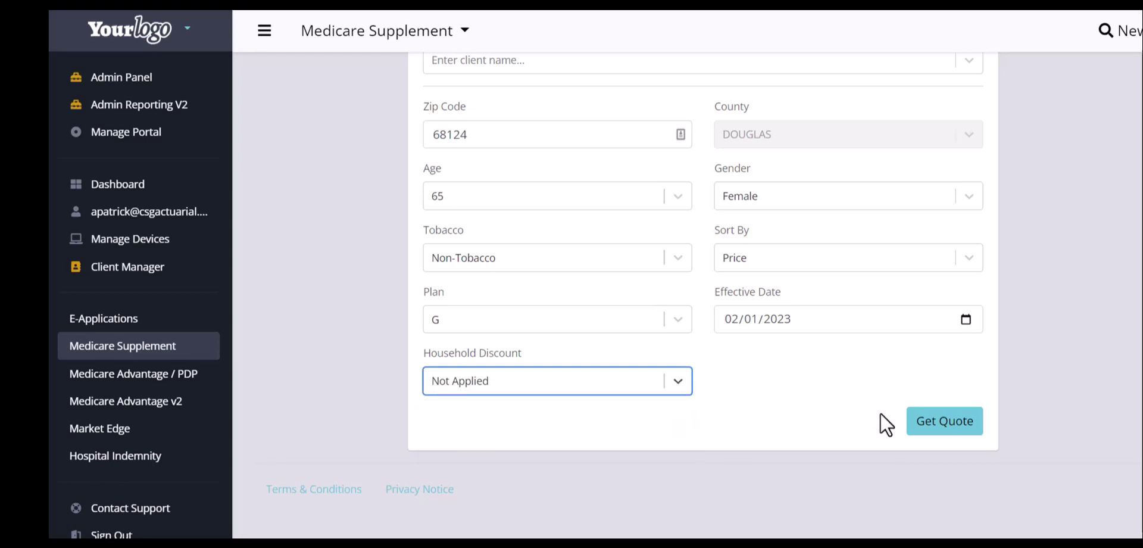
pyautogui.click(926, 423)
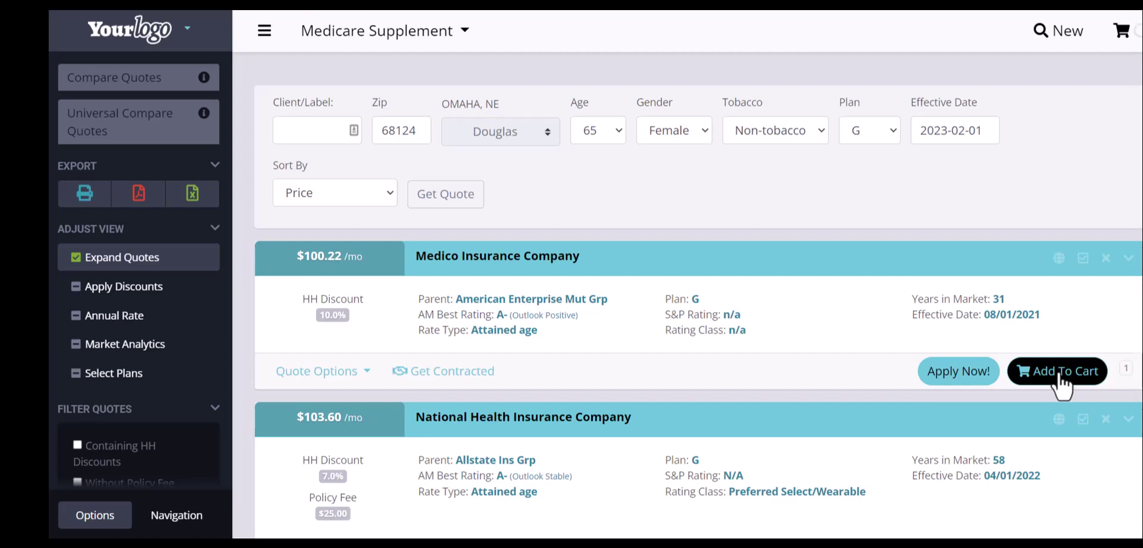
# Apply for the Medico Insurance Company Plan G quote at $100.22/mo
pyautogui.click(964, 373)
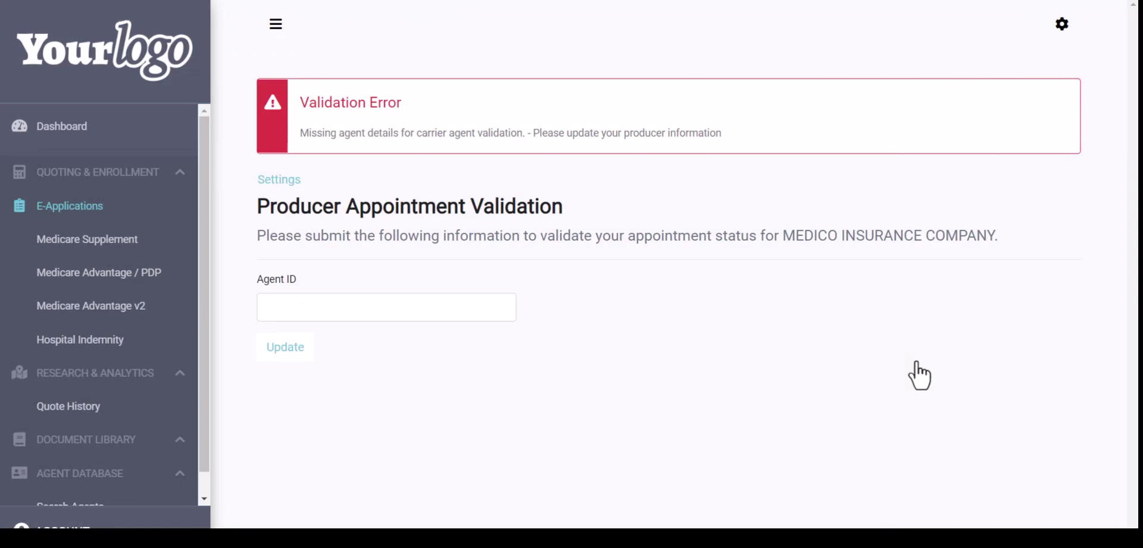
# Paste the producer's agent ID into the Agent ID field and update it
pyautogui.click(357, 308)
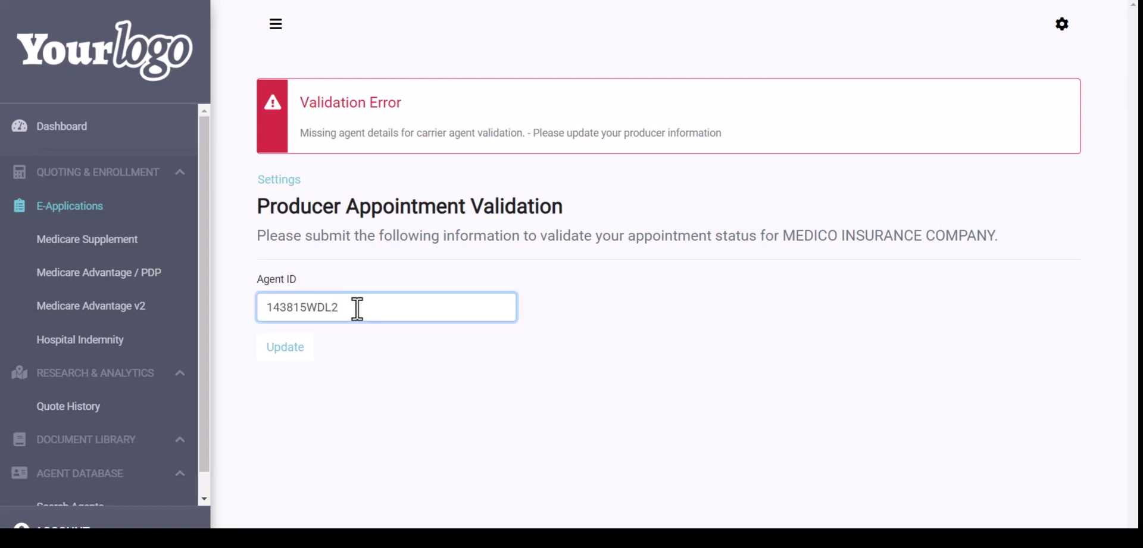
pyautogui.click(287, 351)
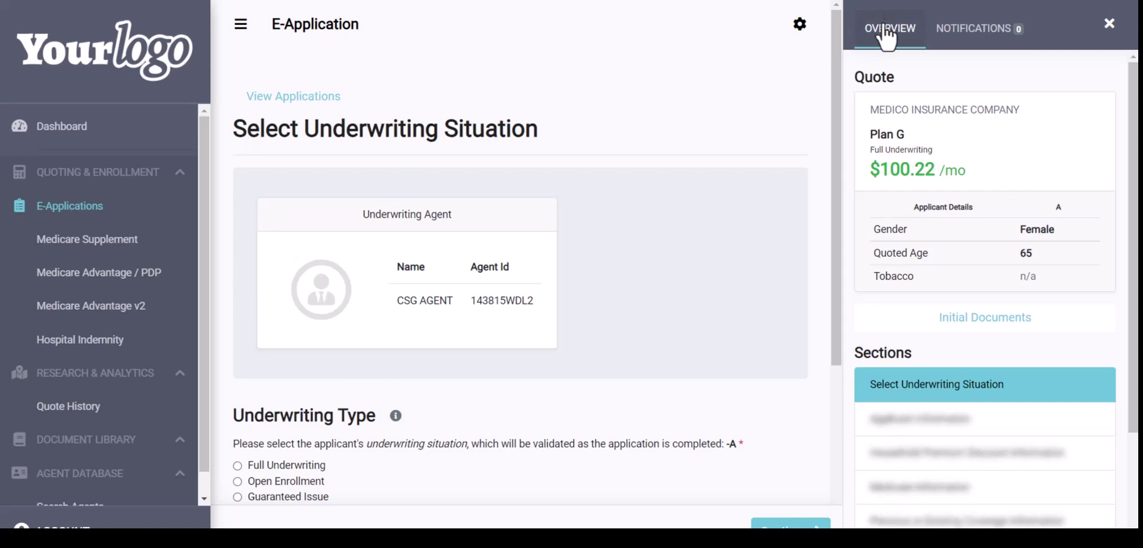
pyautogui.click(985, 322)
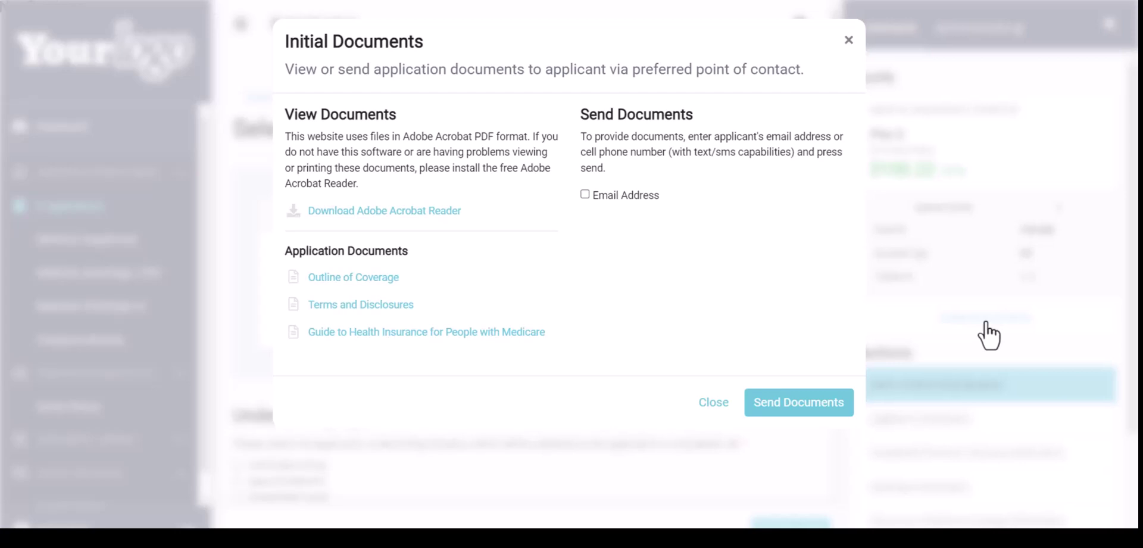
pyautogui.click(584, 194)
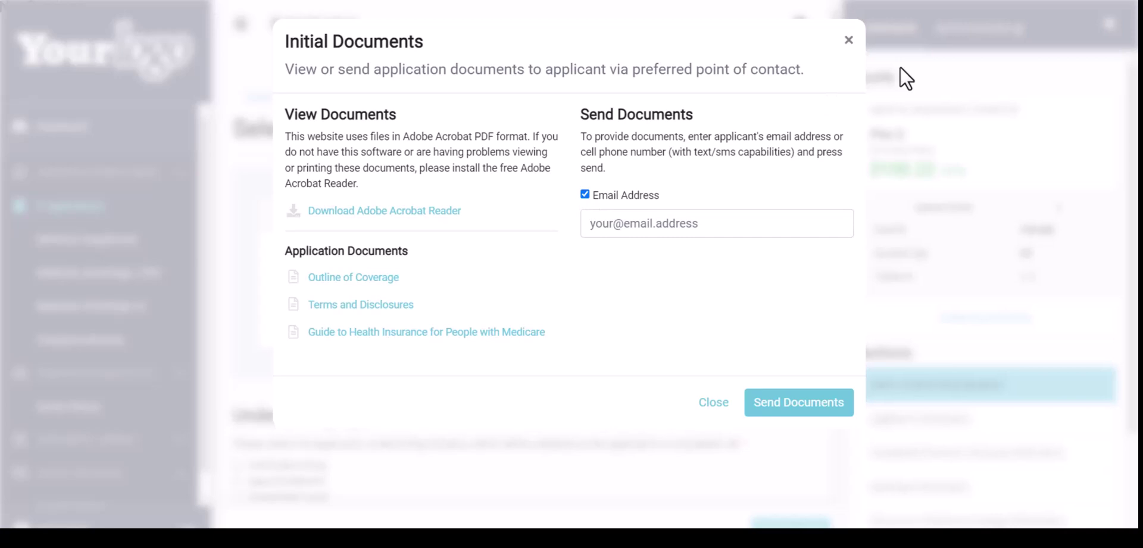
pyautogui.click(849, 40)
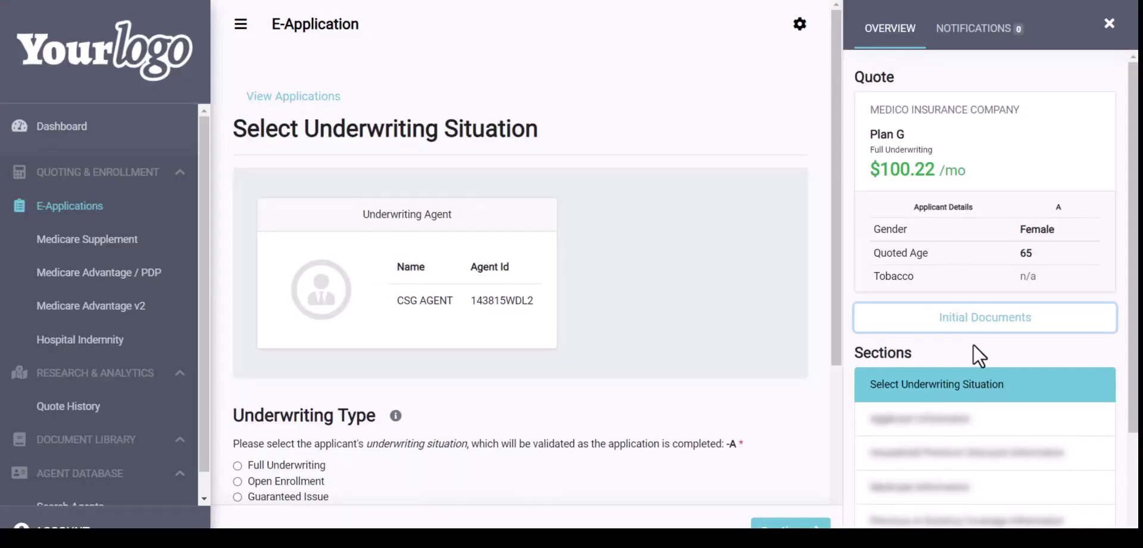
pyautogui.scroll(-3, 973, 345)
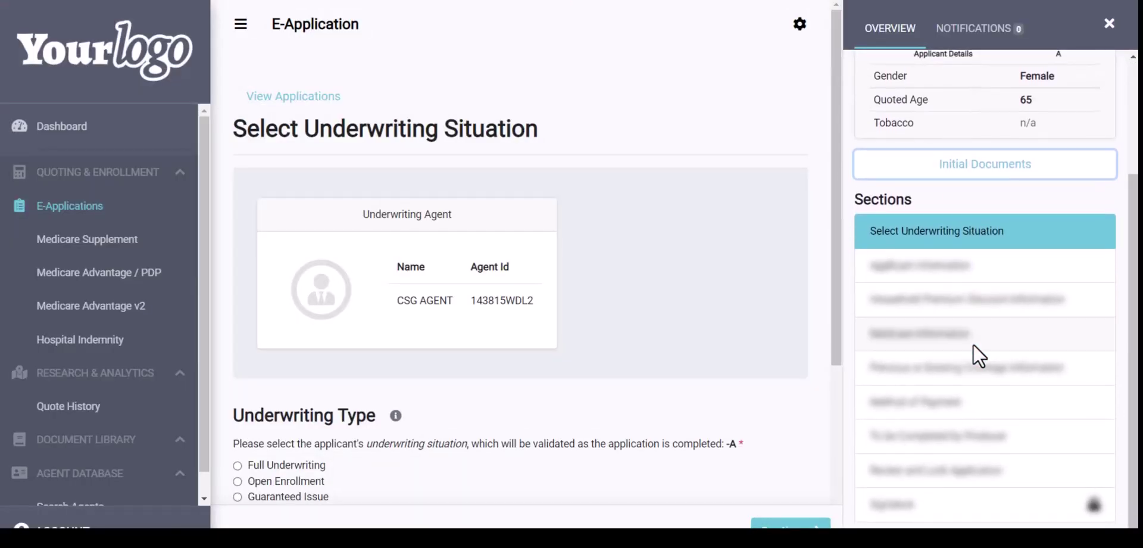
pyautogui.scroll(-3, 625, 462)
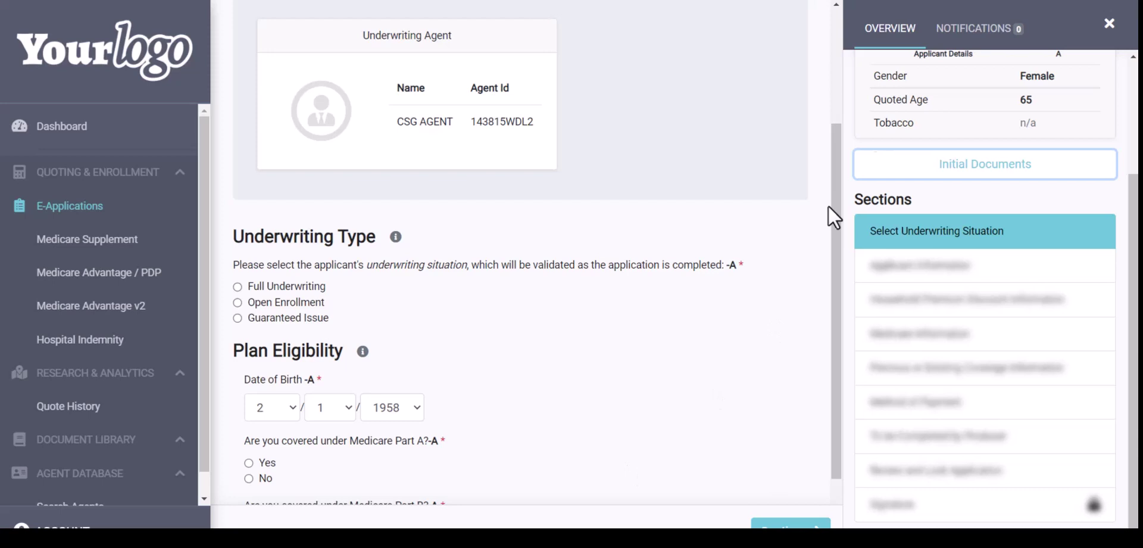
# Review the notifications, then select Open Enrollment as the underwriting type back on Overview
pyautogui.click(956, 33)
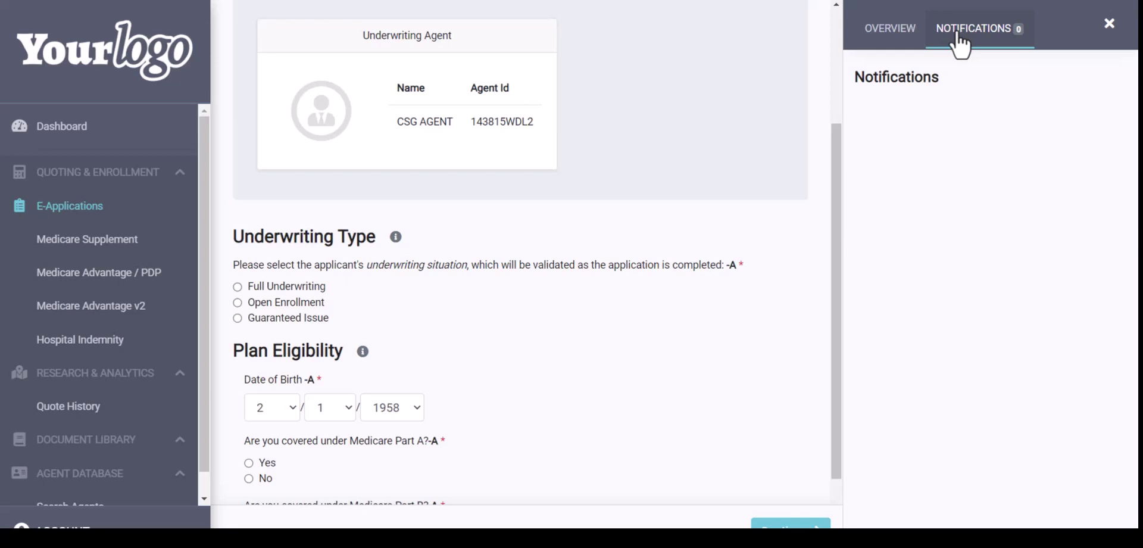
pyautogui.click(902, 29)
pyautogui.scroll(-1, 587, 341)
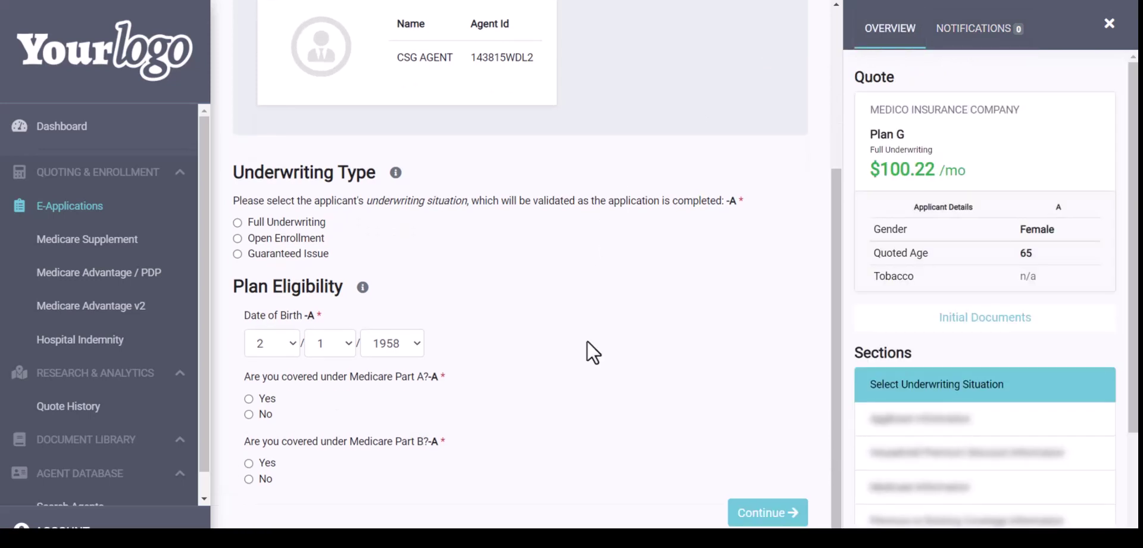
pyautogui.click(281, 234)
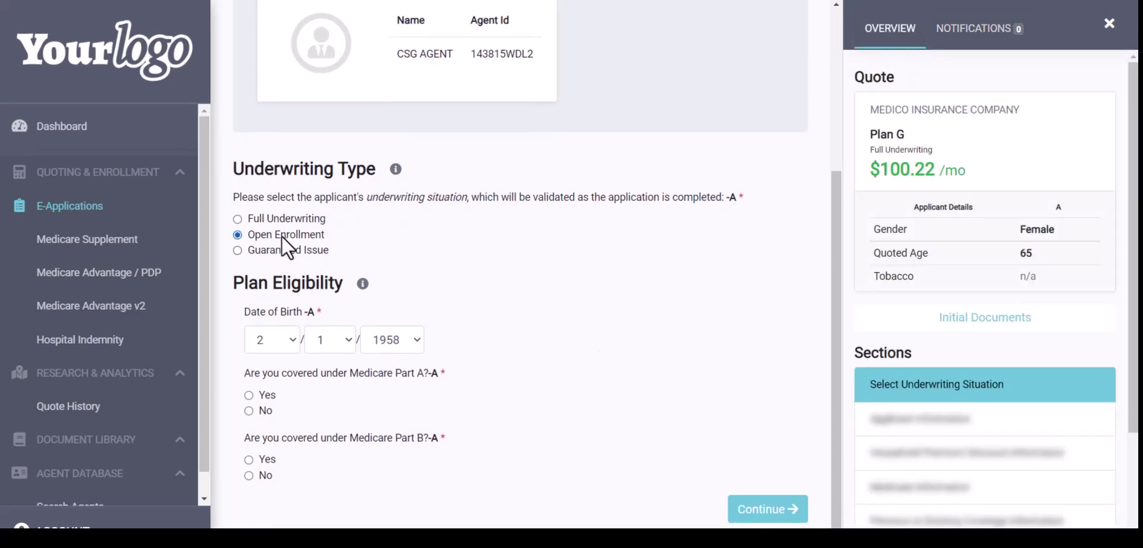
pyautogui.click(396, 171)
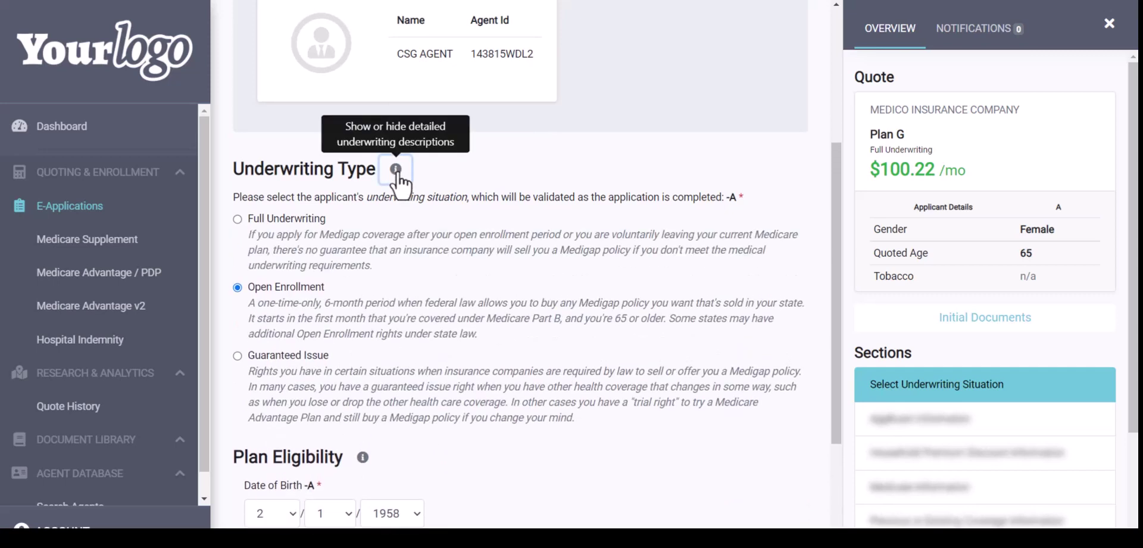
pyautogui.click(397, 171)
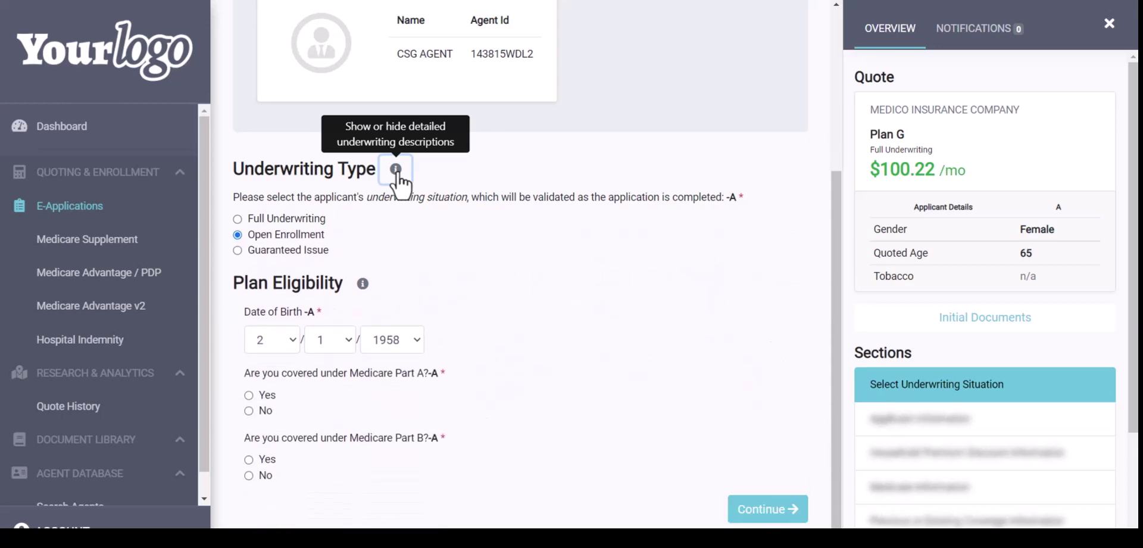
# Keep birth month 2 and answer Yes to having Medicare Part A and Part B
pyautogui.click(286, 333)
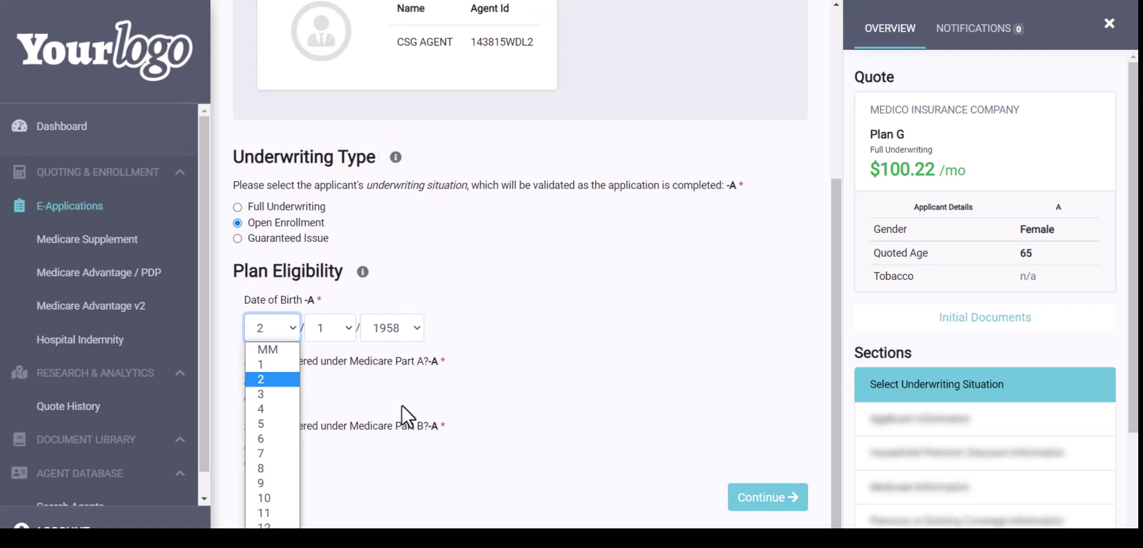
pyautogui.click(402, 407)
pyautogui.click(248, 383)
pyautogui.scroll(-1, 301, 382)
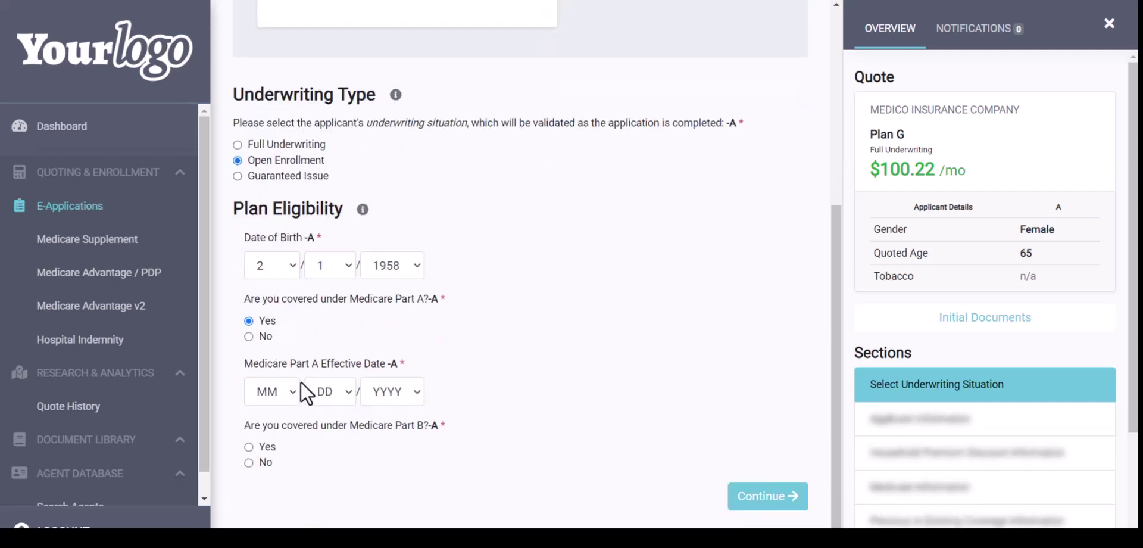
pyautogui.click(249, 446)
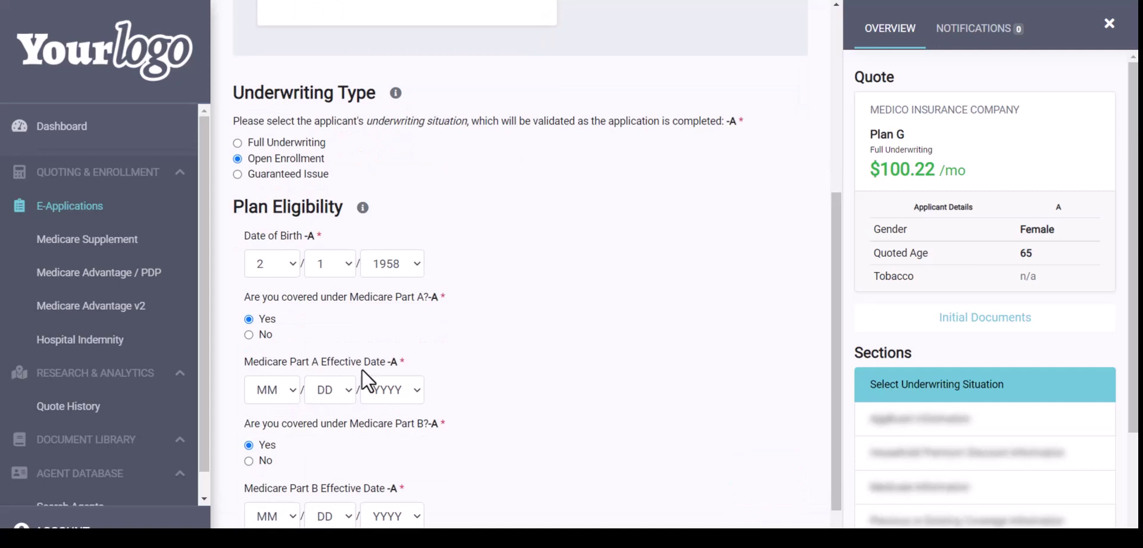
pyautogui.scroll(-1, 361, 369)
# Set Part A and Part B effective dates to 2/1/2023 and continue to Applicant Information
pyautogui.click(266, 331)
pyautogui.click(265, 384)
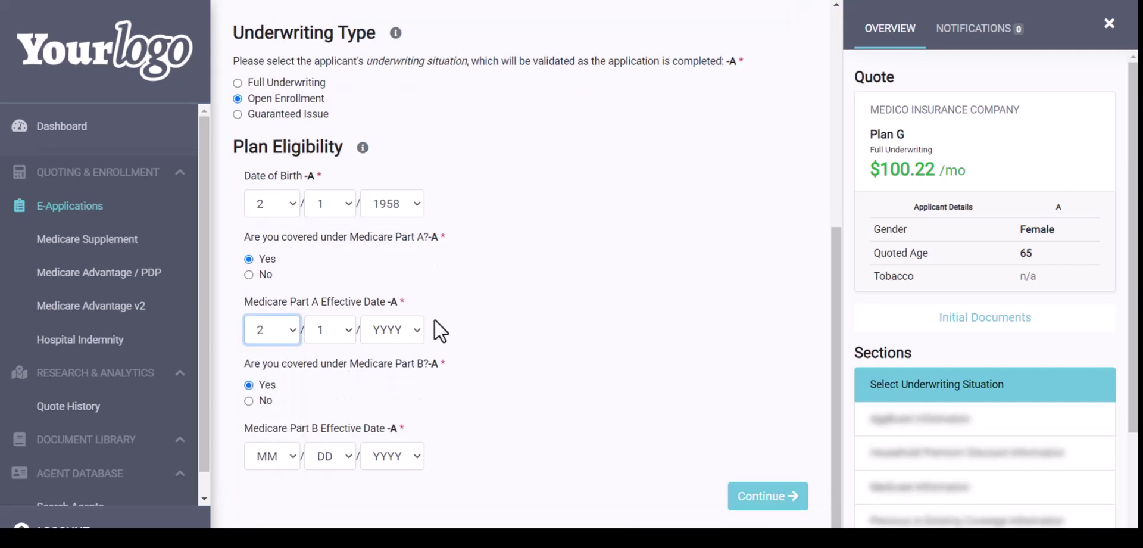
pyautogui.click(381, 330)
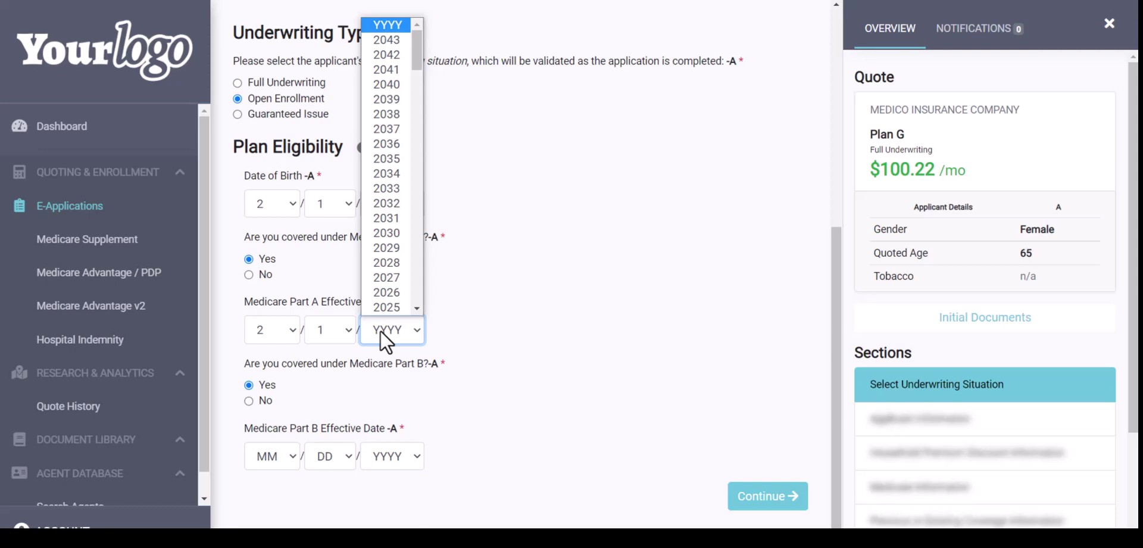
pyautogui.write('2023')
pyautogui.press('Return')
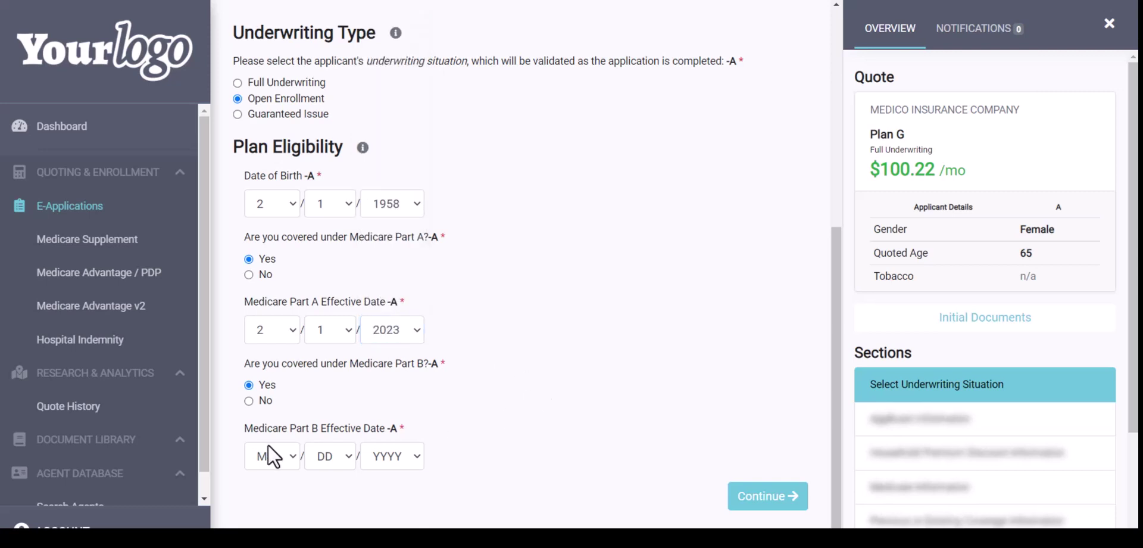
pyautogui.click(268, 453)
pyautogui.click(266, 285)
pyautogui.click(389, 459)
pyautogui.write('20293')
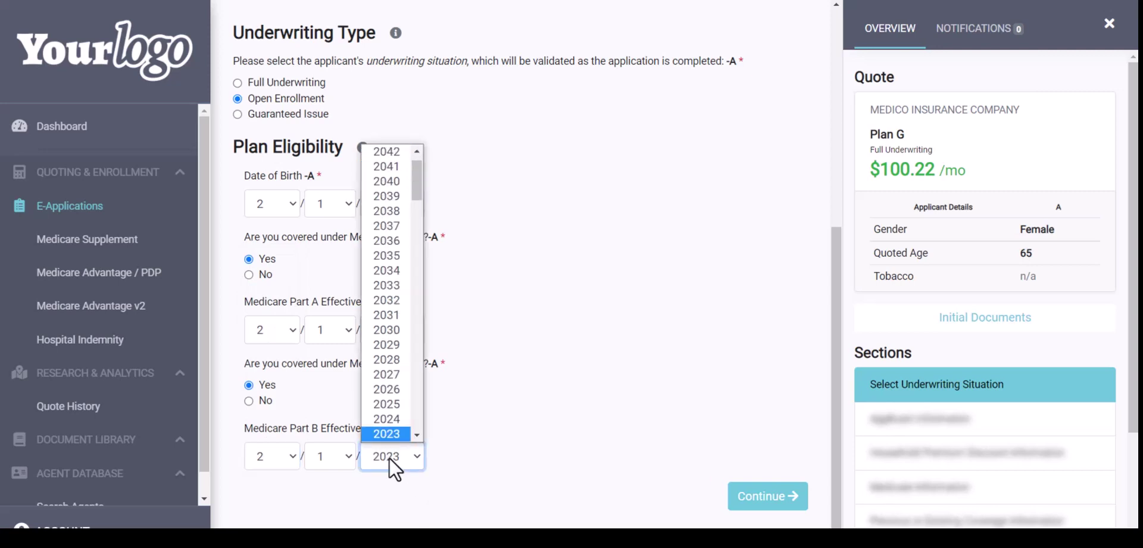
pyautogui.press('Return')
pyautogui.click(756, 494)
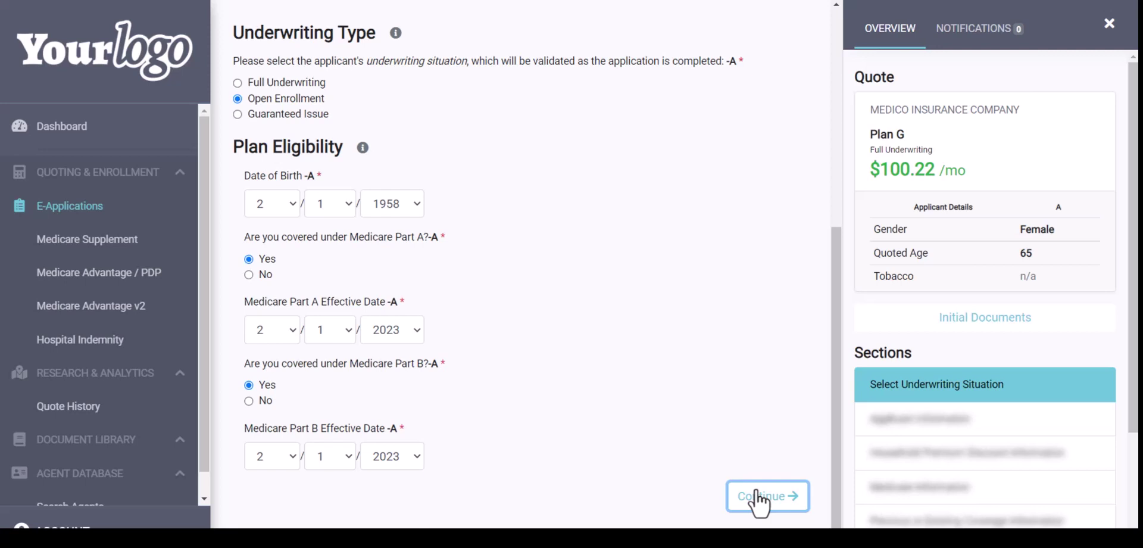
pyautogui.click(755, 495)
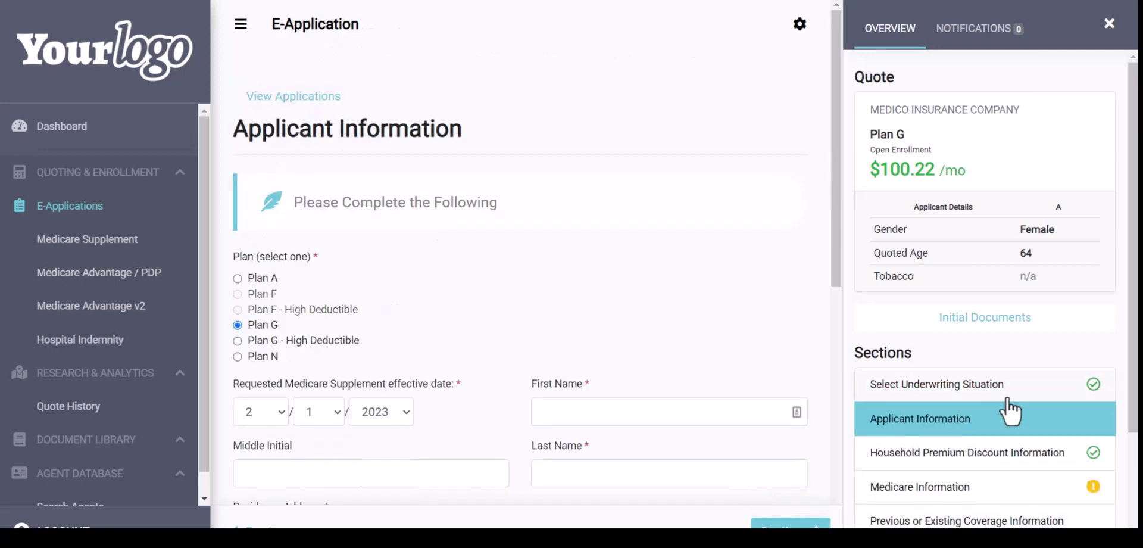
pyautogui.scroll(-2, 1010, 409)
pyautogui.scroll(-1, 1010, 410)
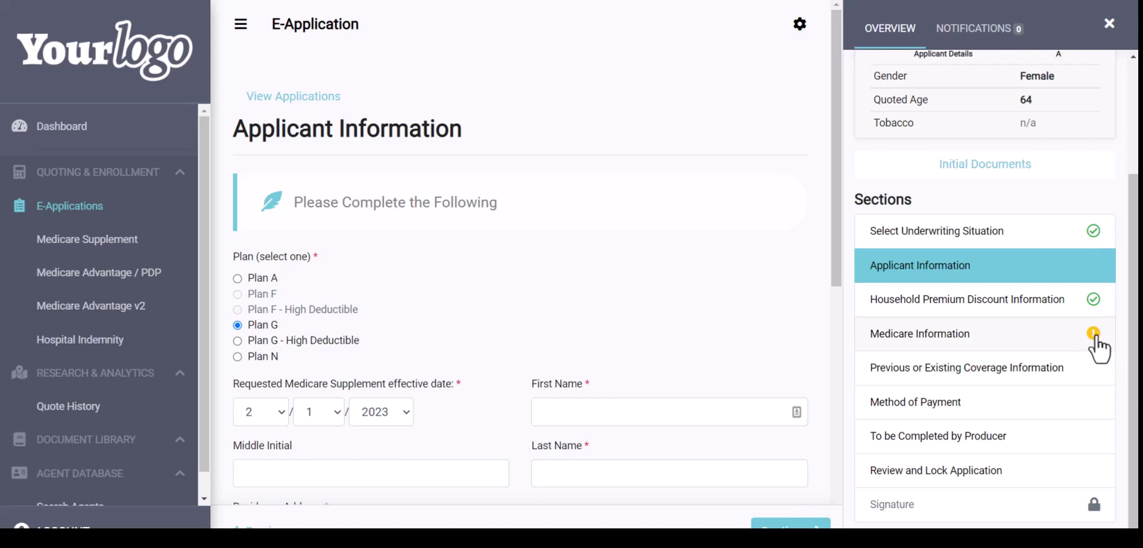
pyautogui.scroll(-2, 715, 298)
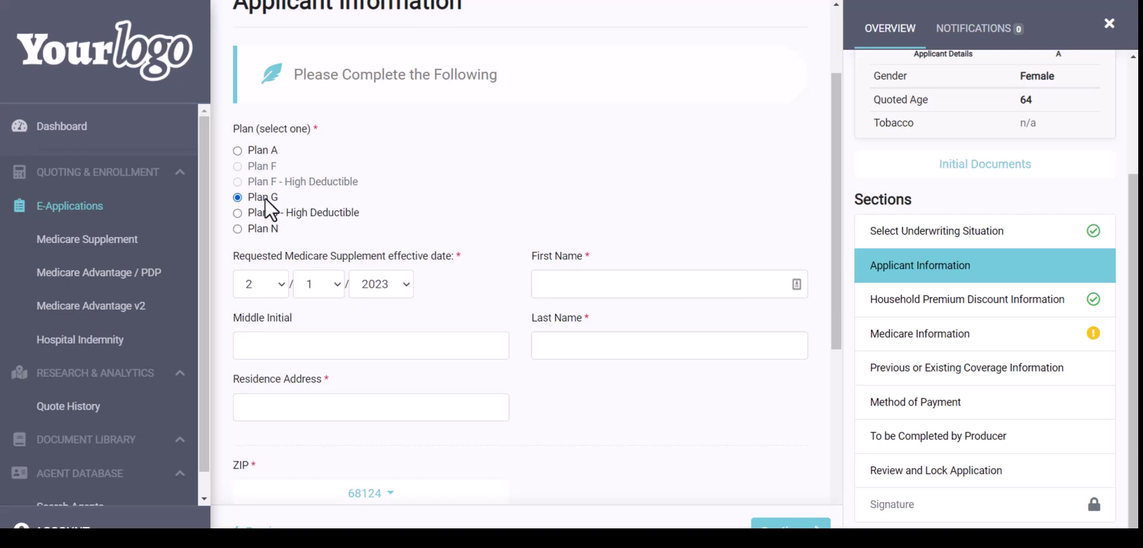
pyautogui.scroll(3, 1046, 143)
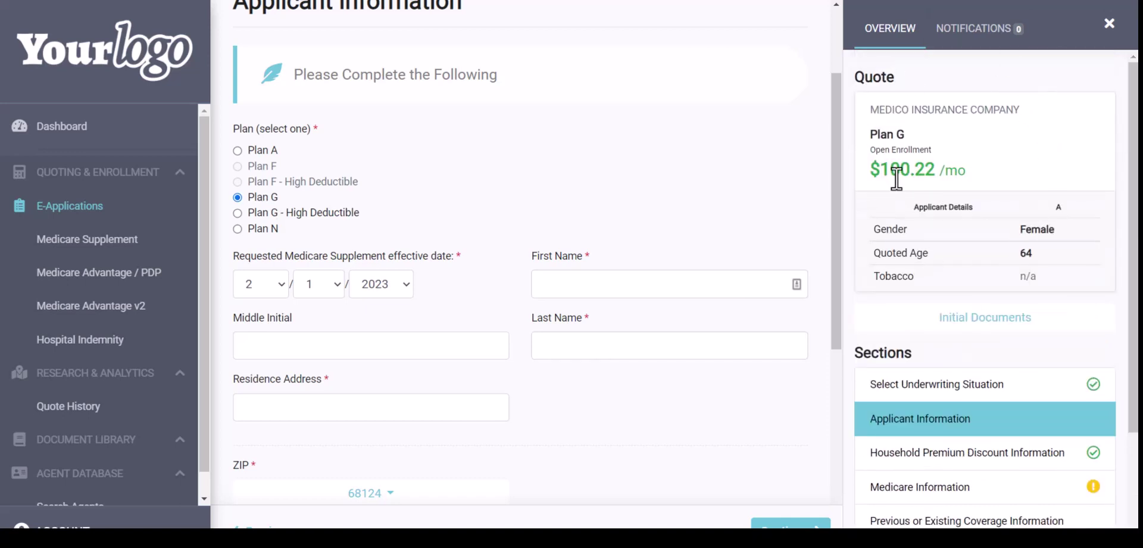
# Enter the applicant's first name, last name and residence street address
pyautogui.click(558, 283)
pyautogui.press('Tab')
pyautogui.press('Tab')
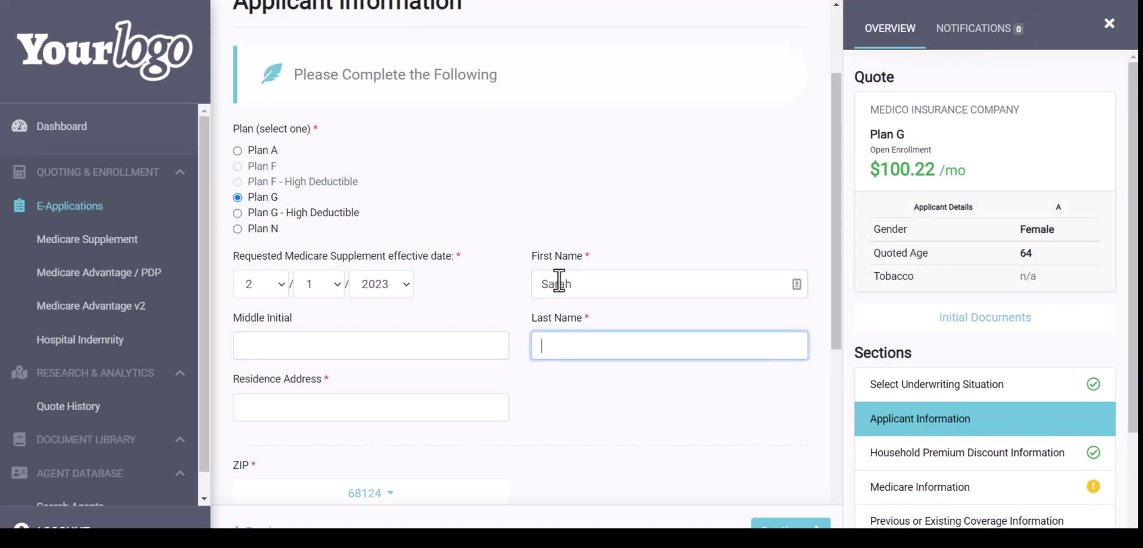
pyautogui.click(313, 408)
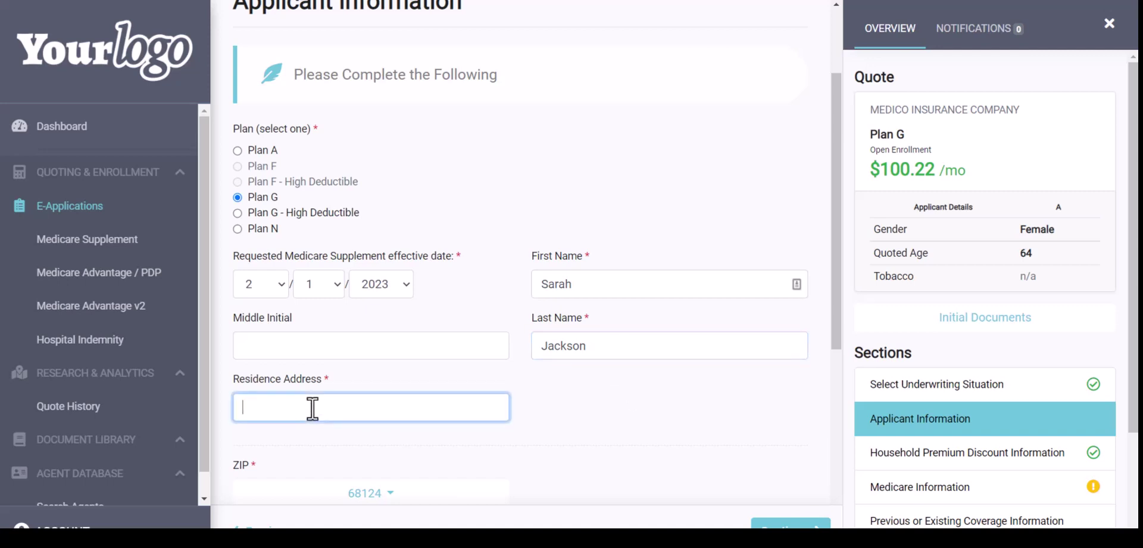
# Mark the mailing address as the same, enter home phone and e-mail, and continue
pyautogui.scroll(-4, 313, 407)
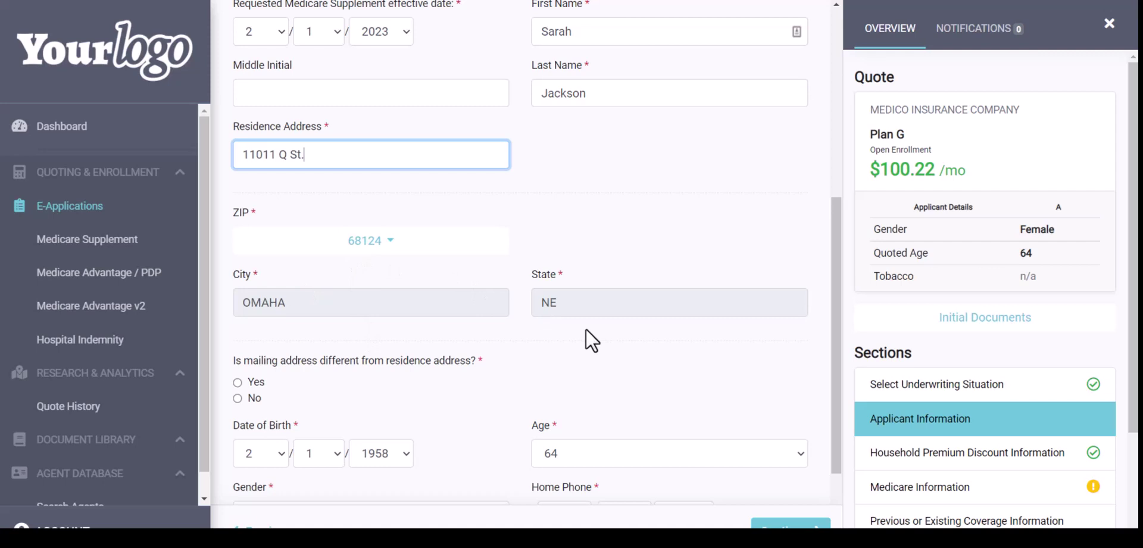
pyautogui.scroll(-2, 598, 340)
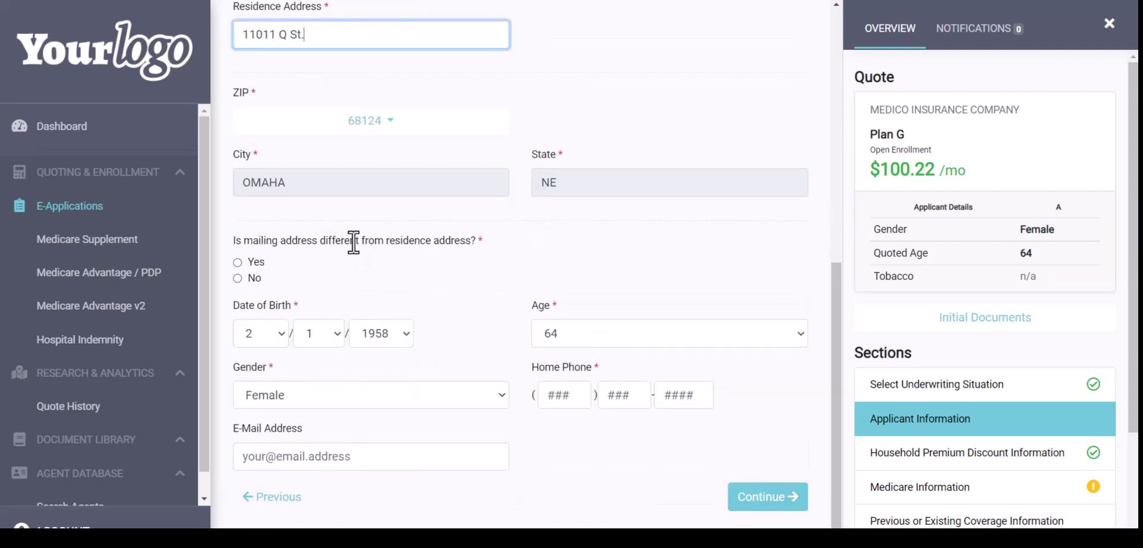
pyautogui.click(237, 278)
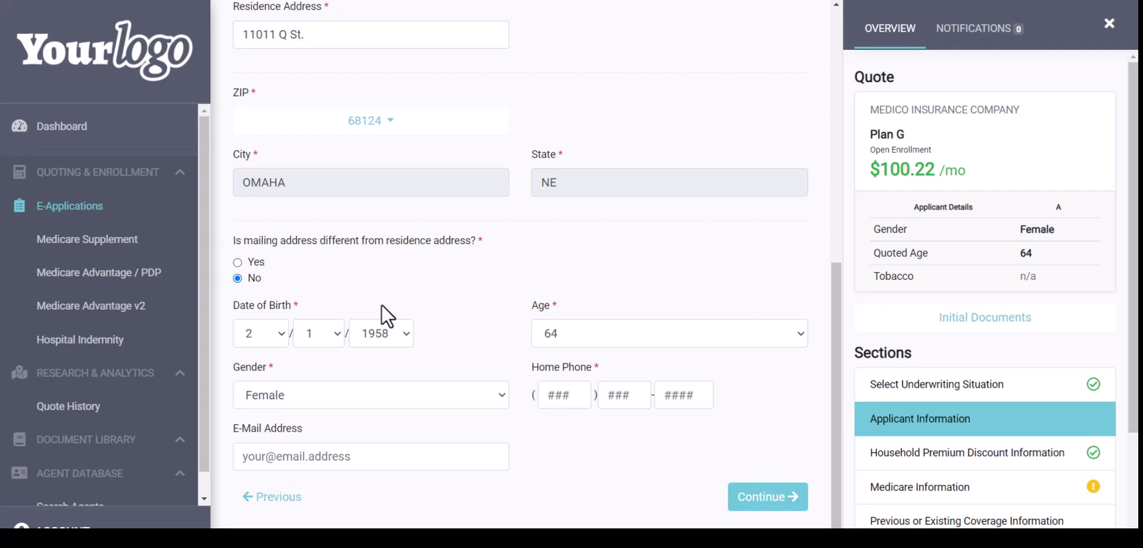
pyautogui.click(550, 393)
pyautogui.write('5555555555')
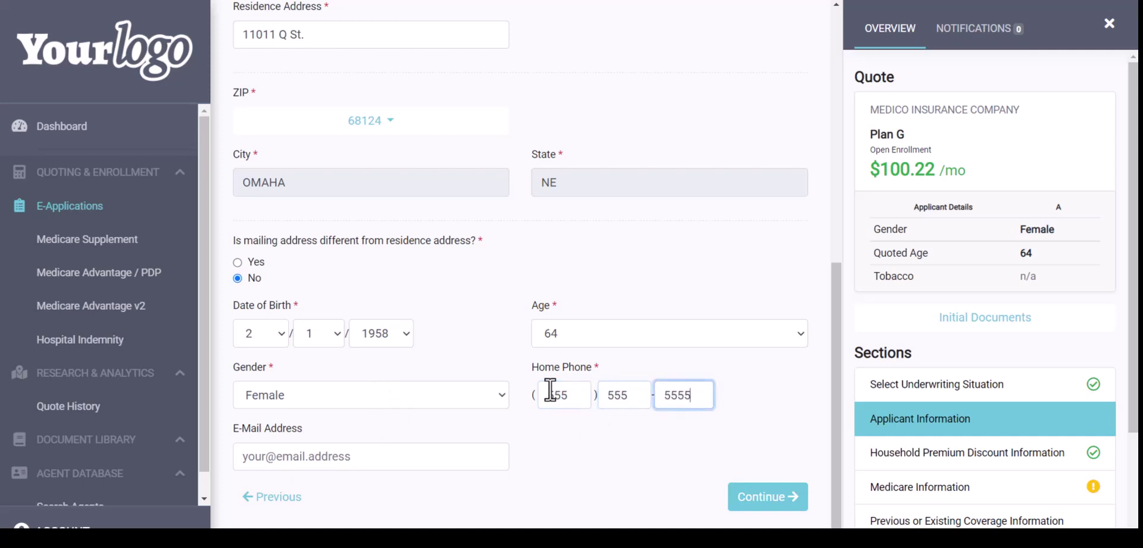
pyautogui.click(280, 456)
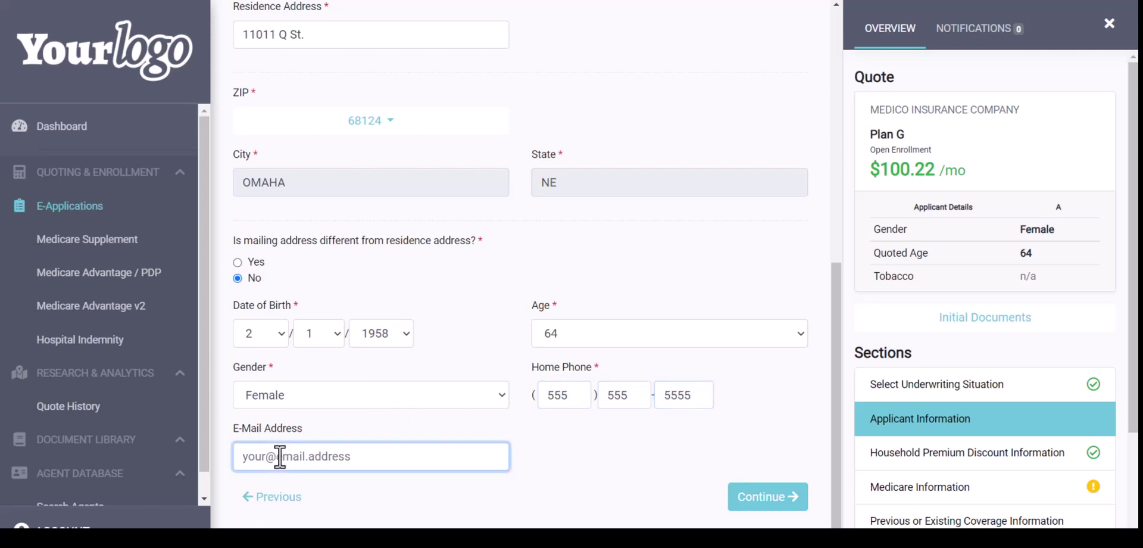
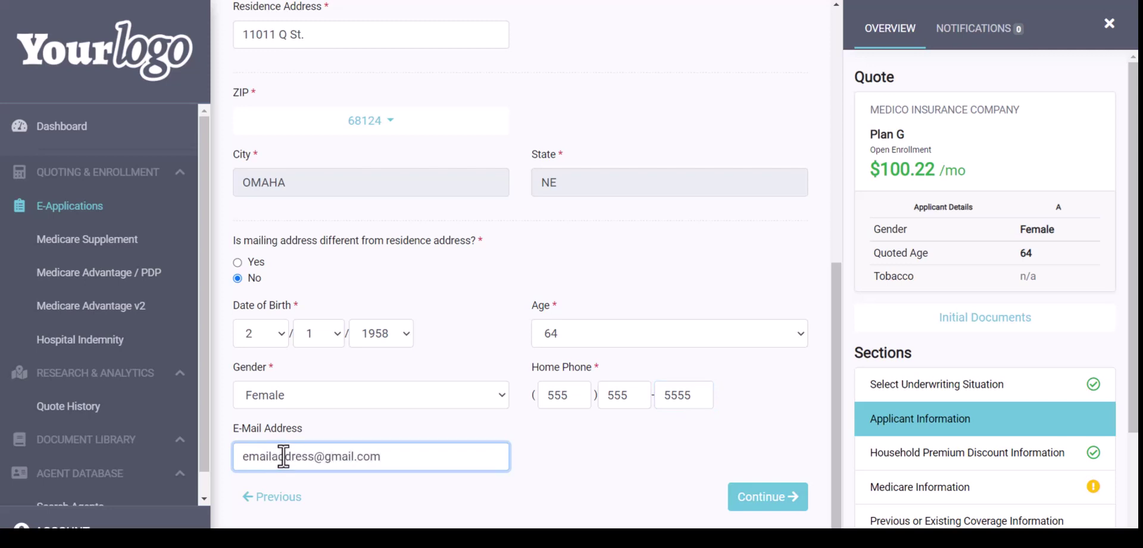
pyautogui.click(768, 505)
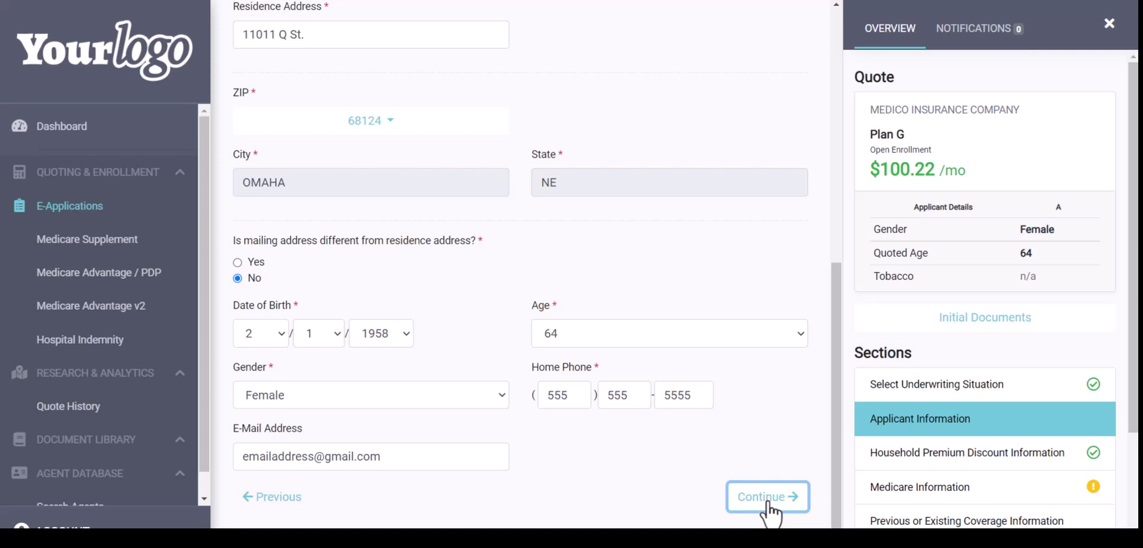
pyautogui.click(768, 497)
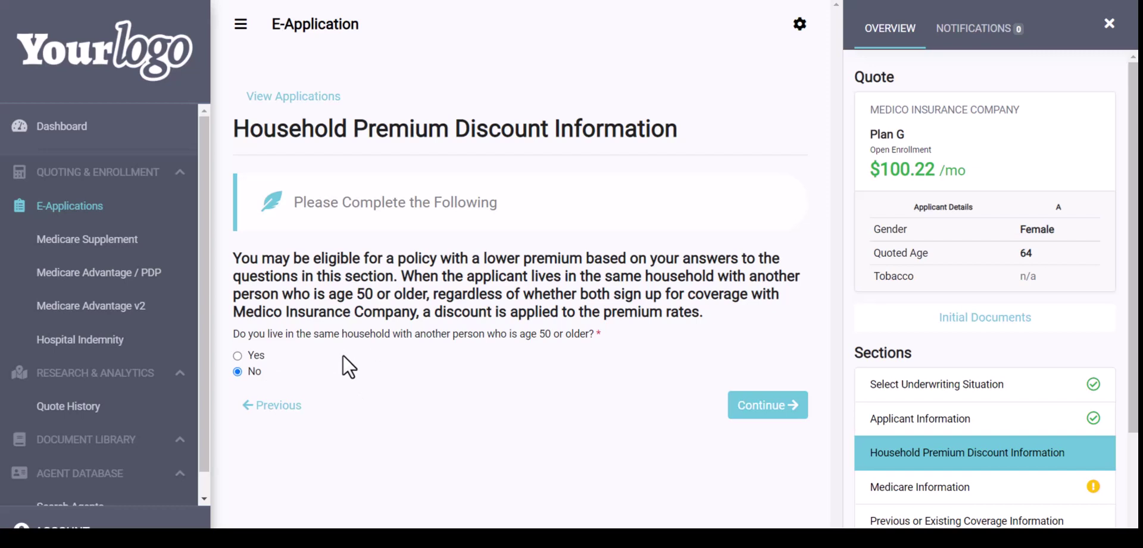
# Answer Yes to another household member aged 50+, enter their first and last name, and continue
pyautogui.click(237, 354)
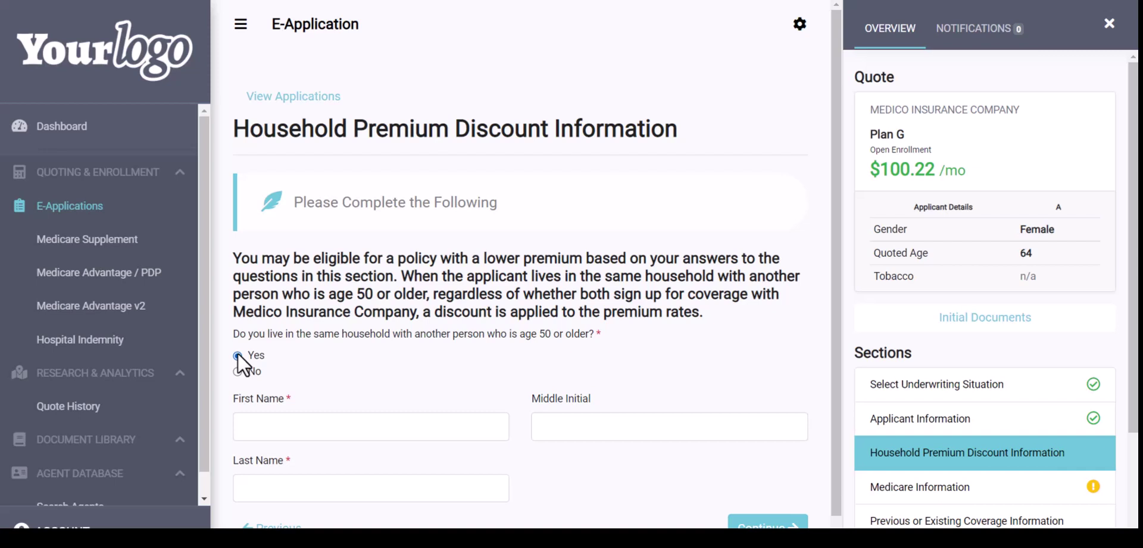
pyautogui.scroll(-1, 356, 352)
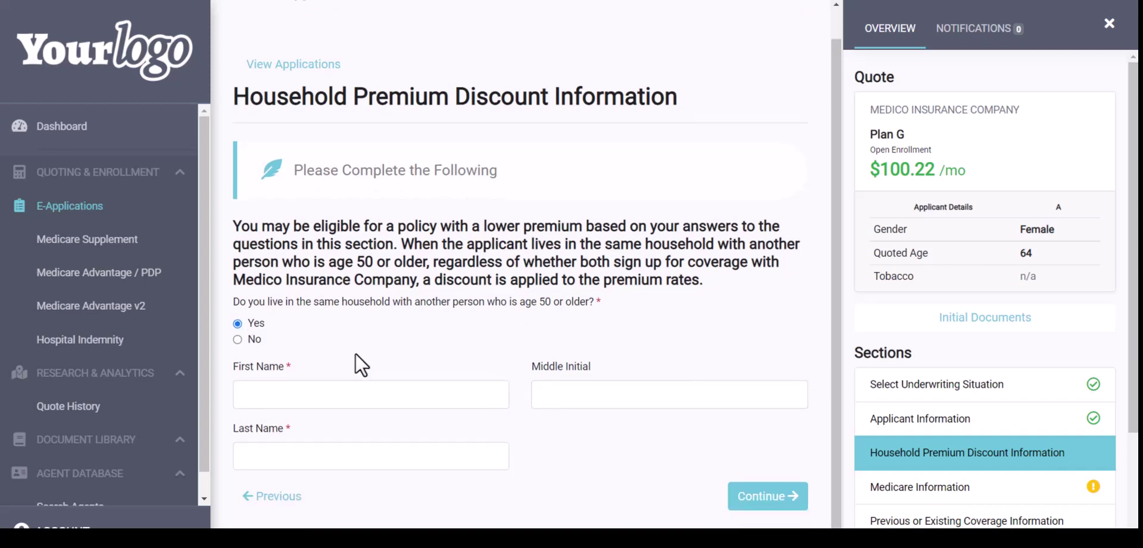
pyautogui.click(258, 397)
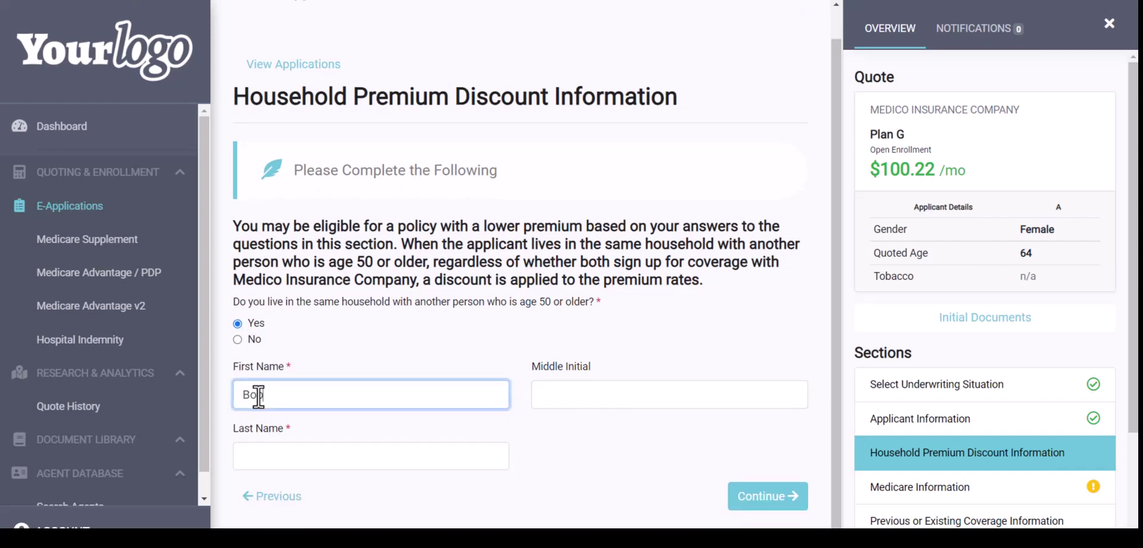
pyautogui.press('Tab')
pyautogui.press('Tab')
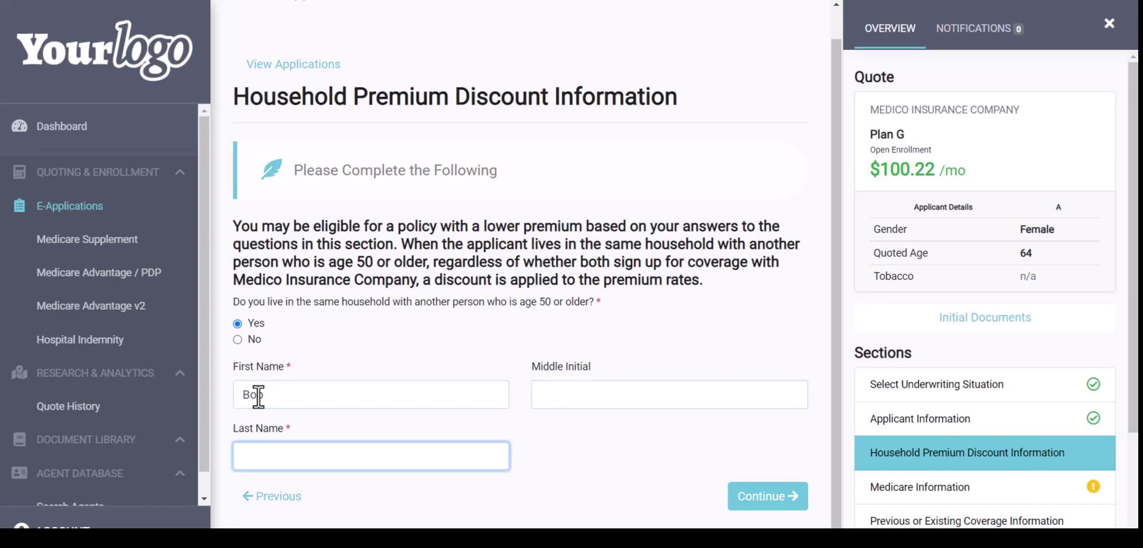
pyautogui.click(763, 498)
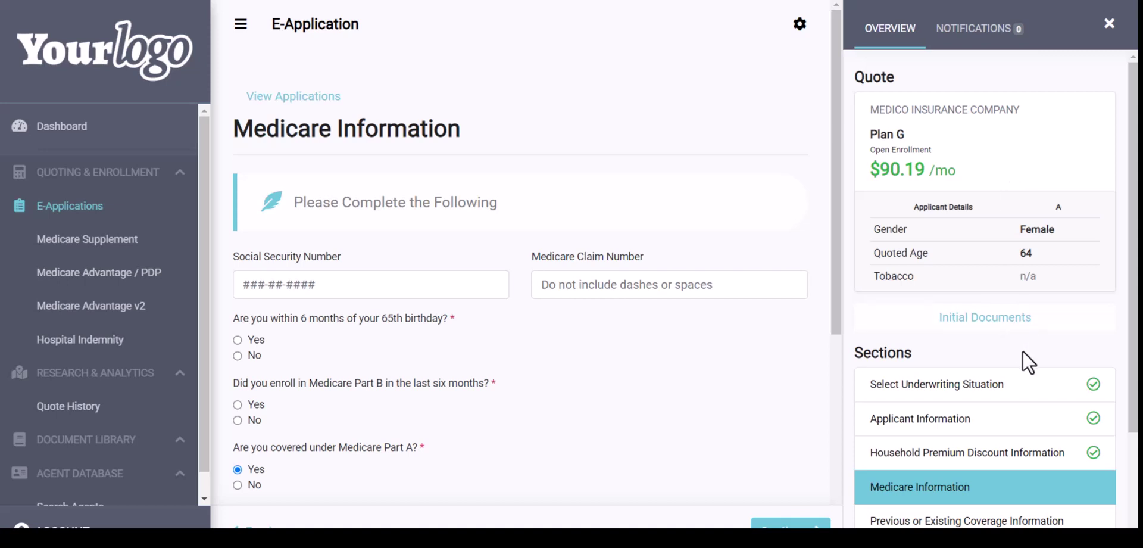
# Answer Yes to the 65th-birthday question, keep the Part A/B dates, and continue
pyautogui.scroll(-1, 1023, 350)
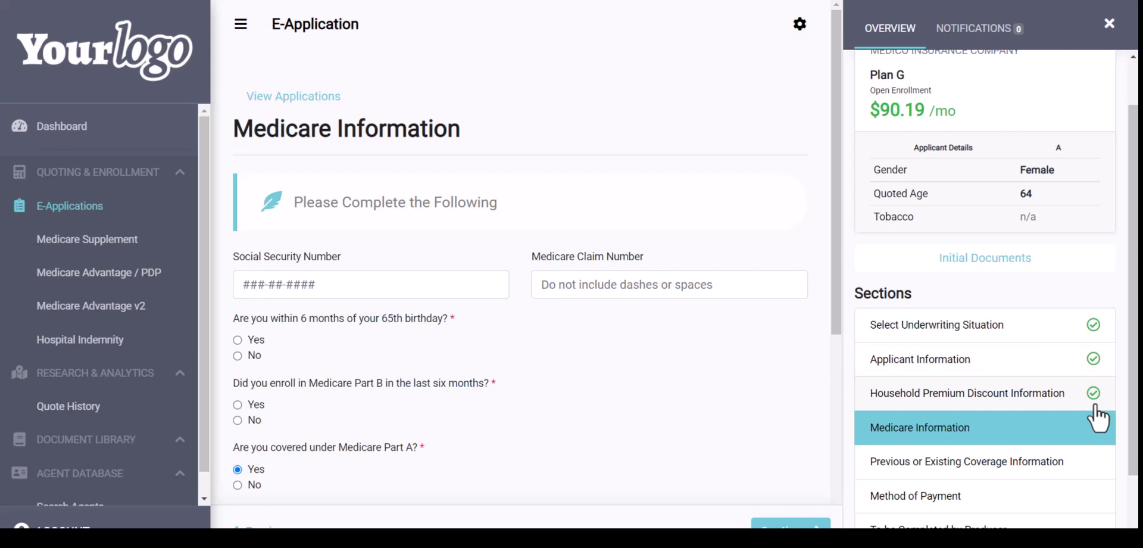
pyautogui.scroll(-1, 561, 361)
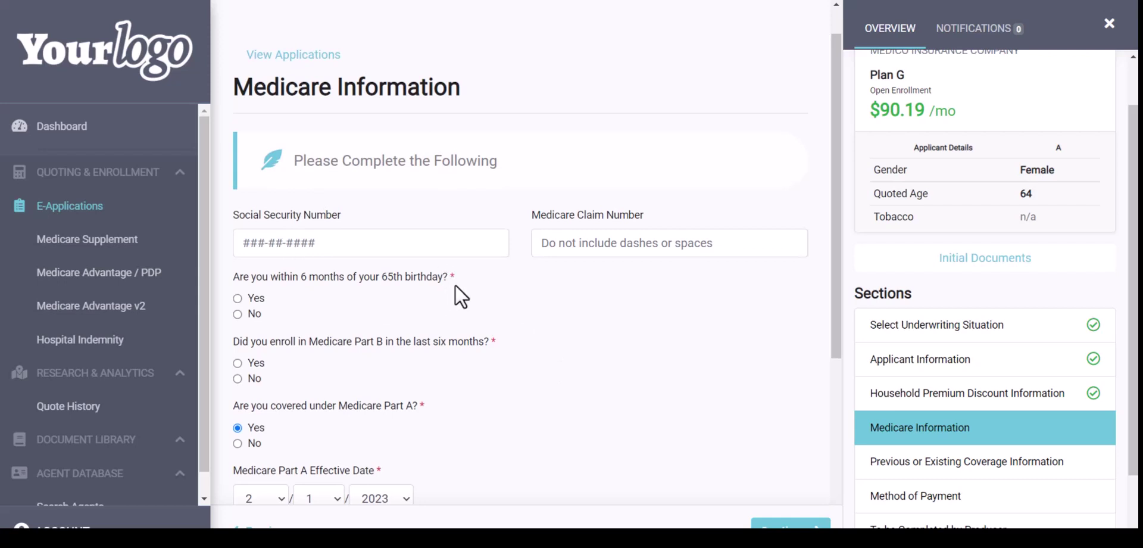
pyautogui.scroll(-1, 454, 292)
pyautogui.click(237, 255)
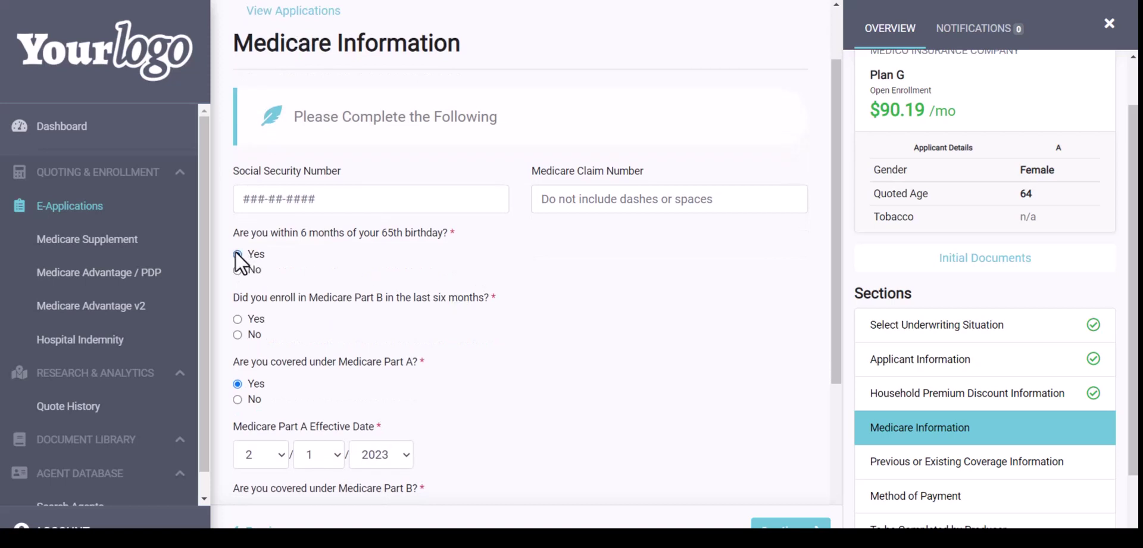
pyautogui.scroll(-5, 237, 319)
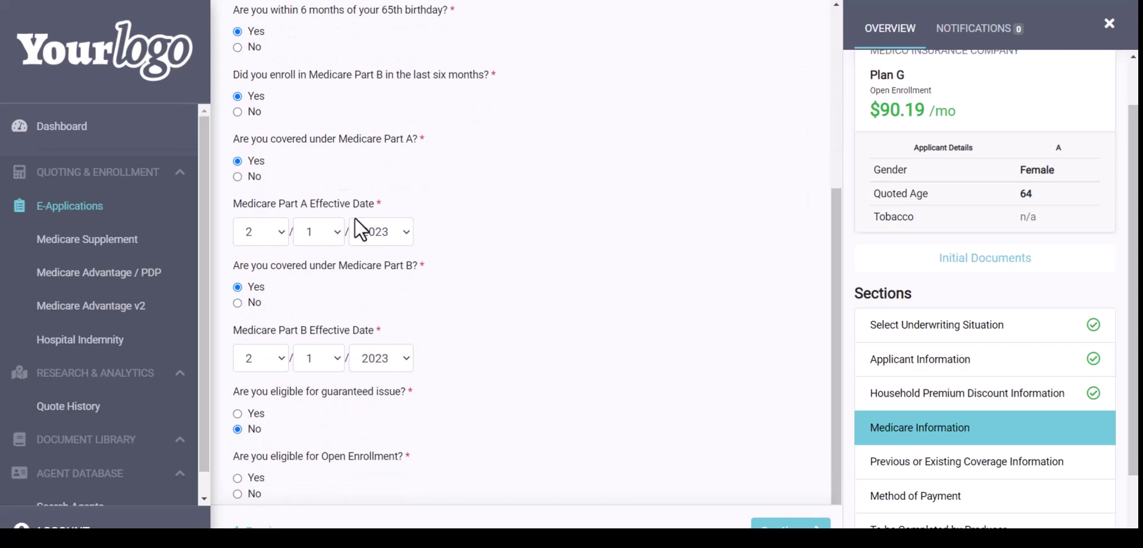
pyautogui.scroll(-1, 431, 335)
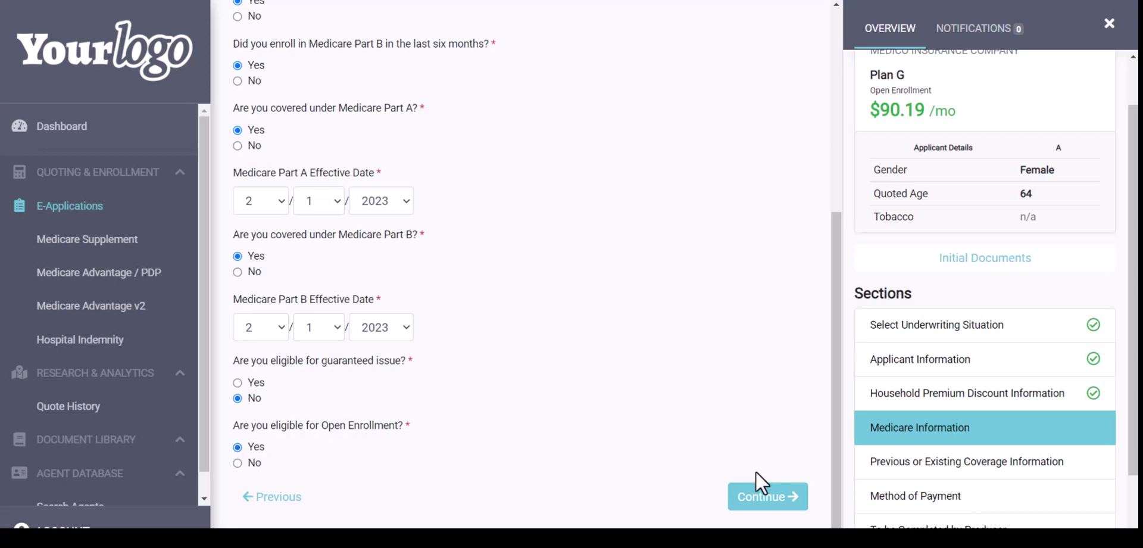
pyautogui.click(767, 503)
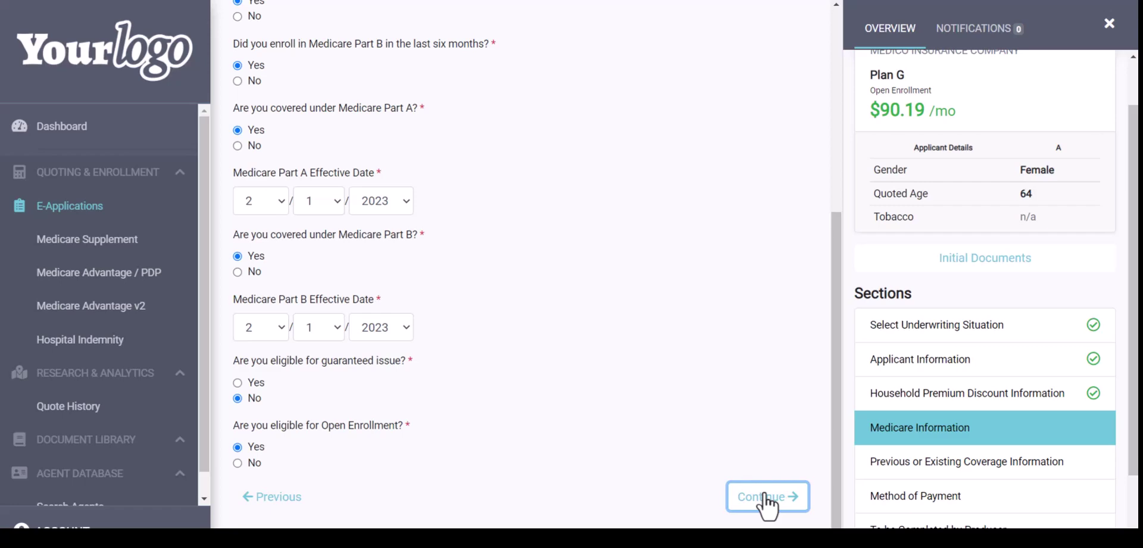
pyautogui.click(767, 506)
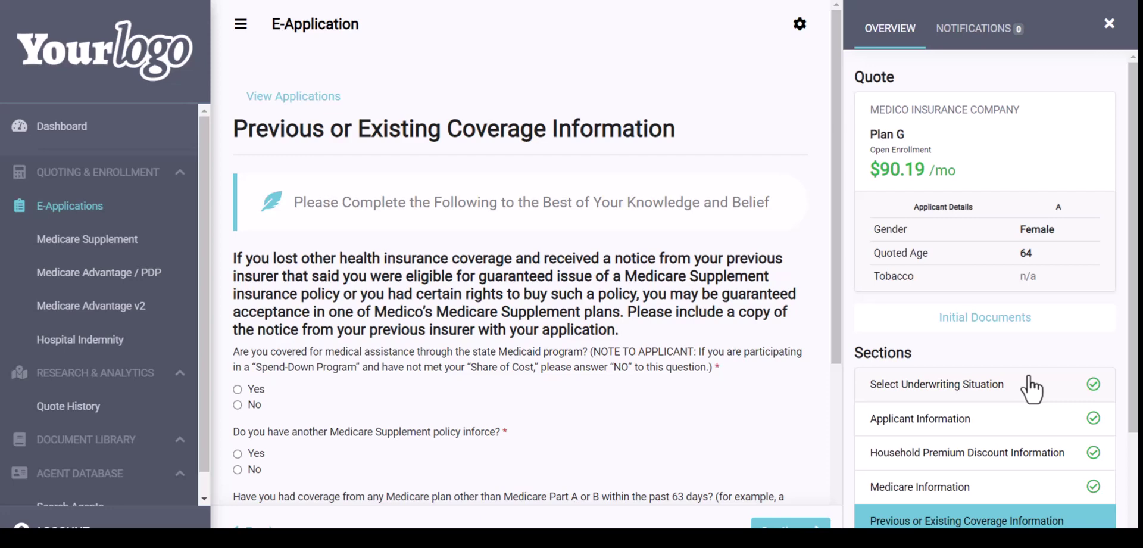
# Answer No to the Medicaid, in-force supplement, other Medicare plan and other insurance questions, then continue
pyautogui.scroll(-3, 1031, 389)
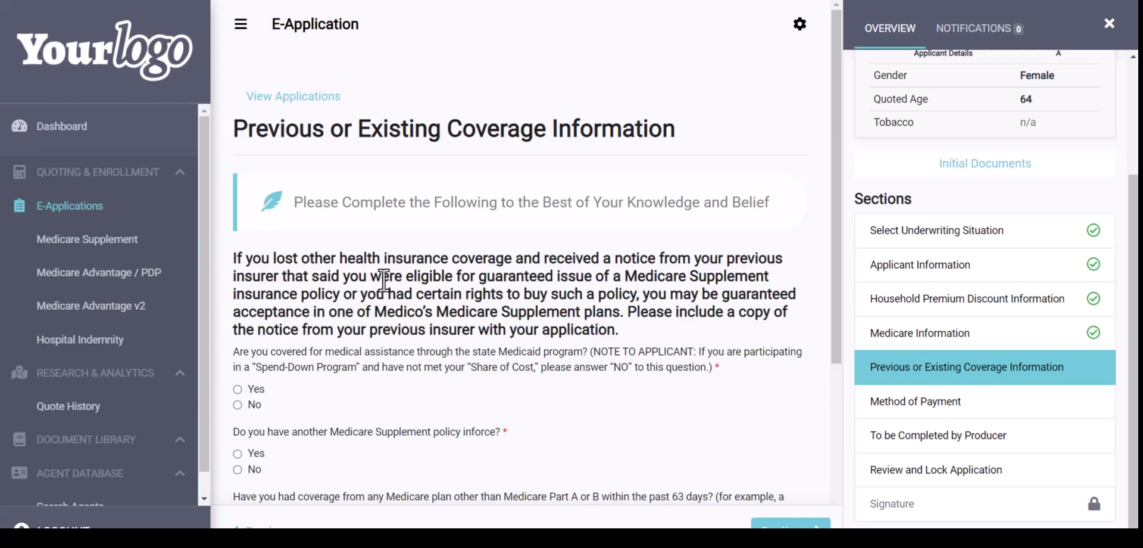
pyautogui.scroll(-1, 417, 295)
pyautogui.scroll(-3, 417, 296)
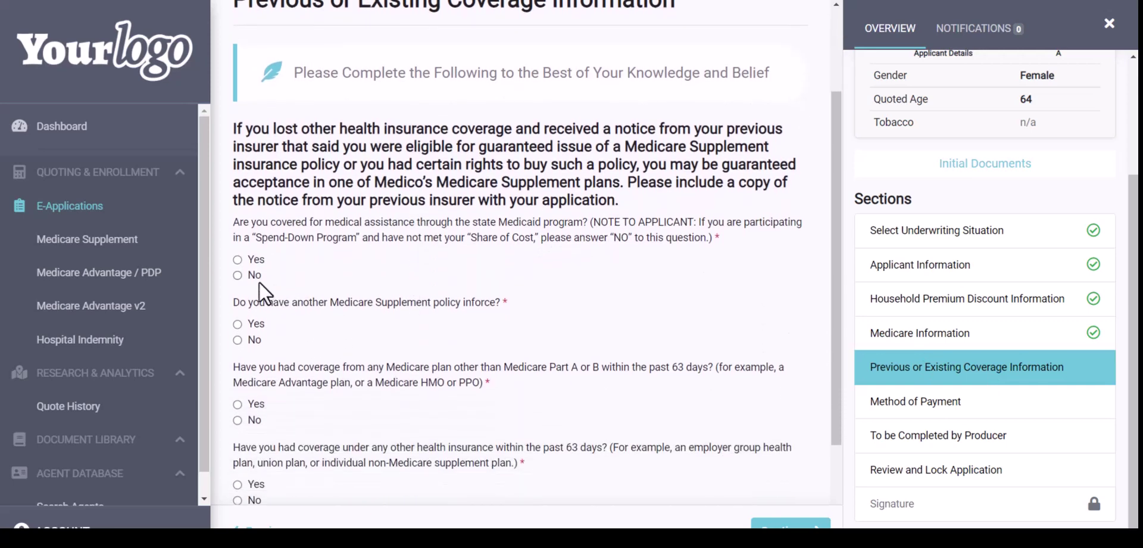
pyautogui.click(238, 275)
pyautogui.click(238, 340)
pyautogui.click(237, 419)
pyautogui.scroll(-4, 318, 419)
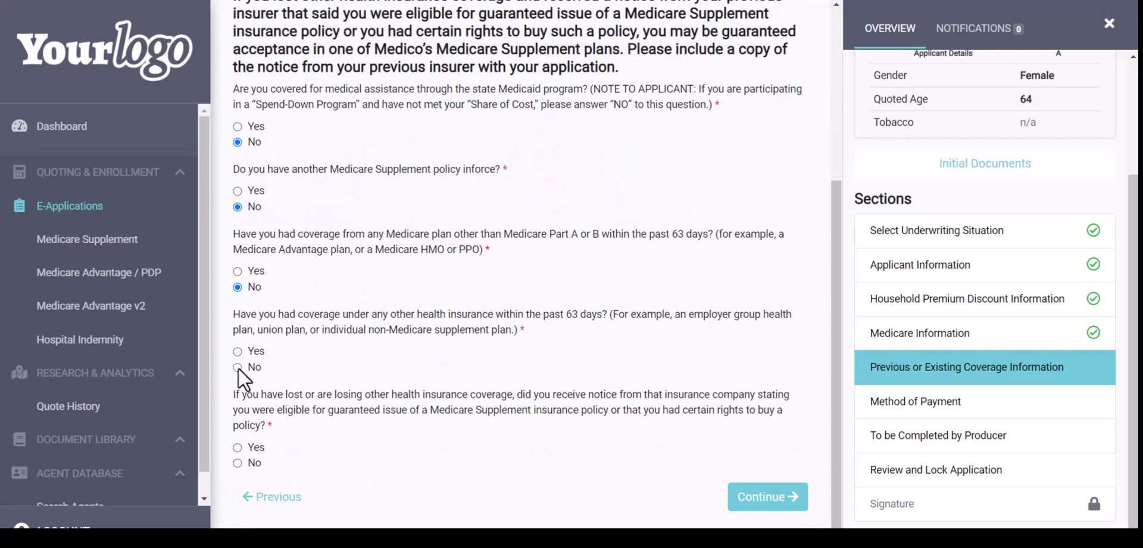
pyautogui.click(238, 367)
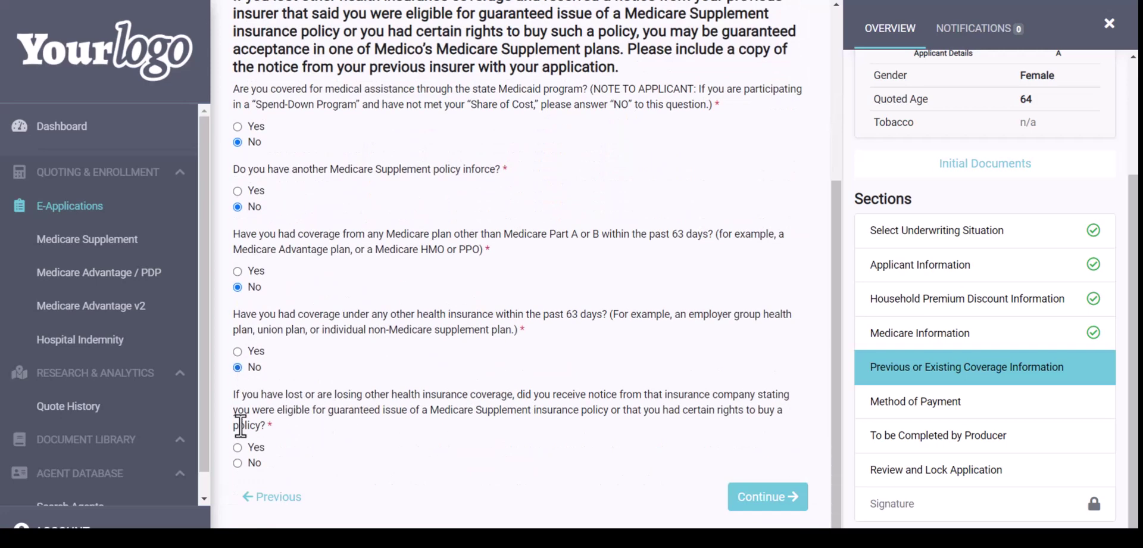
pyautogui.click(773, 506)
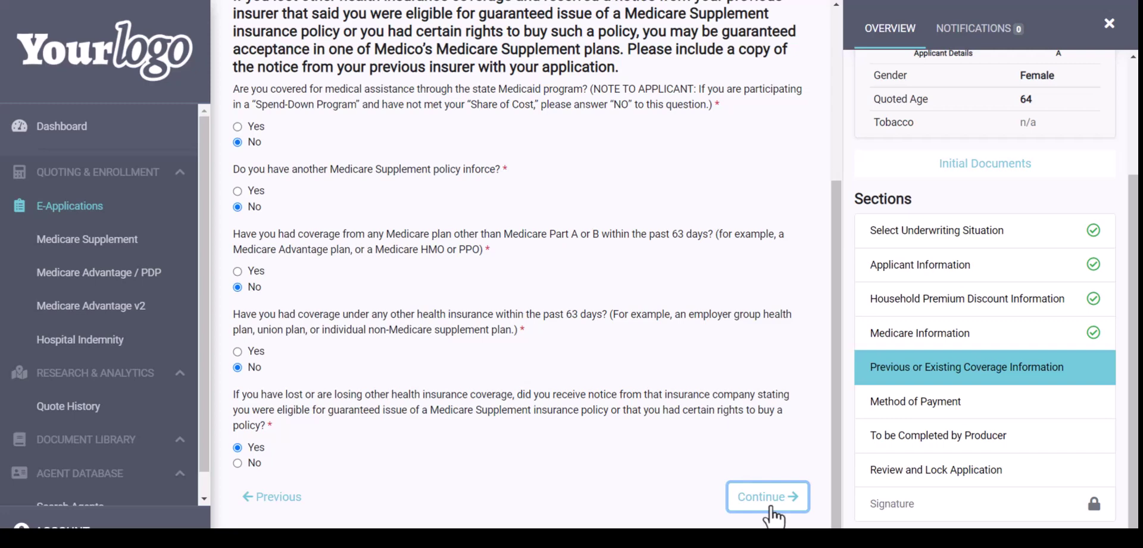
pyautogui.click(771, 507)
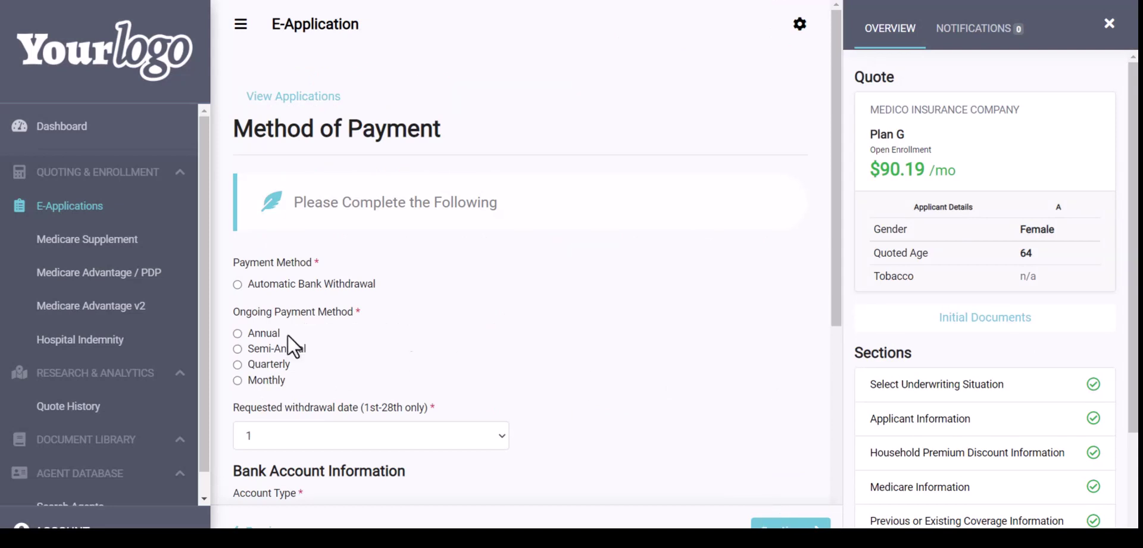
# Choose monthly automatic bank withdrawal on the 1st from a checking account
pyautogui.click(237, 284)
pyautogui.scroll(-1, 380, 333)
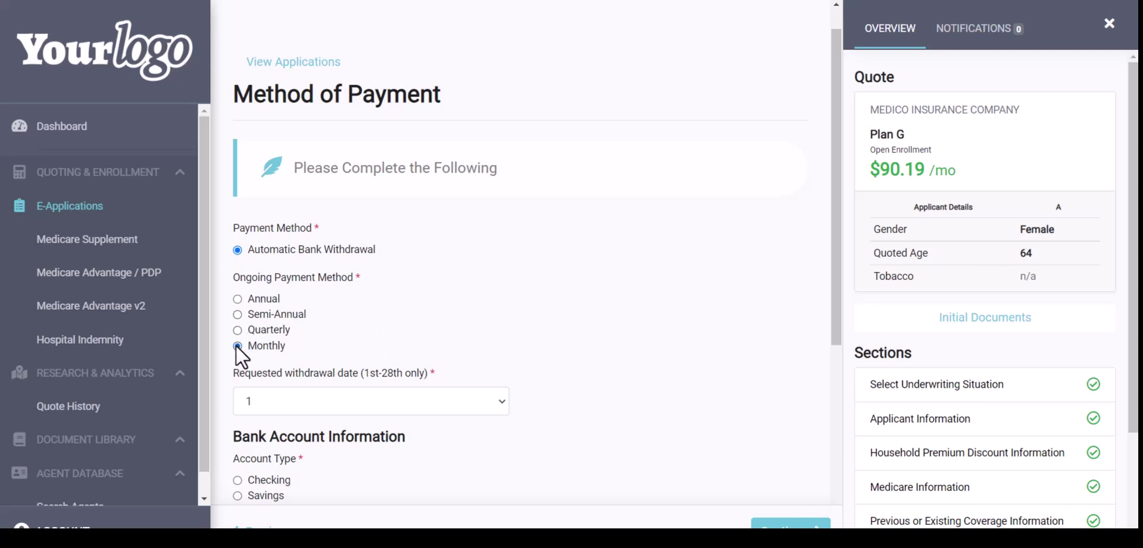
pyautogui.scroll(-2, 403, 356)
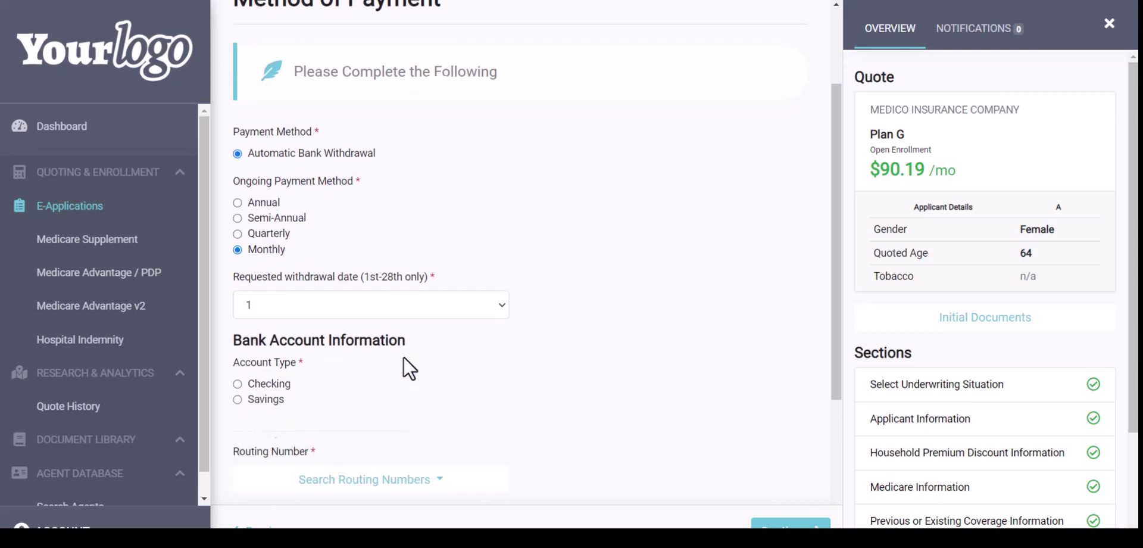
pyautogui.click(338, 305)
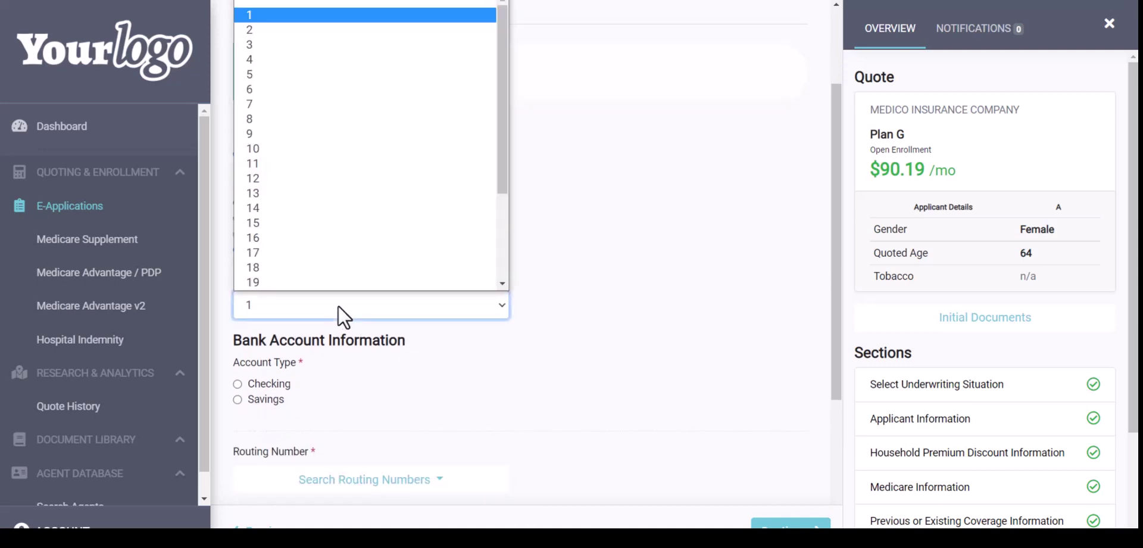
pyautogui.click(338, 306)
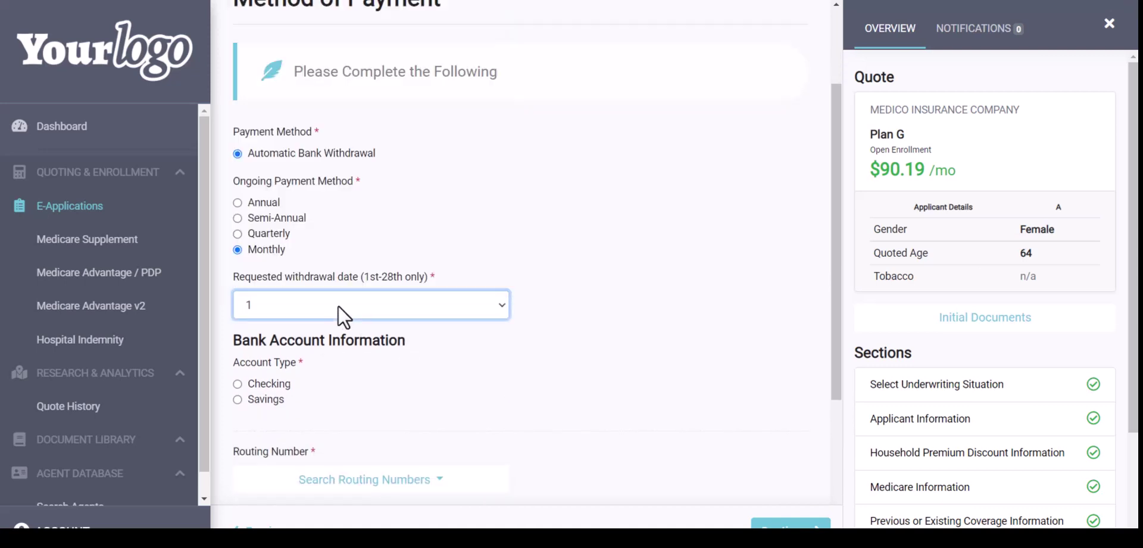
pyautogui.scroll(-3, 348, 356)
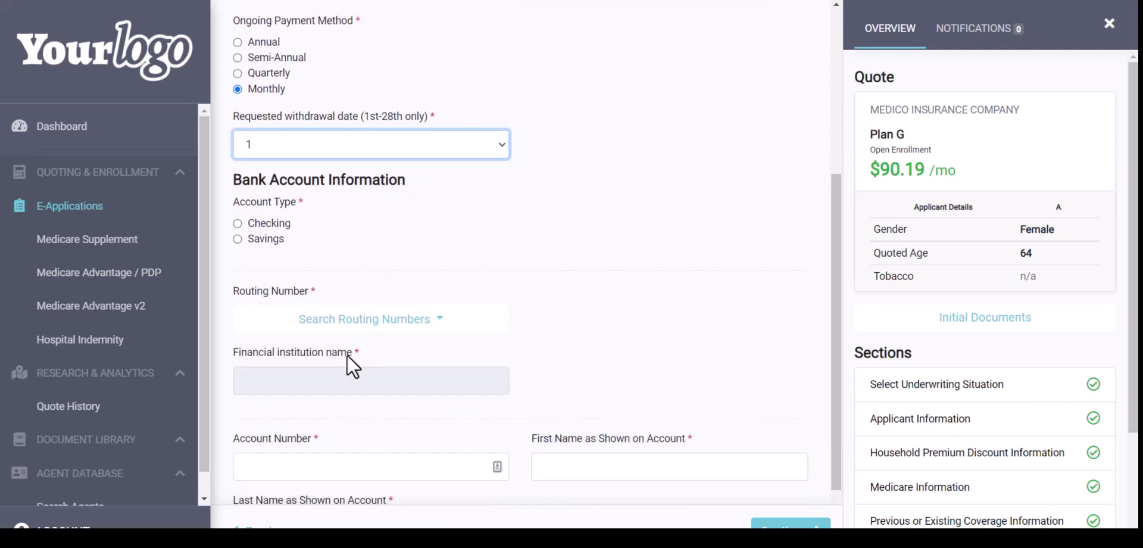
pyautogui.click(237, 223)
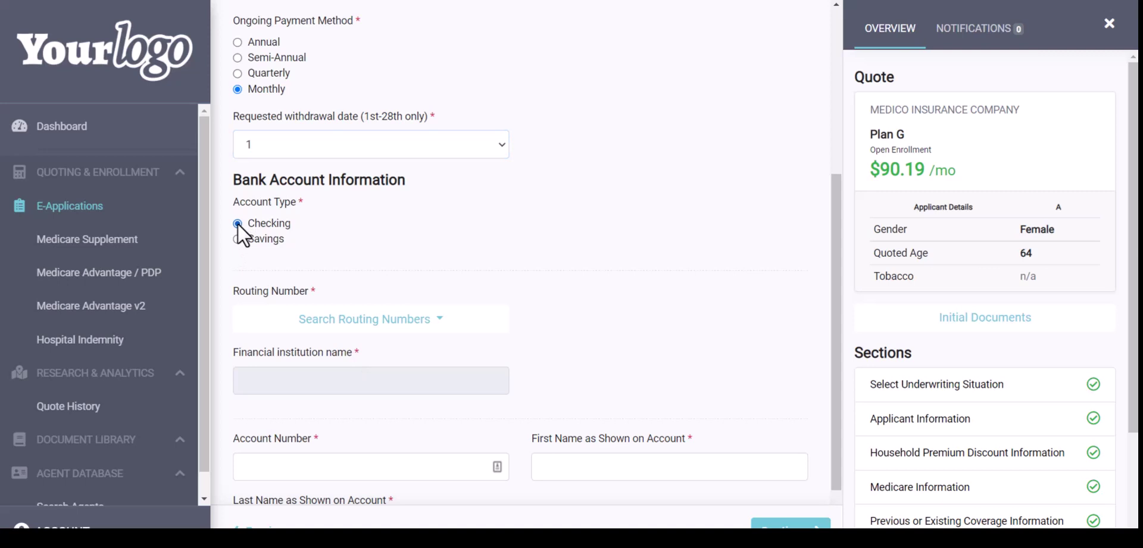
pyautogui.scroll(-1, 345, 265)
pyautogui.click(333, 249)
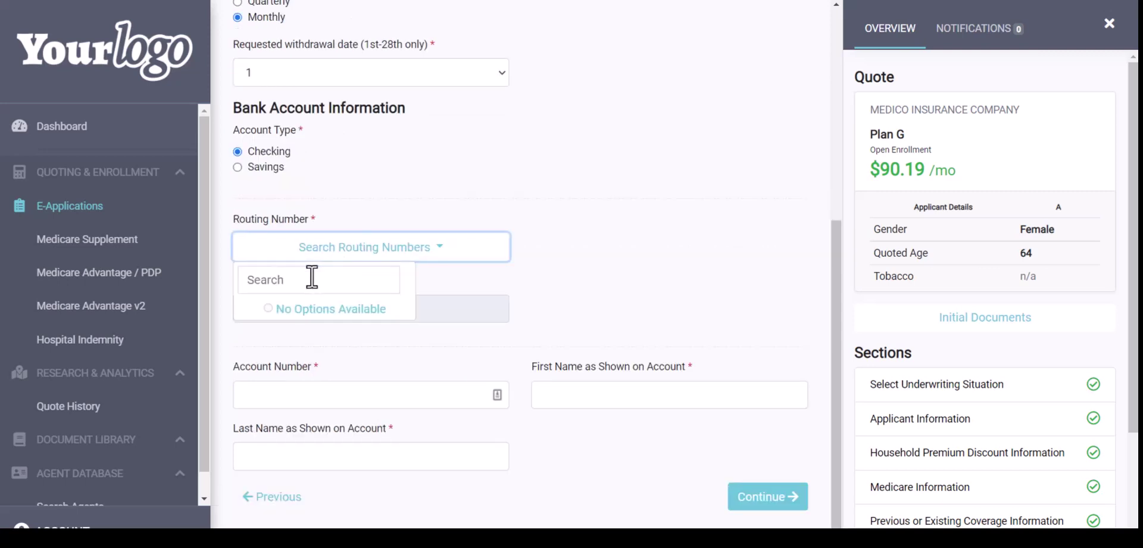
# Search routing numbers for 'wells fargo' and select the first Wells Fargo Bank result
pyautogui.click(312, 275)
pyautogui.write('wells fa')
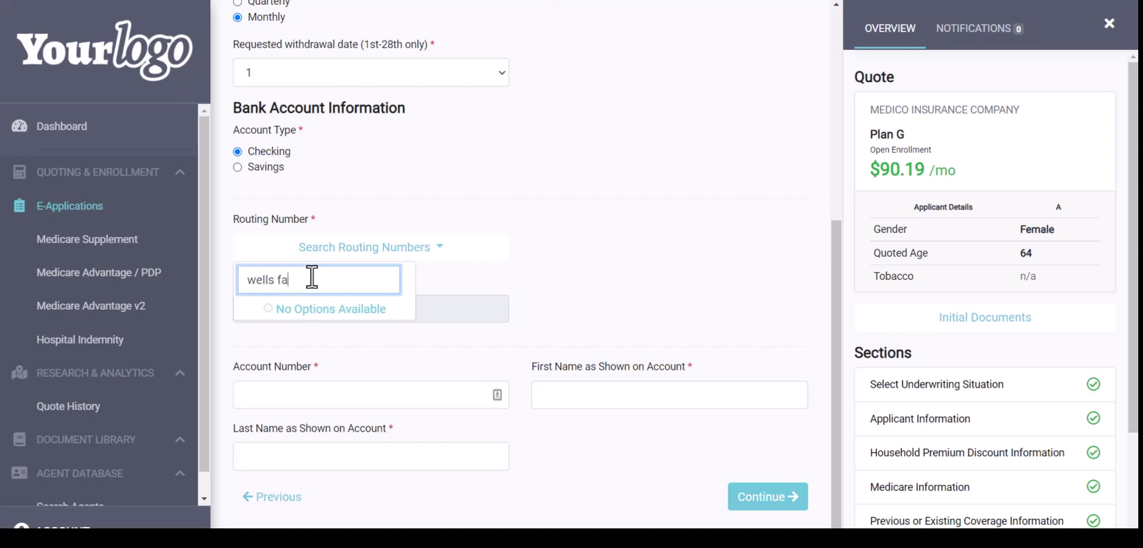
pyautogui.write('rgo')
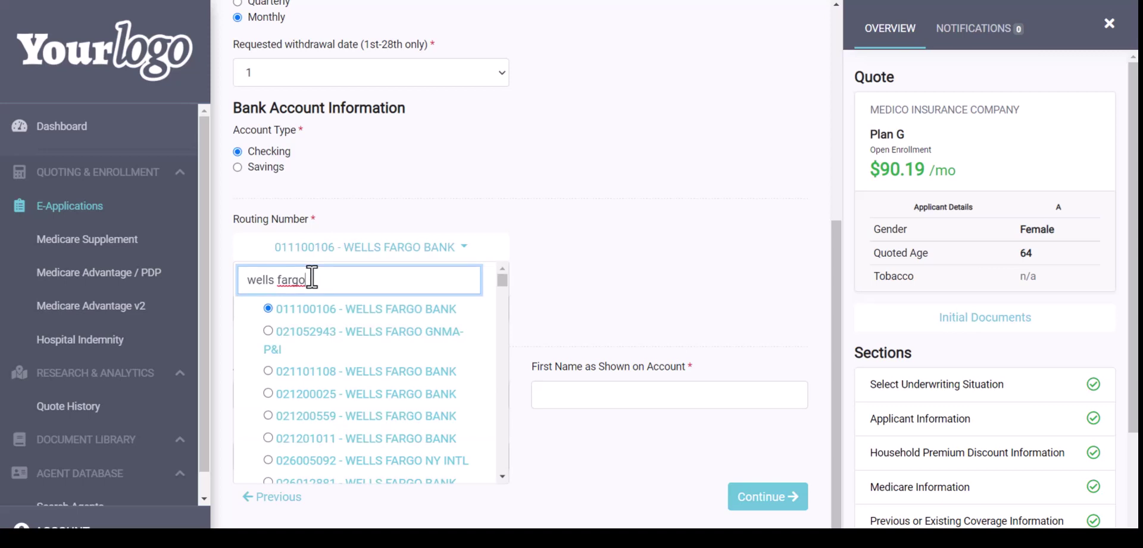
pyautogui.click(306, 322)
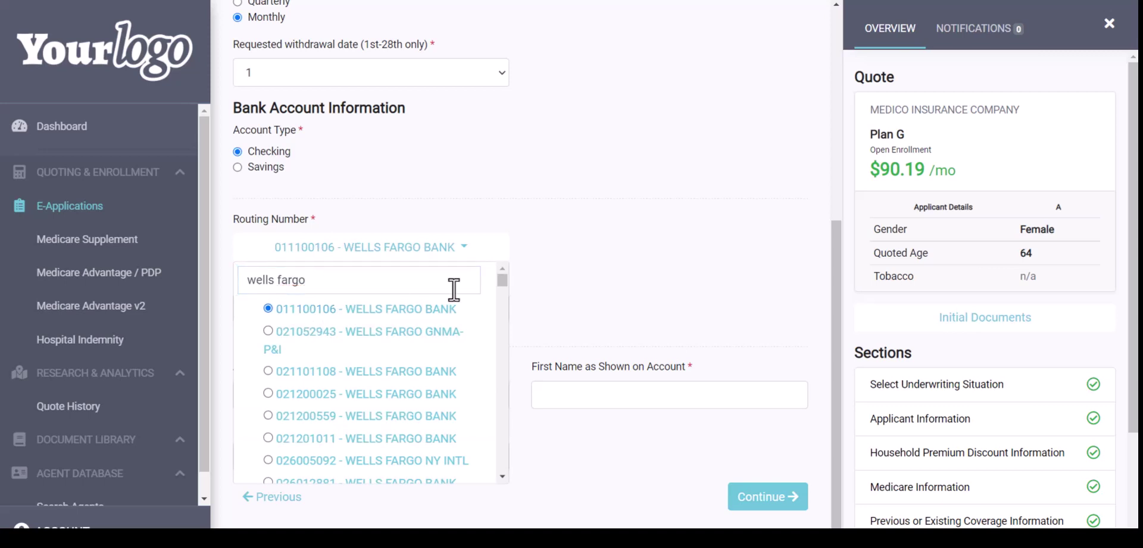
pyautogui.click(560, 283)
# Enter the bank account number and the account holder's first and last names, then submit
pyautogui.click(275, 392)
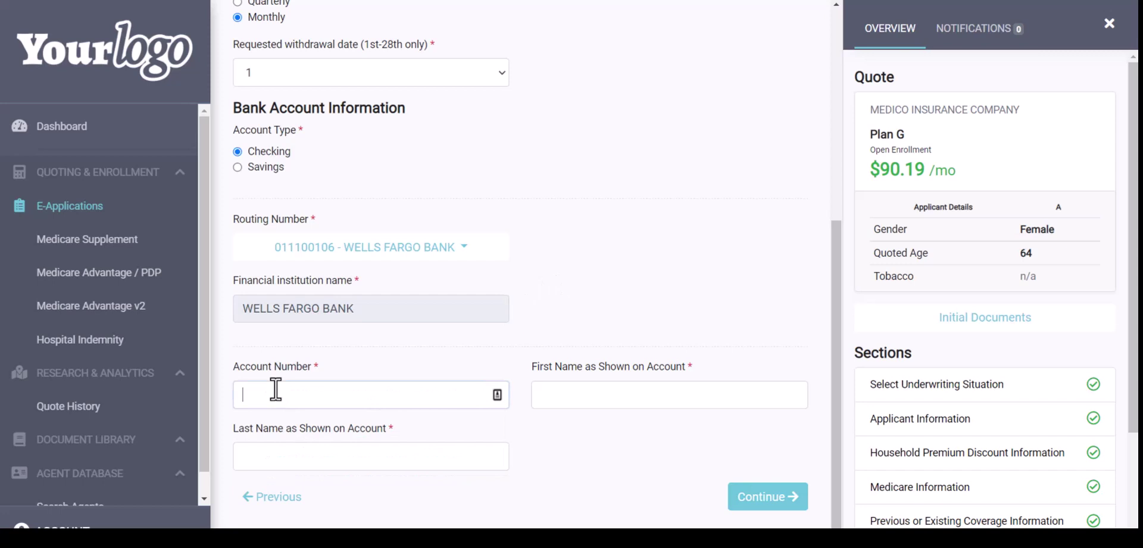
pyautogui.write('12345')
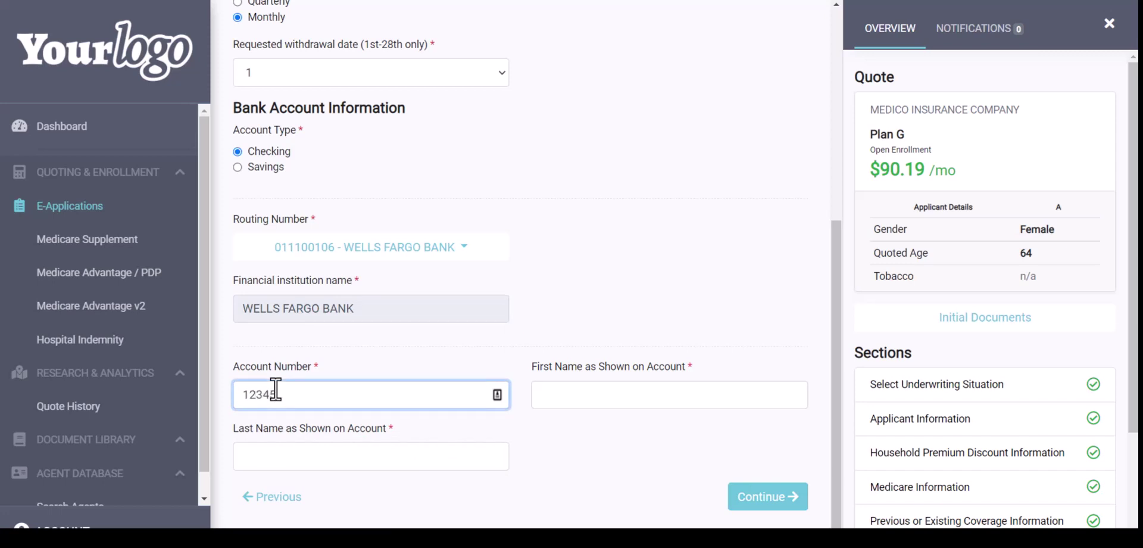
pyautogui.write('6788')
pyautogui.click(577, 392)
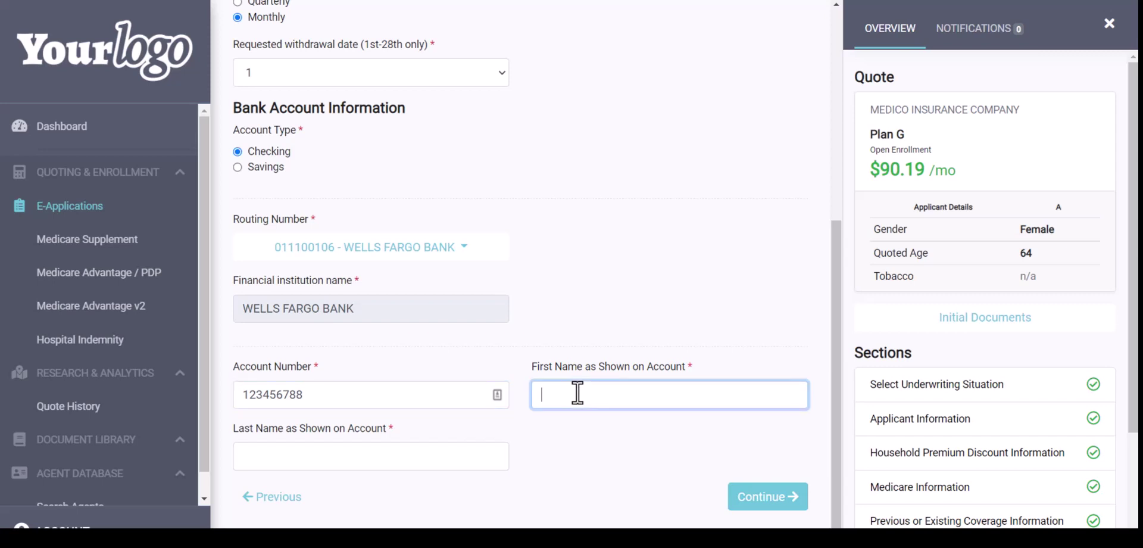
pyautogui.press('Tab')
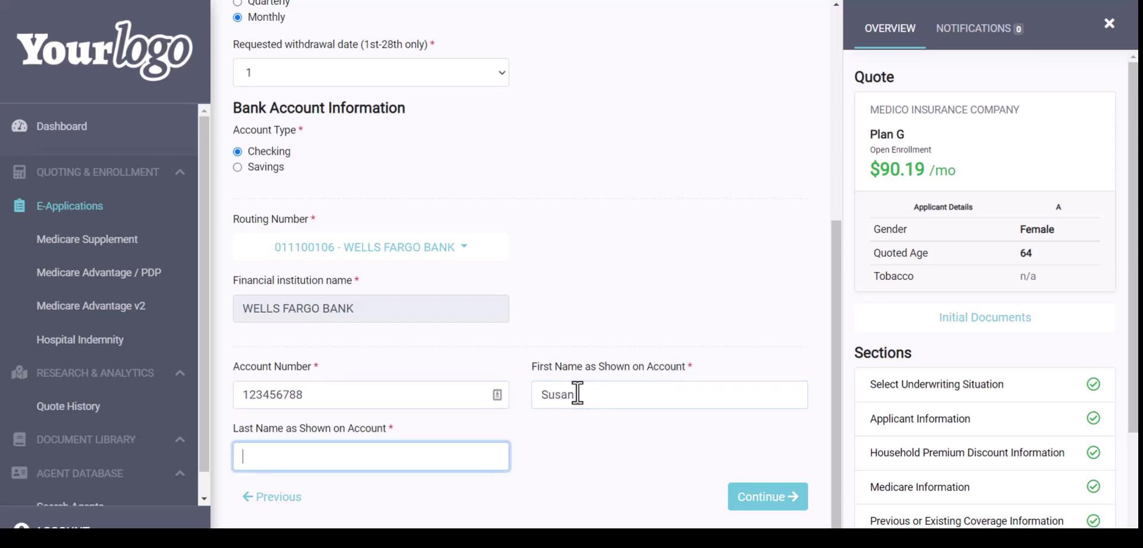
pyautogui.click(760, 502)
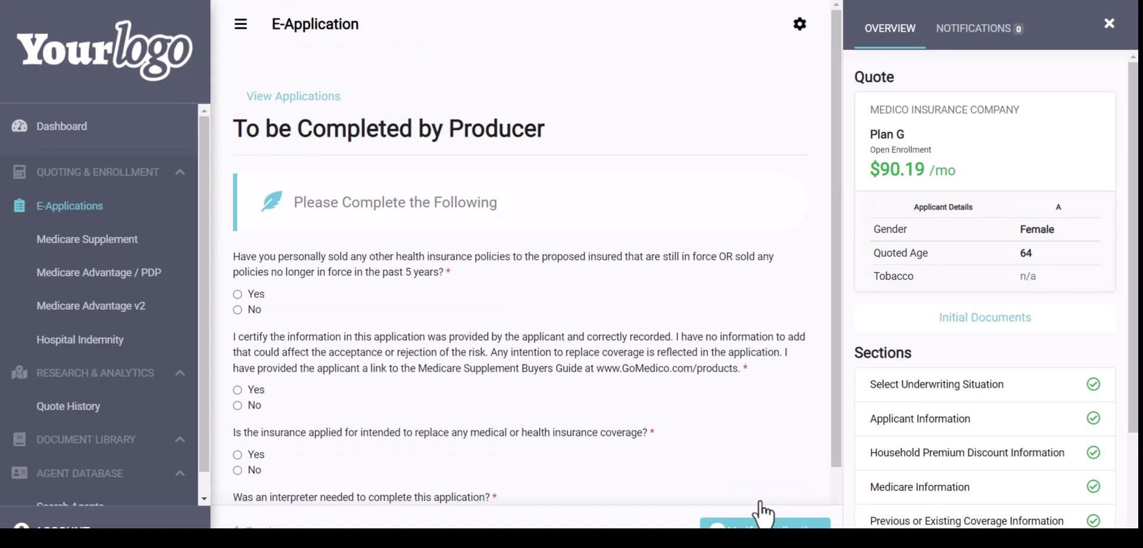
# Answer the four producer questions No, Yes, No, No and send the application for verification
pyautogui.scroll(-3, 910, 414)
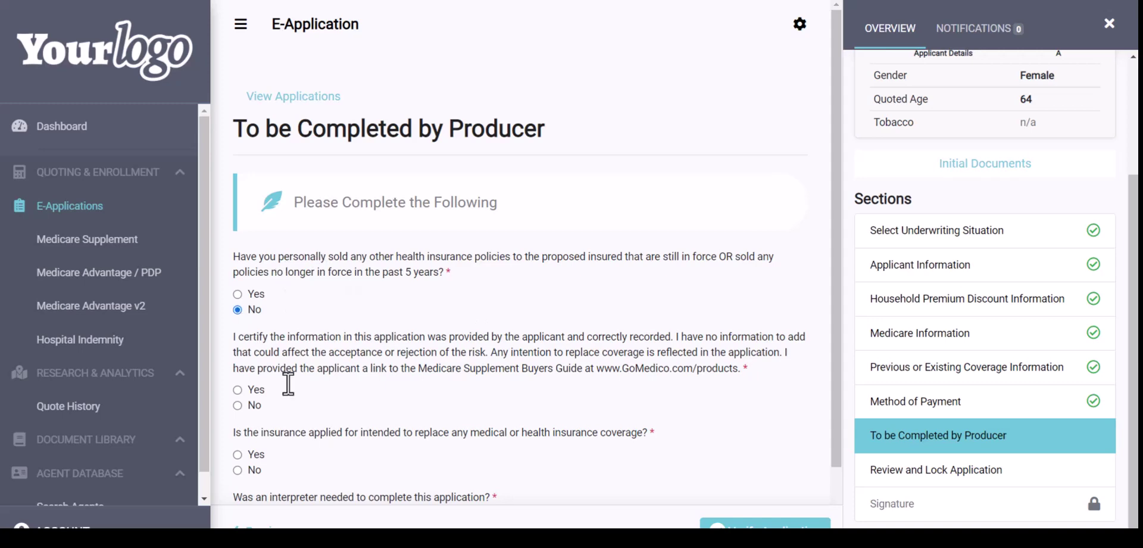
pyautogui.scroll(-1, 280, 382)
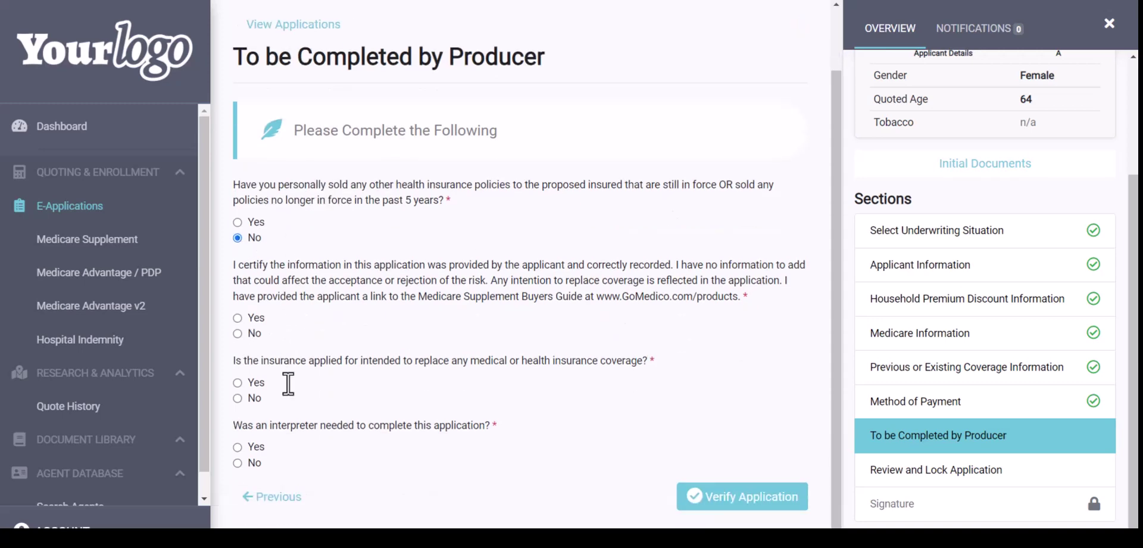
pyautogui.click(236, 317)
pyautogui.click(238, 397)
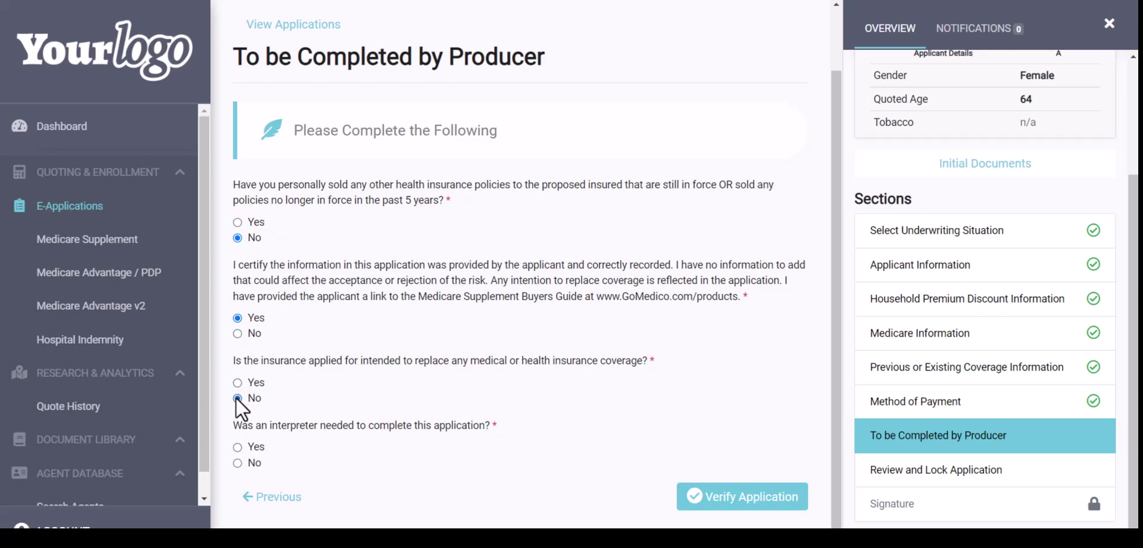
pyautogui.click(237, 462)
pyautogui.click(724, 509)
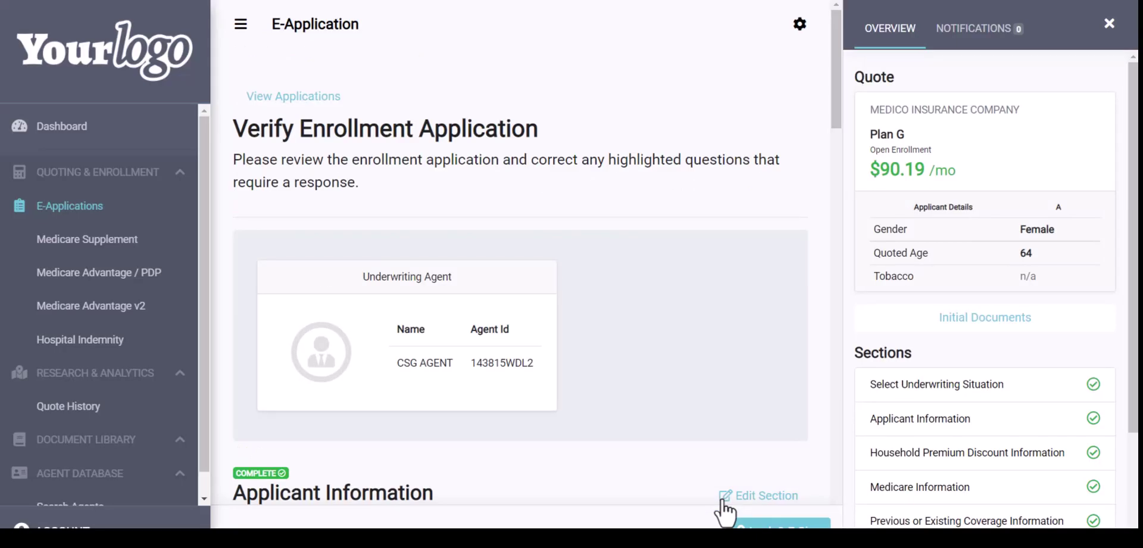
# Review the Verify Enrollment Application summary to the bottom, then apply Lock & E-Sign
pyautogui.scroll(-4, 706, 397)
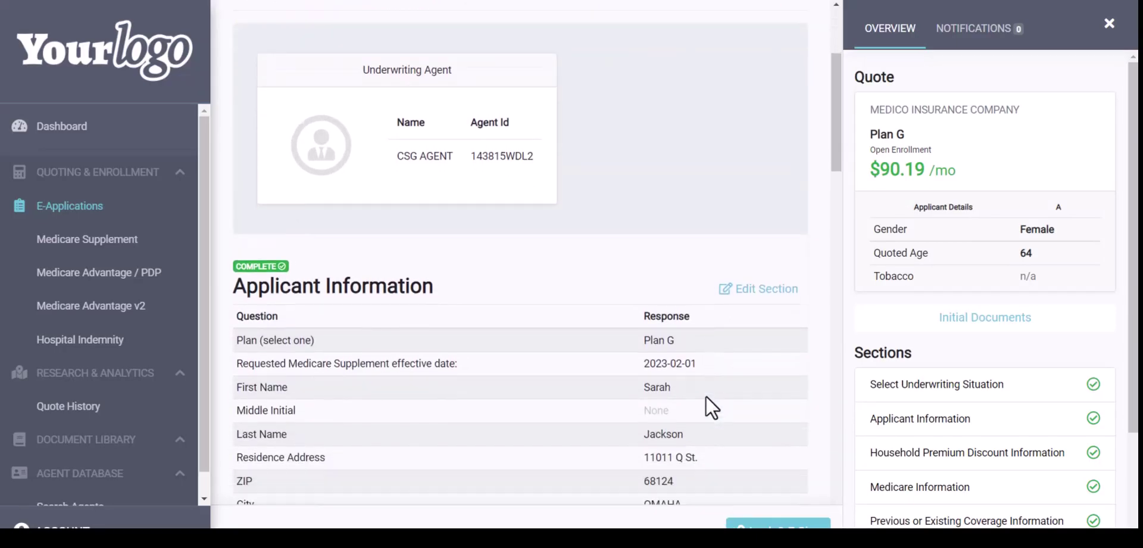
pyautogui.scroll(-1, 706, 396)
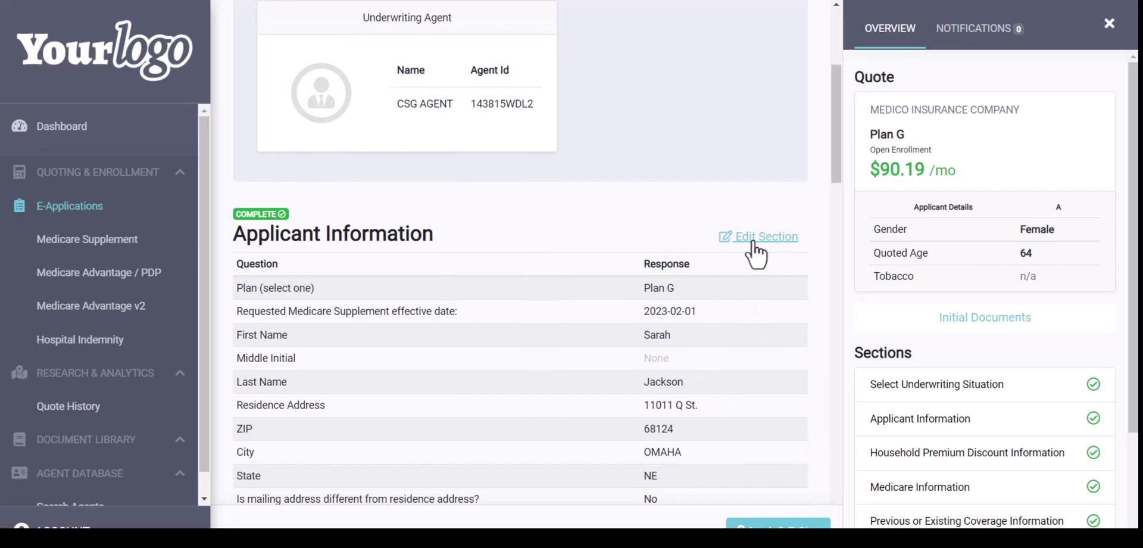
pyautogui.scroll(-7, 723, 417)
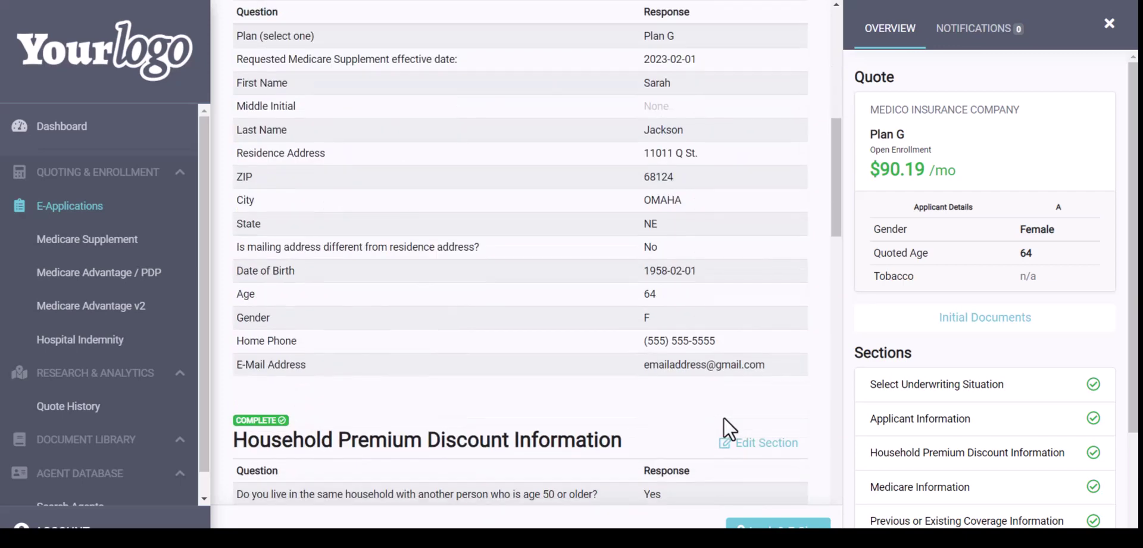
pyautogui.scroll(-3, 982, 453)
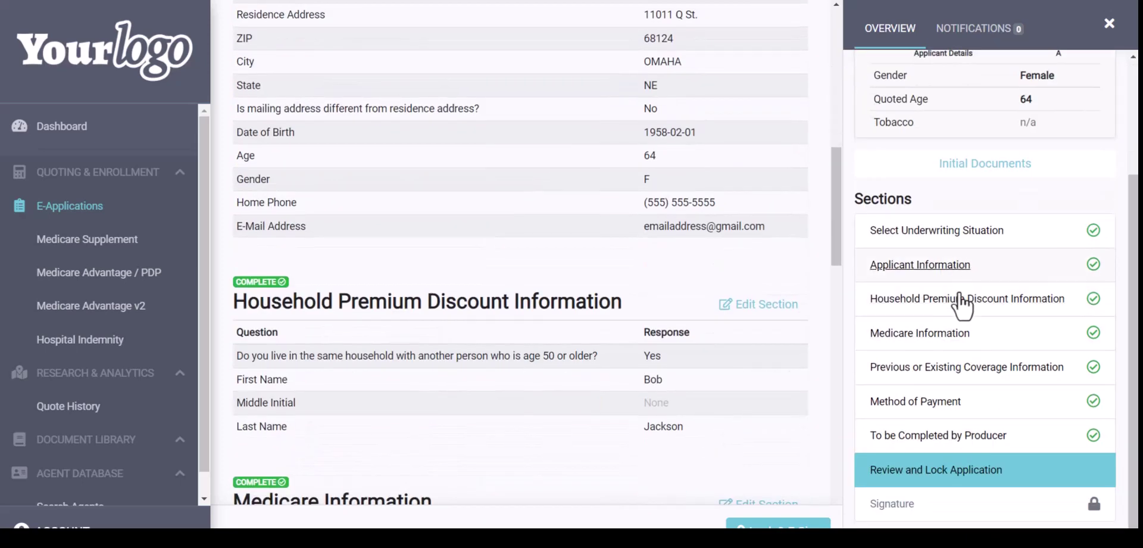
pyautogui.scroll(-15, 676, 377)
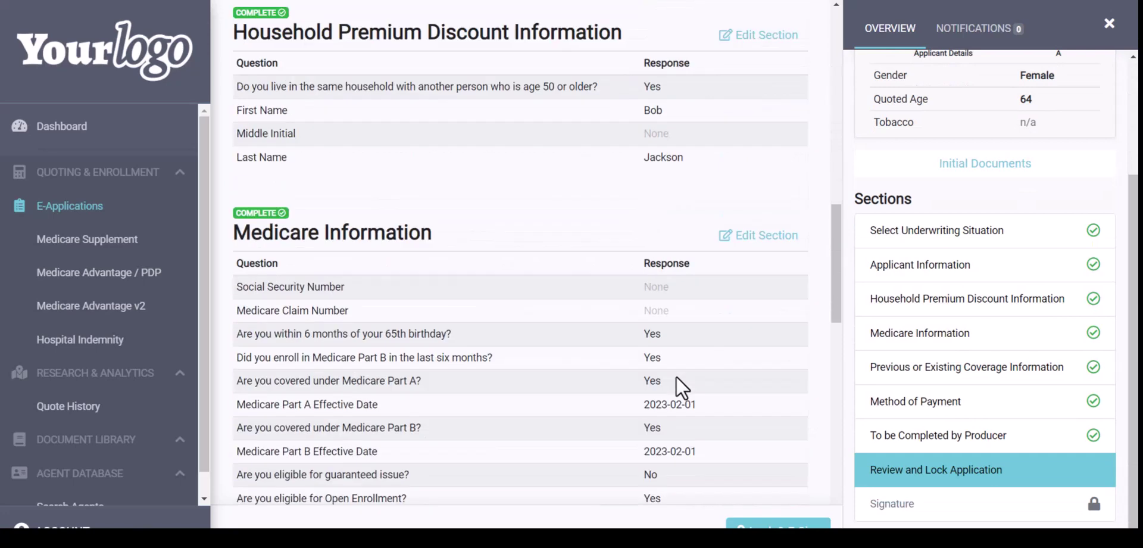
pyautogui.scroll(-9, 675, 362)
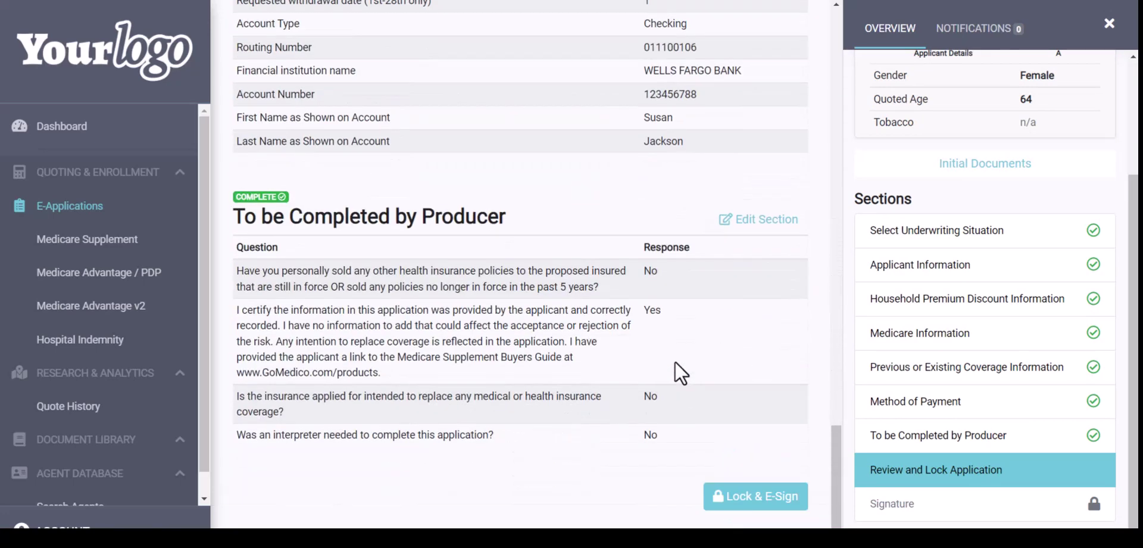
pyautogui.click(744, 499)
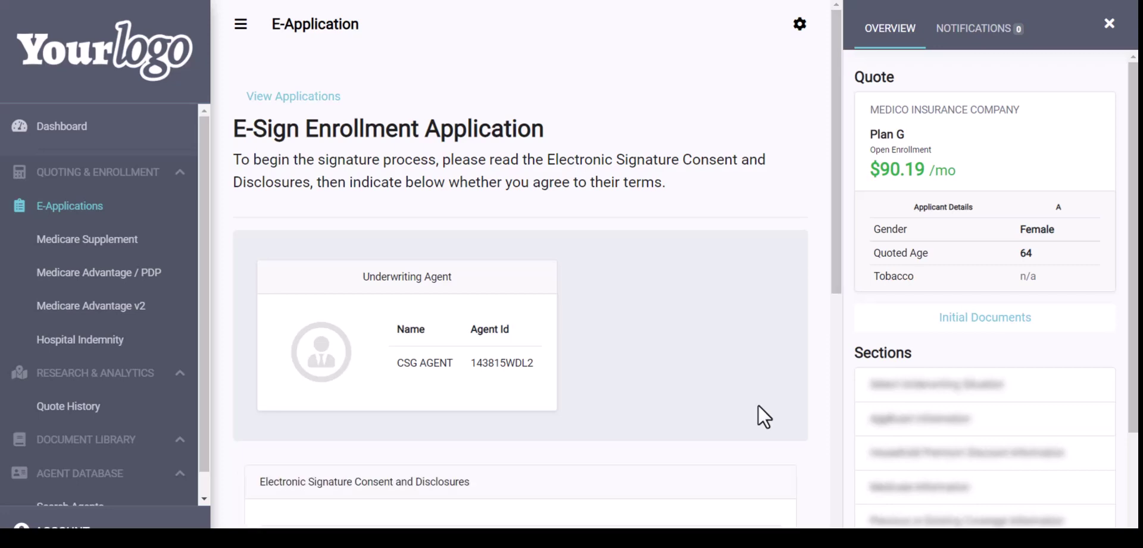
# Accept the electronic signature consent and answer Yes to being in the applicant's physical location
pyautogui.scroll(-1, 759, 406)
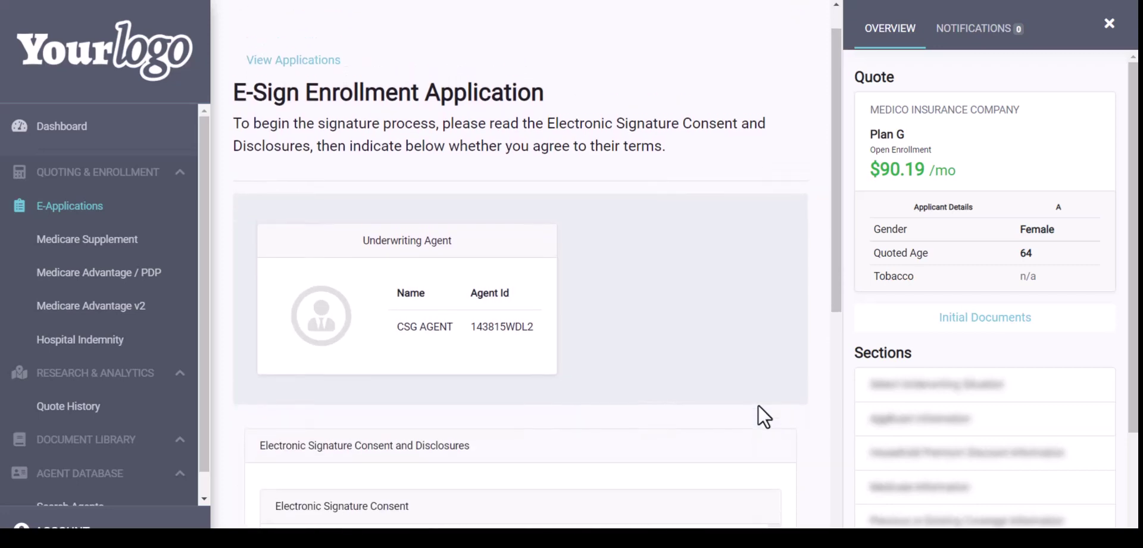
pyautogui.scroll(-5, 759, 405)
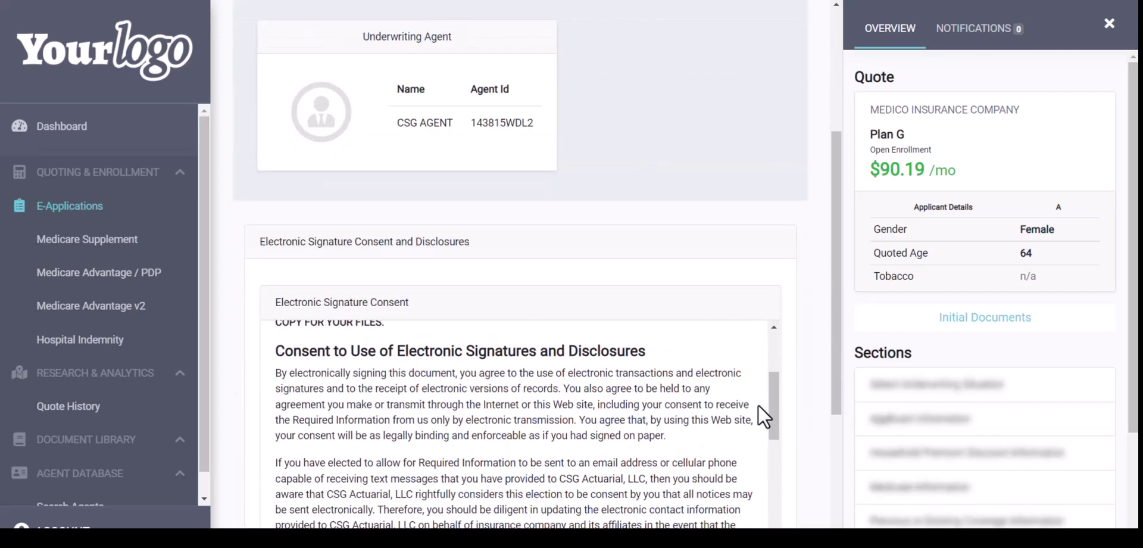
pyautogui.scroll(-4, 775, 301)
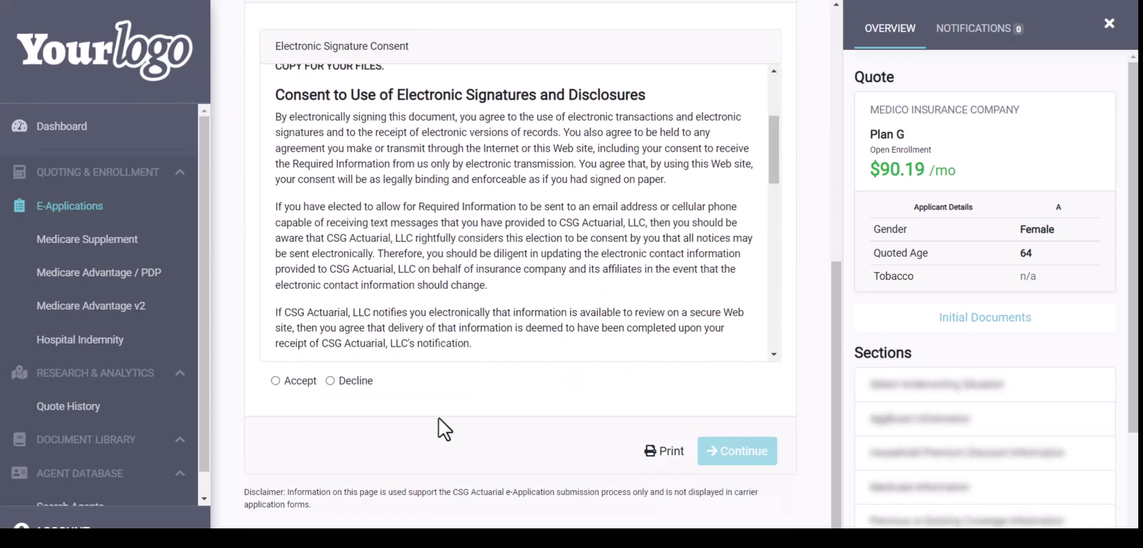
pyautogui.click(275, 381)
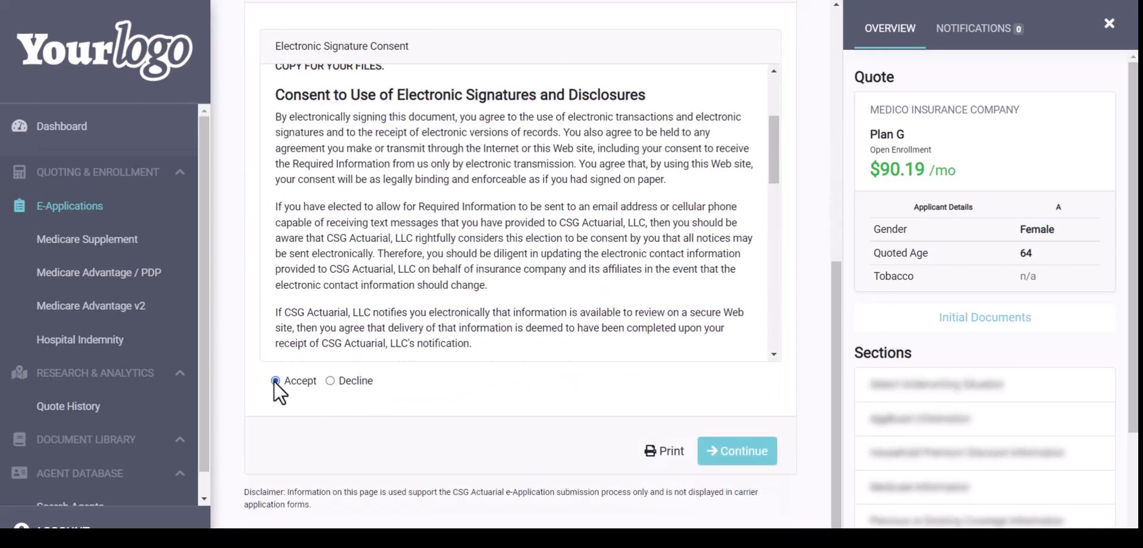
pyautogui.click(744, 458)
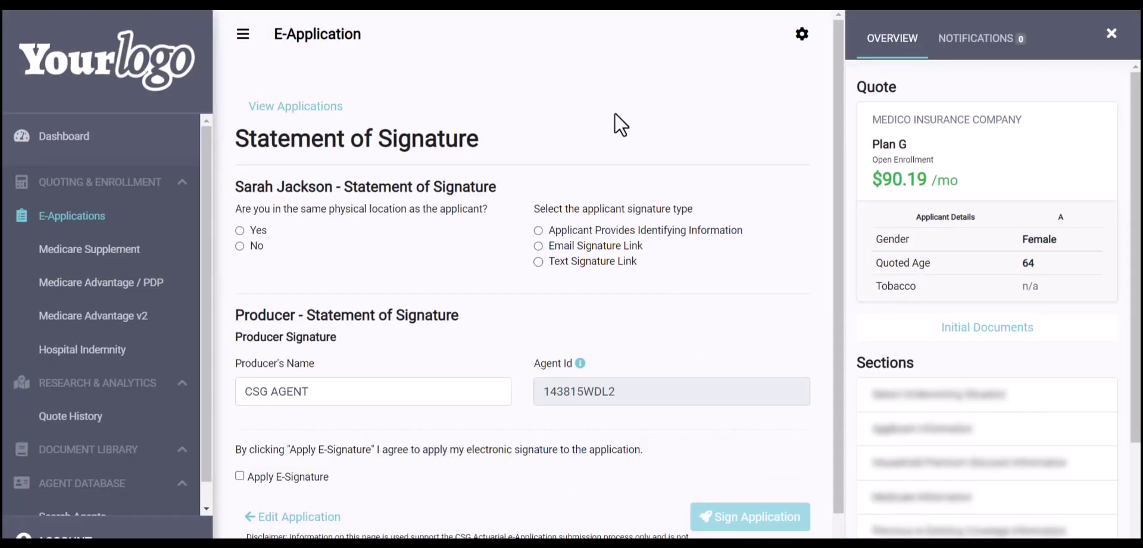
pyautogui.click(239, 231)
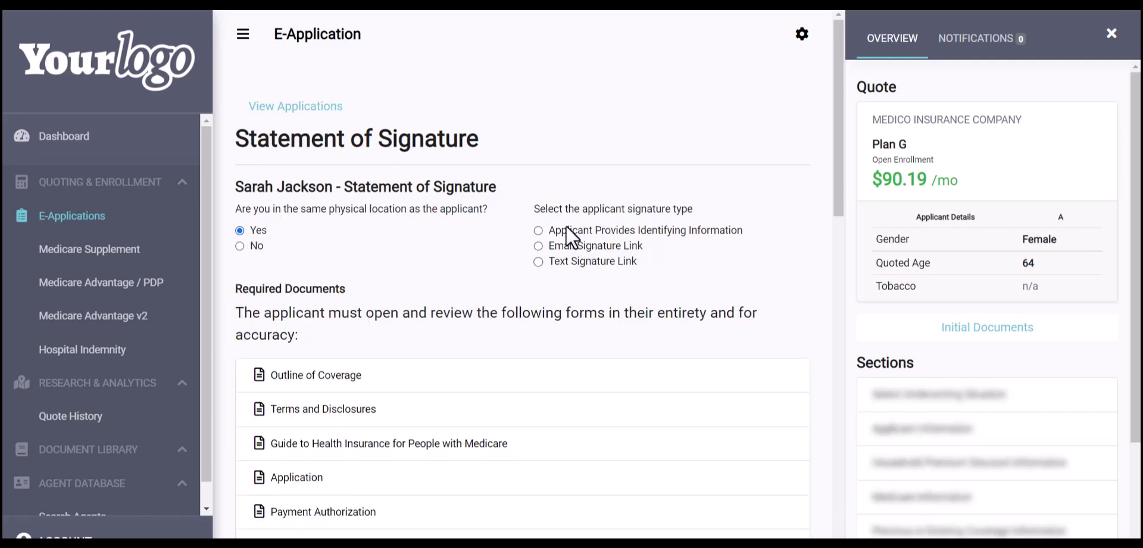
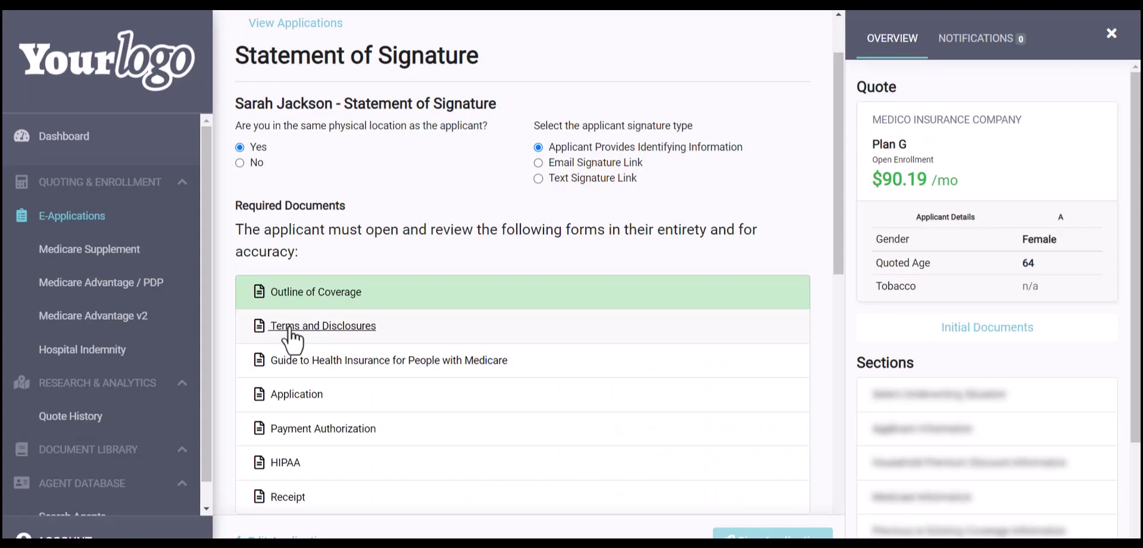
# Review Terms and Disclosures, the Medicare Guide, Application, Payment Authorization, HIPAA and Receipt documents
pyautogui.click(291, 338)
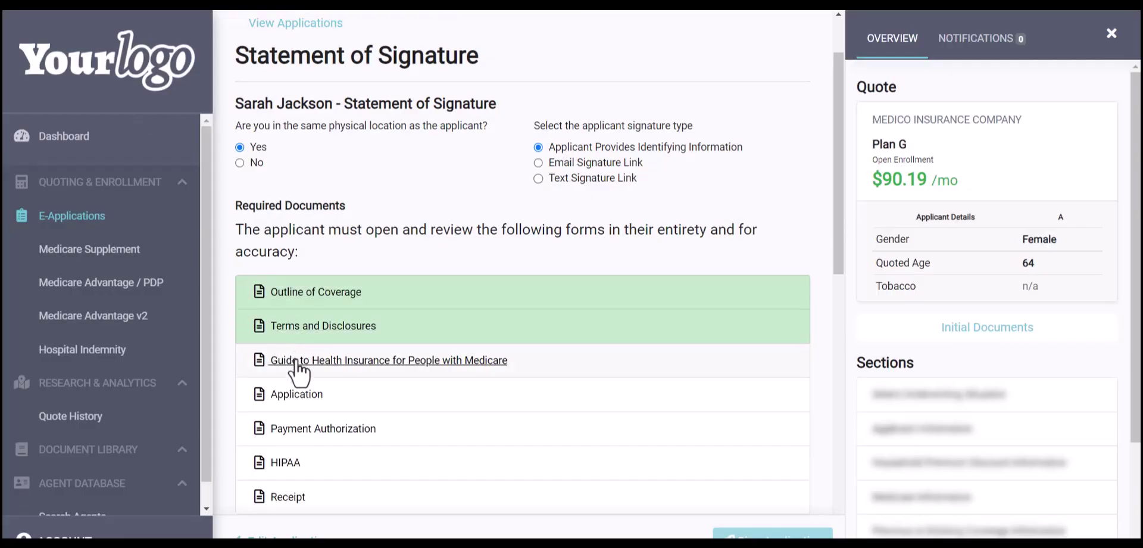
pyautogui.click(296, 362)
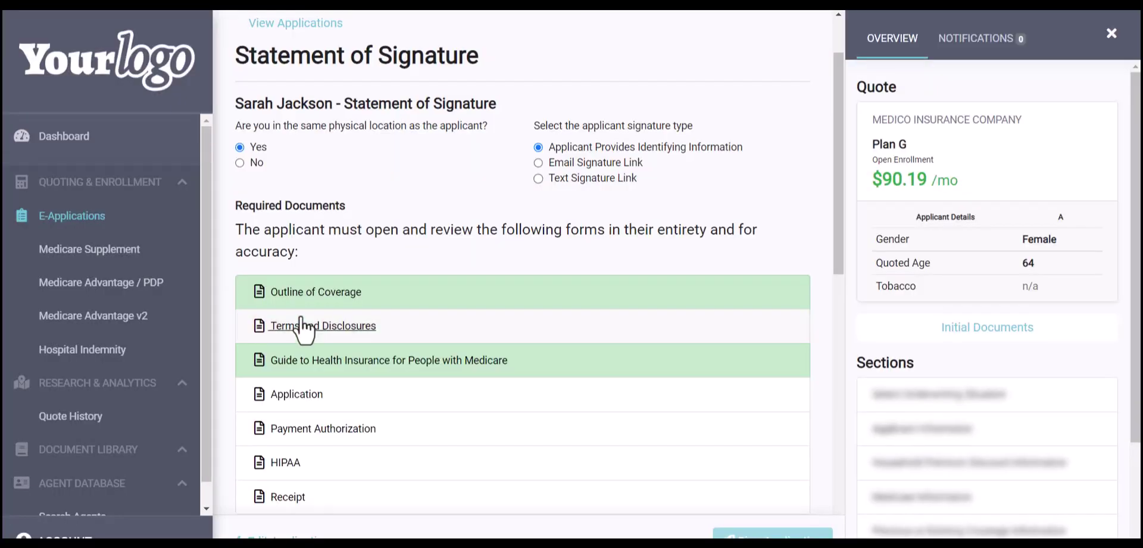
pyautogui.click(291, 394)
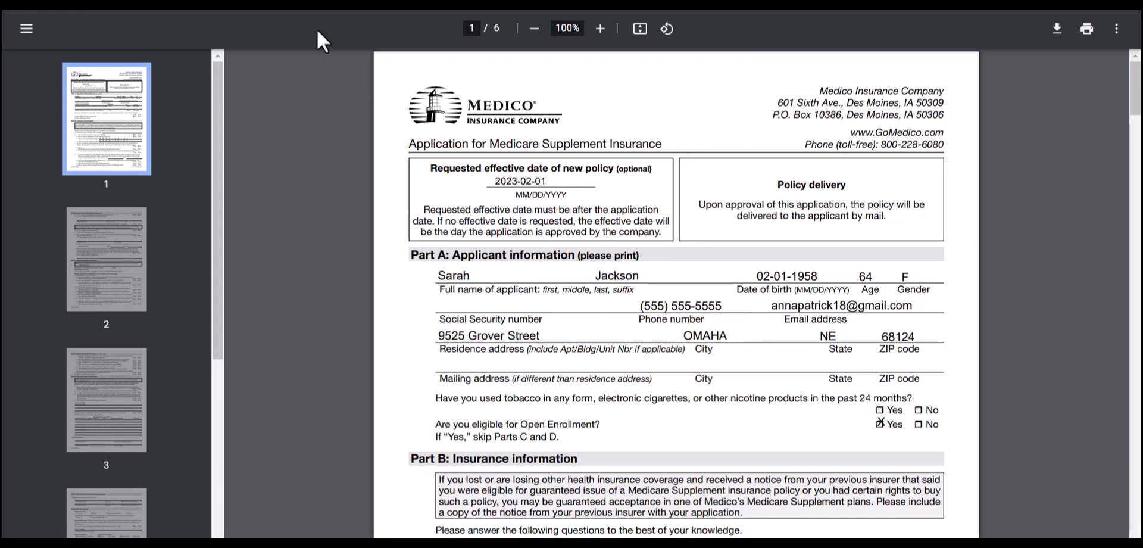
pyautogui.hotkey('ctrl', 'w')
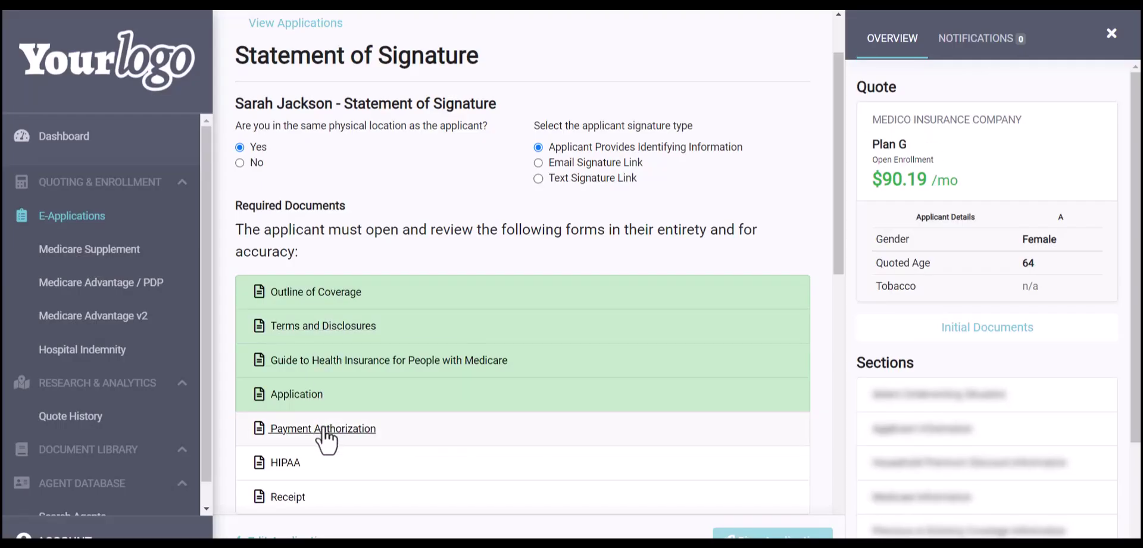
pyautogui.click(323, 427)
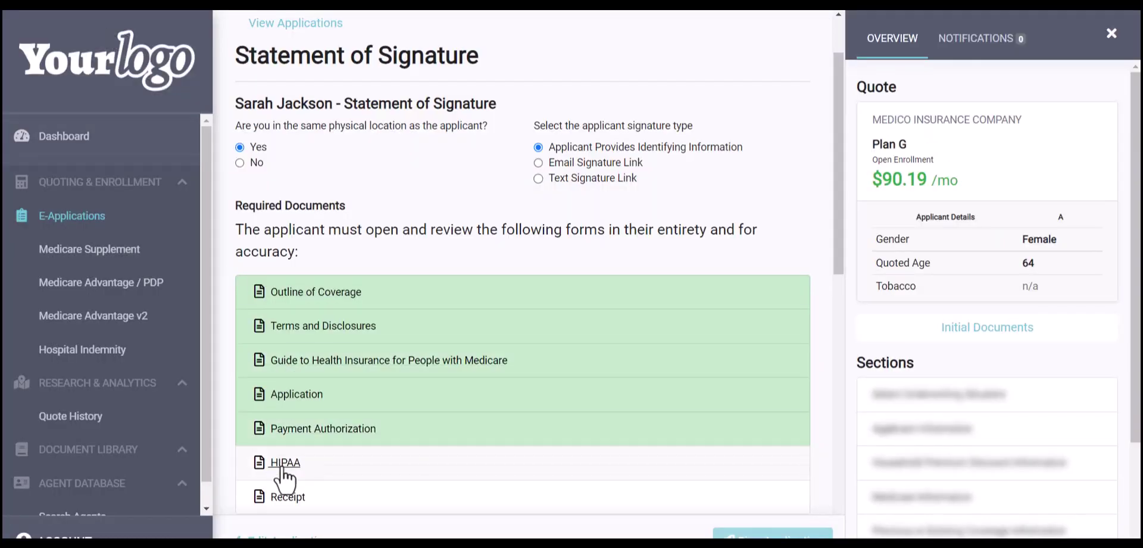
pyautogui.click(282, 467)
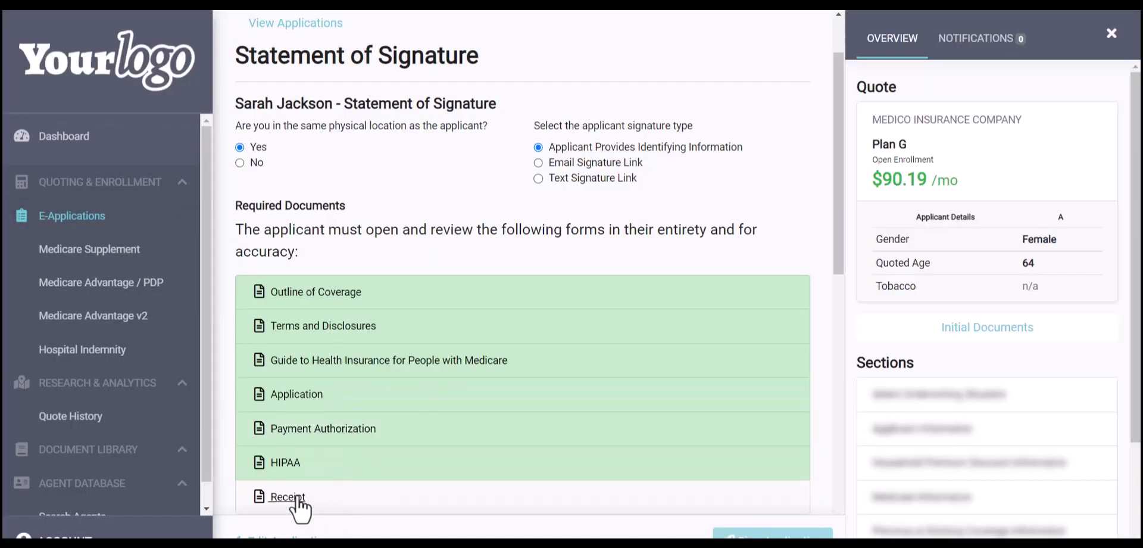
pyautogui.click(295, 499)
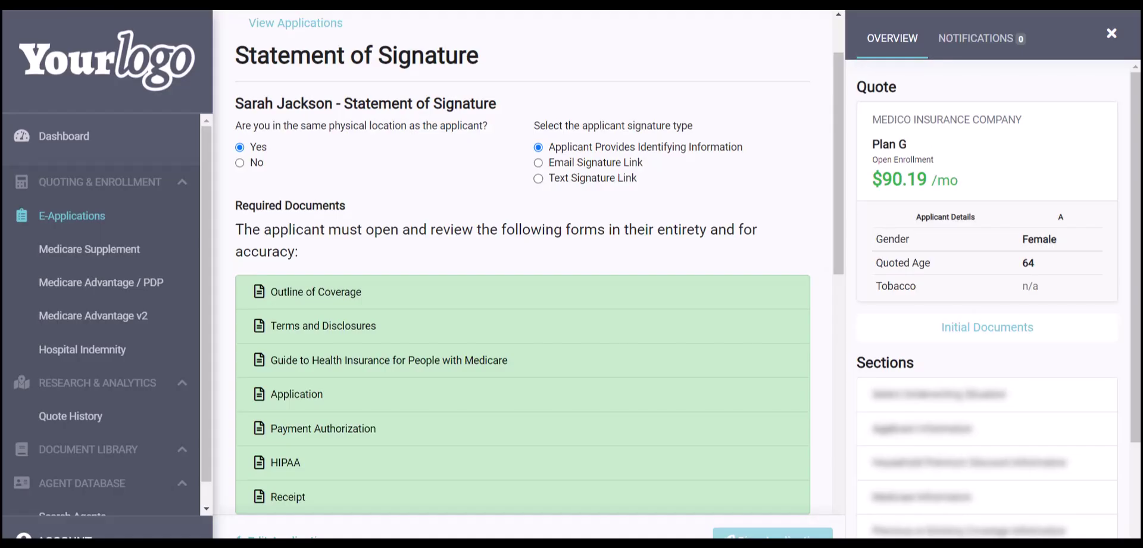
# Enter the applicant's mother's maiden name and the last four digits of their SSN
pyautogui.scroll(-2, 401, 232)
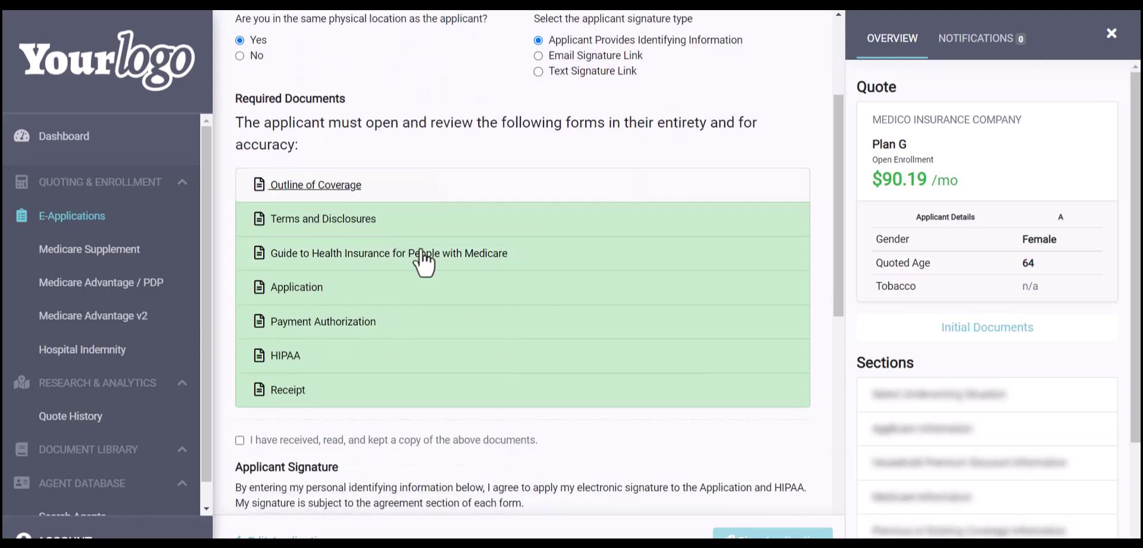
pyautogui.scroll(-2, 407, 464)
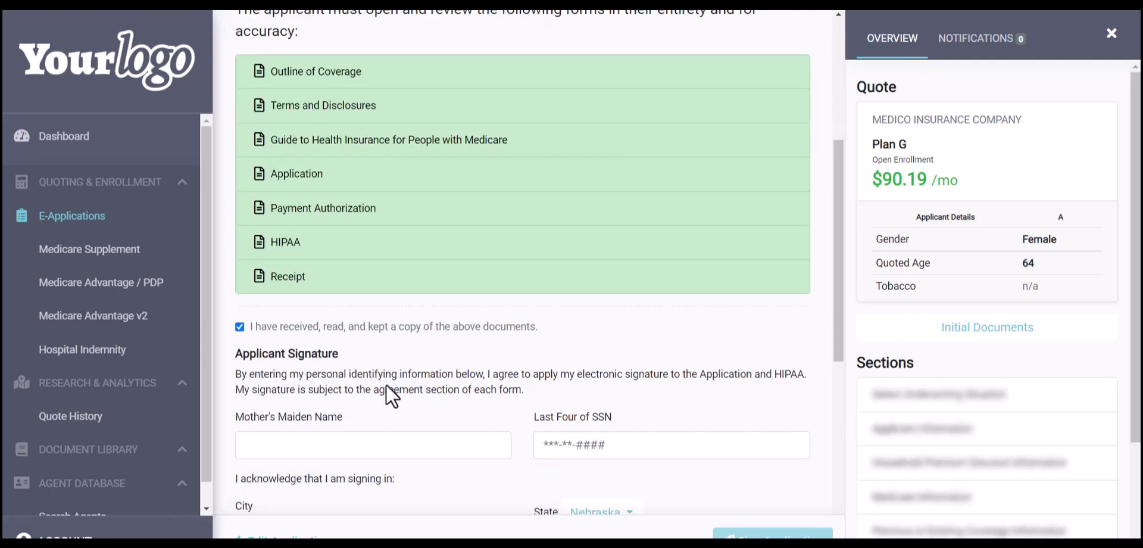
pyautogui.scroll(-2, 387, 384)
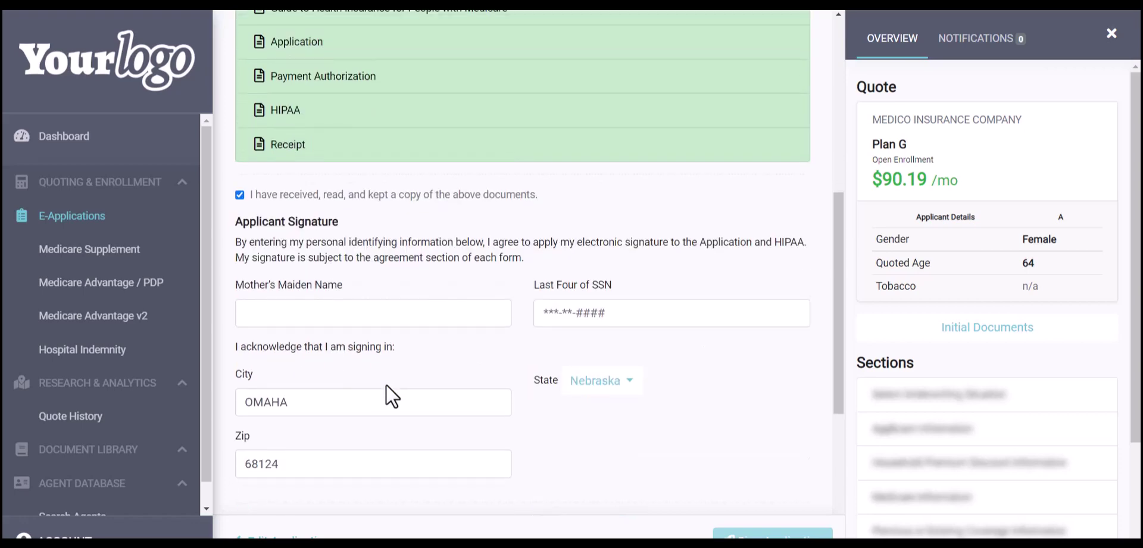
pyautogui.click(301, 309)
pyautogui.write('Test')
pyautogui.press('Tab')
pyautogui.write('1234')
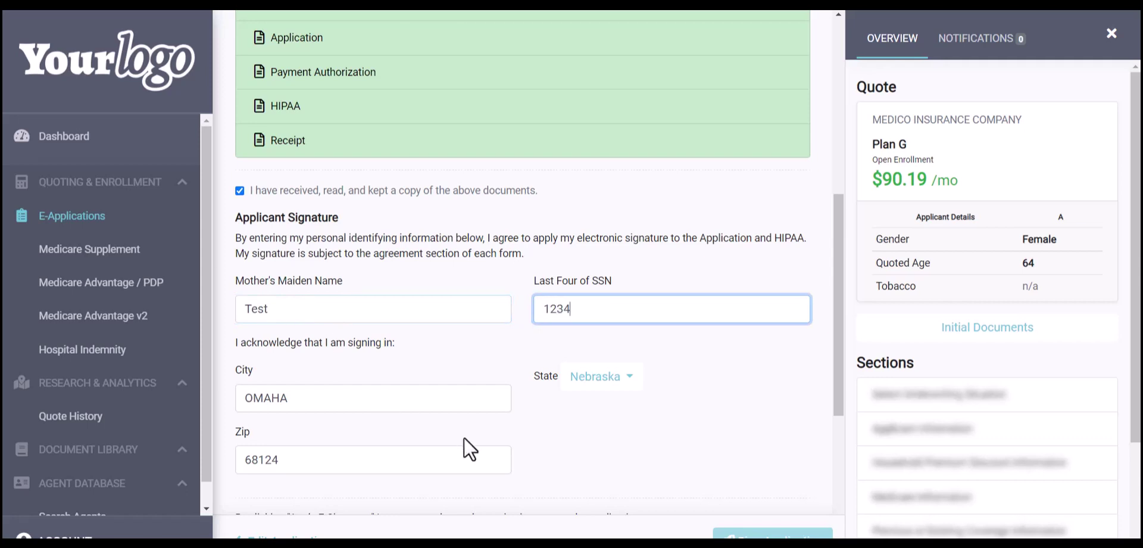
# Apply both the applicant's and the producer's e-signatures
pyautogui.scroll(-2, 464, 439)
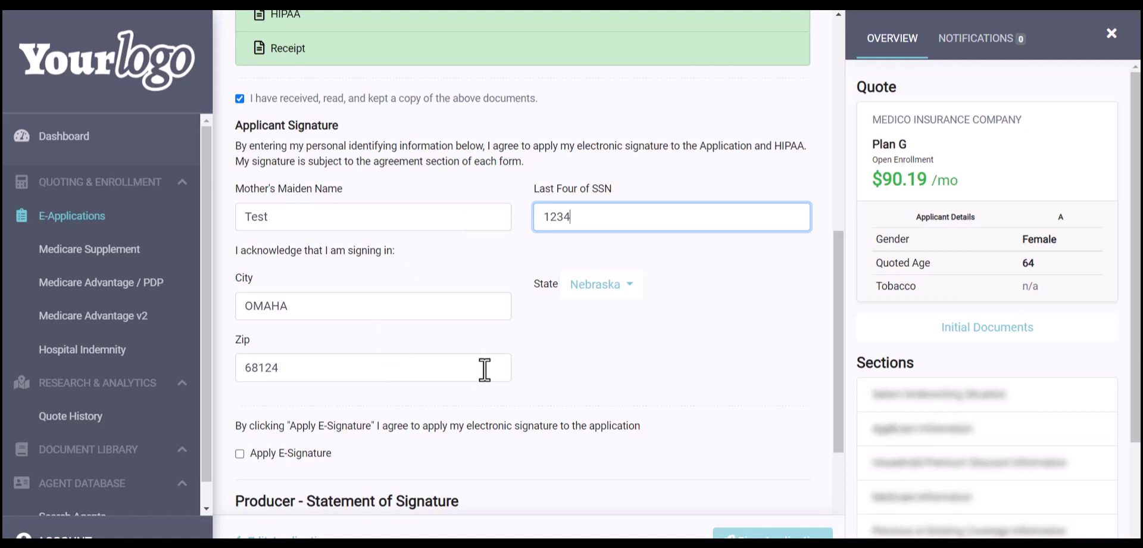
pyautogui.scroll(-1, 484, 369)
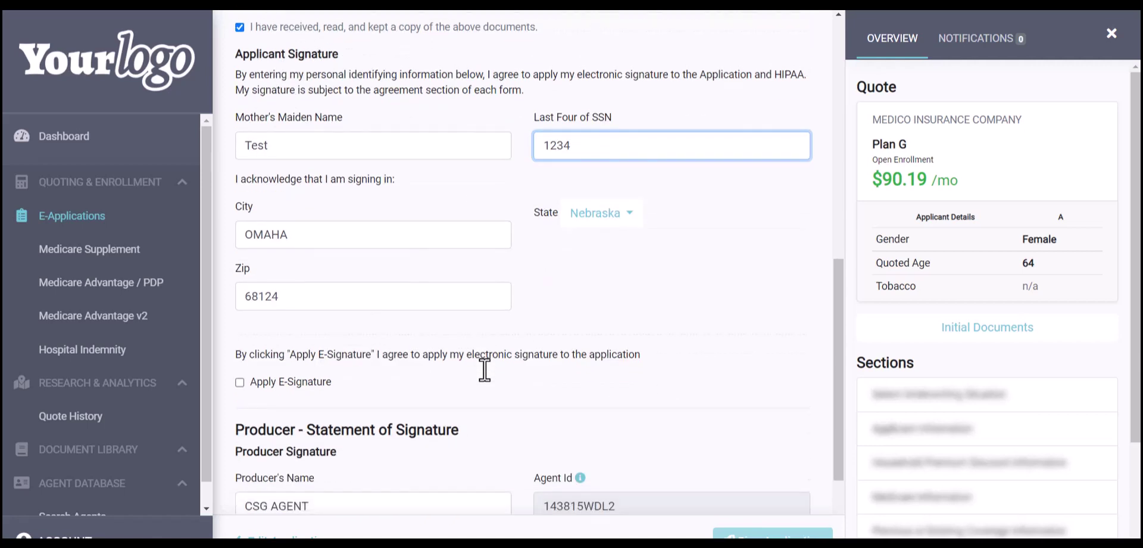
pyautogui.click(239, 382)
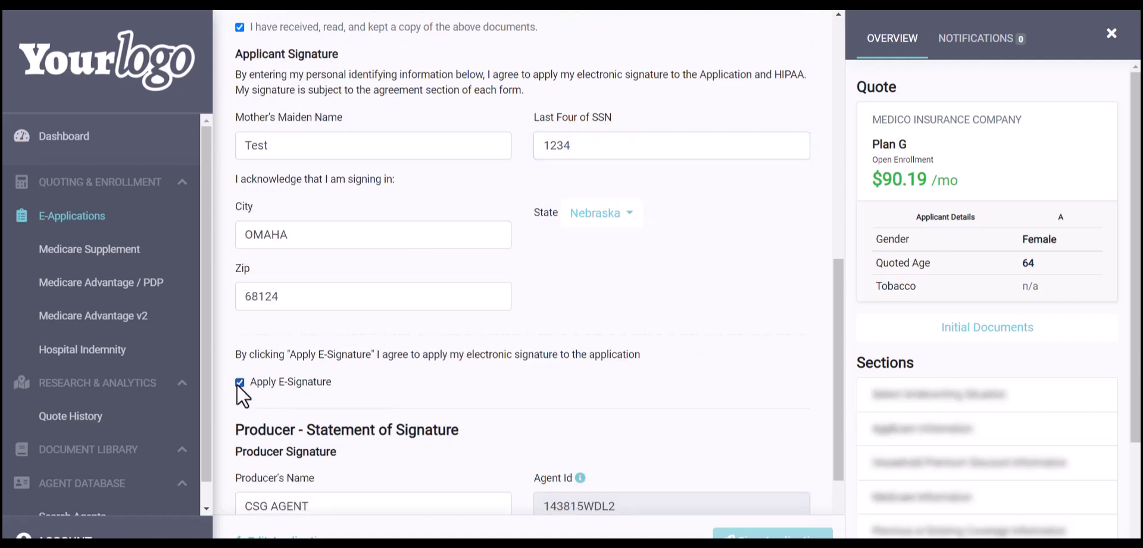
pyautogui.scroll(-2, 394, 413)
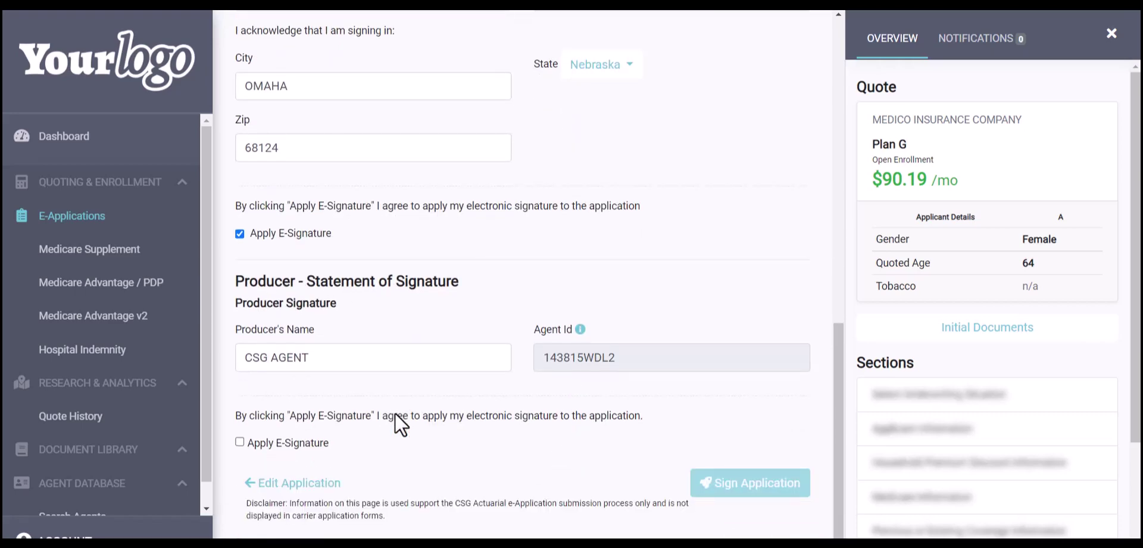
pyautogui.click(238, 442)
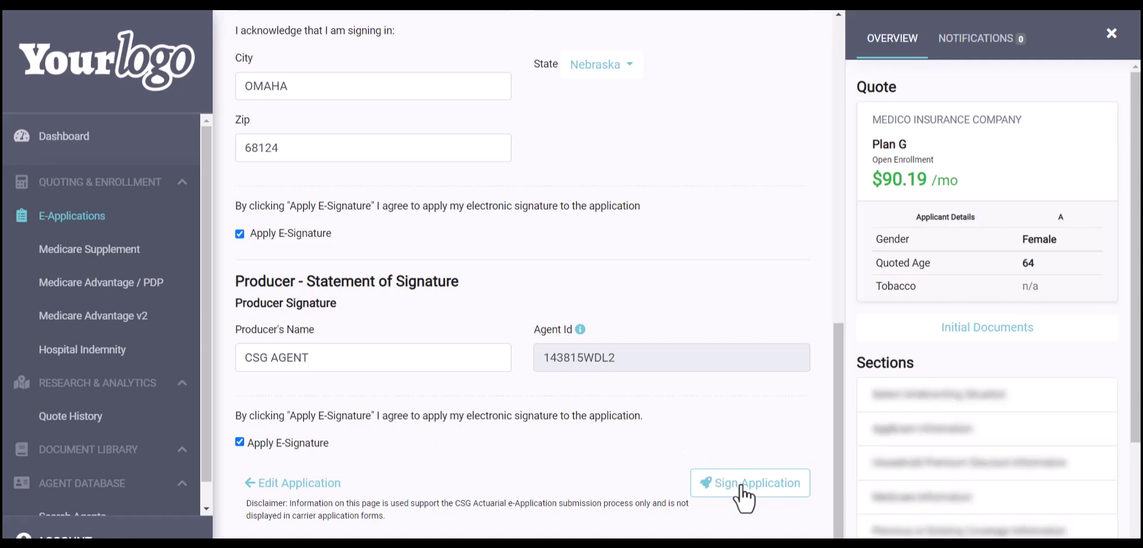
pyautogui.scroll(15, 674, 352)
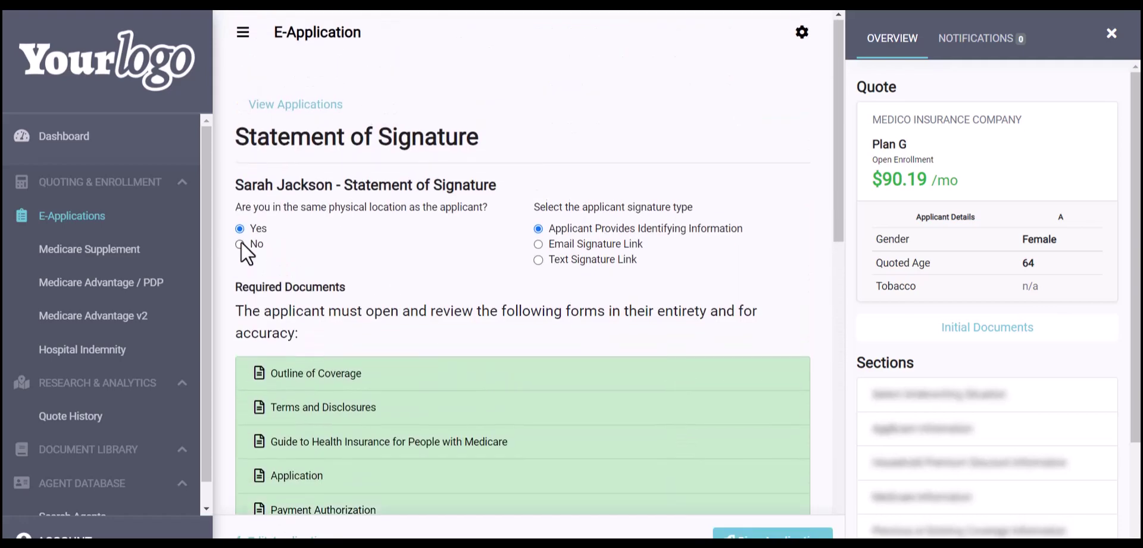
# Mark the applicant as not physically present, choose Email Signature Link, then try Text Signature Link
pyautogui.click(239, 244)
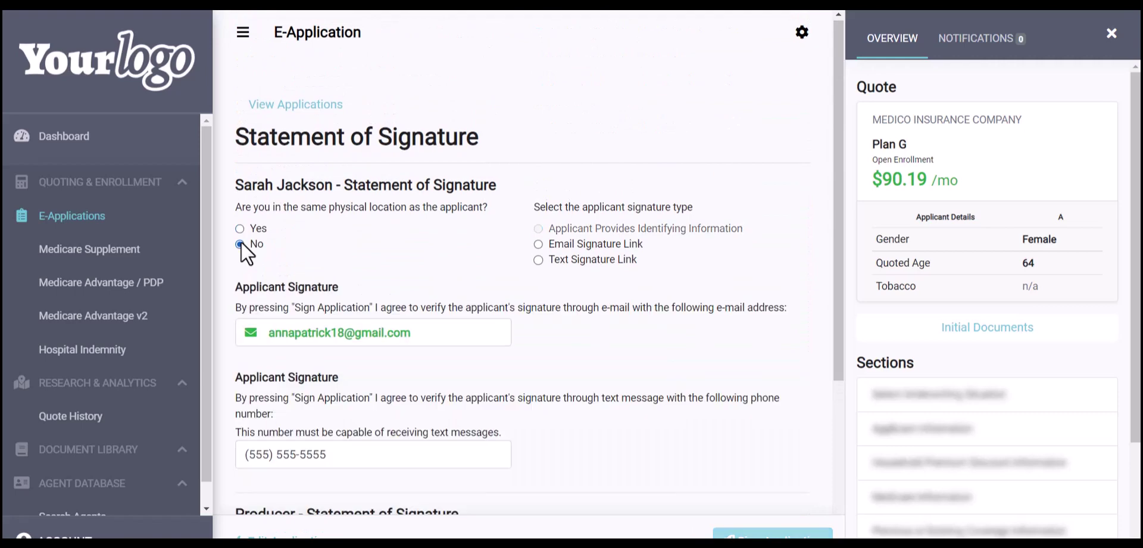
pyautogui.click(537, 244)
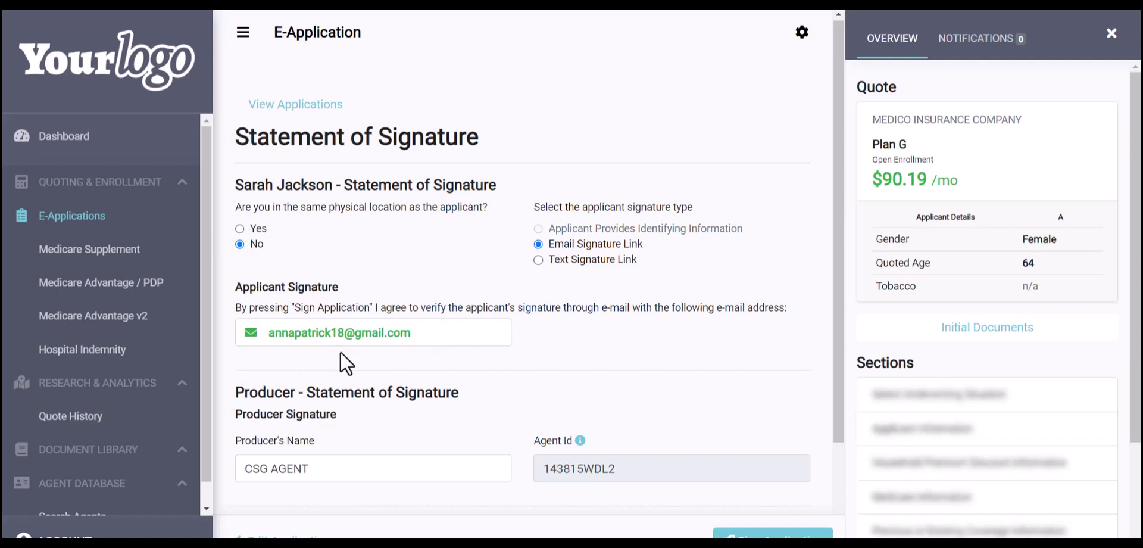
pyautogui.scroll(-2, 341, 352)
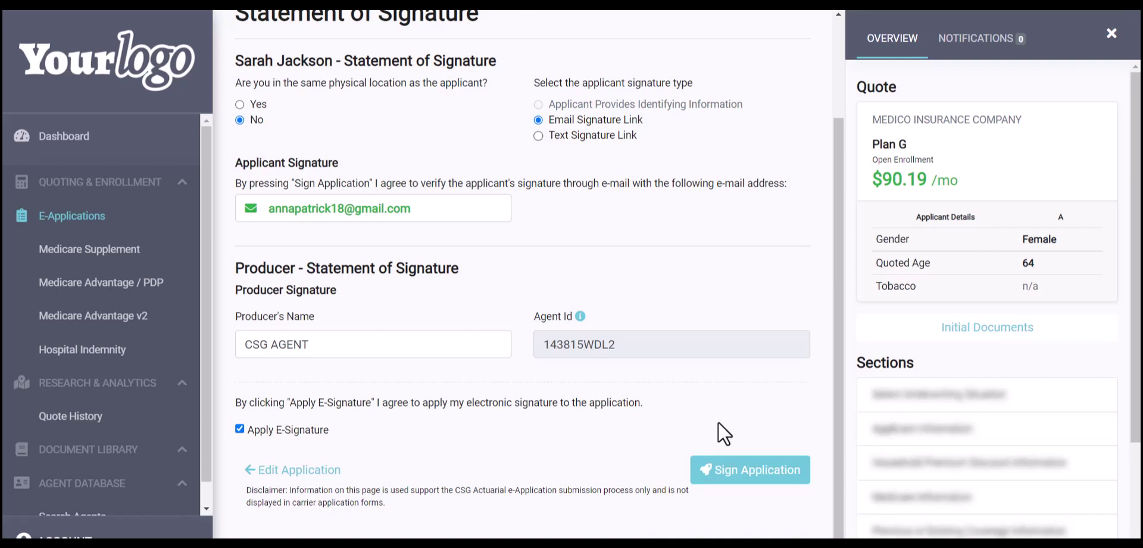
pyautogui.click(538, 136)
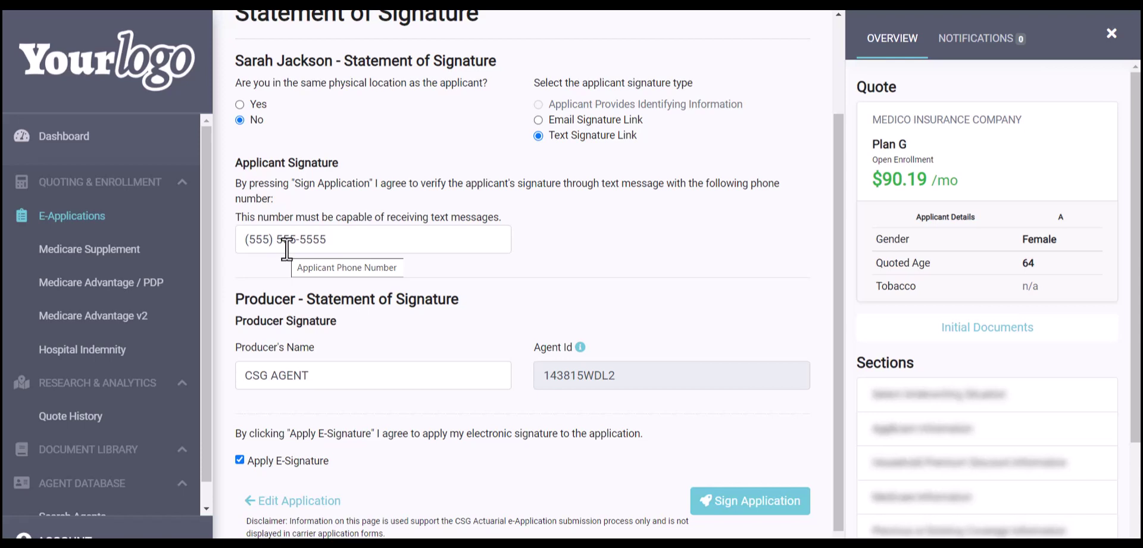
# Replace the applicant's text-message phone number, then reselect Email Signature Link as the signing method
pyautogui.moveTo(330, 239); pyautogui.dragTo(234, 238)
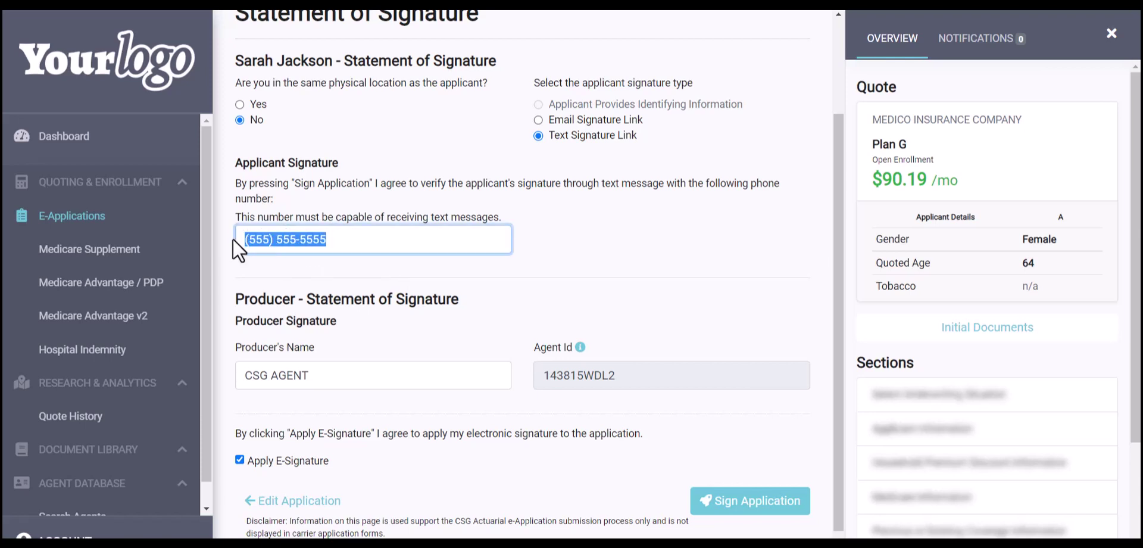
pyautogui.write('402-55')
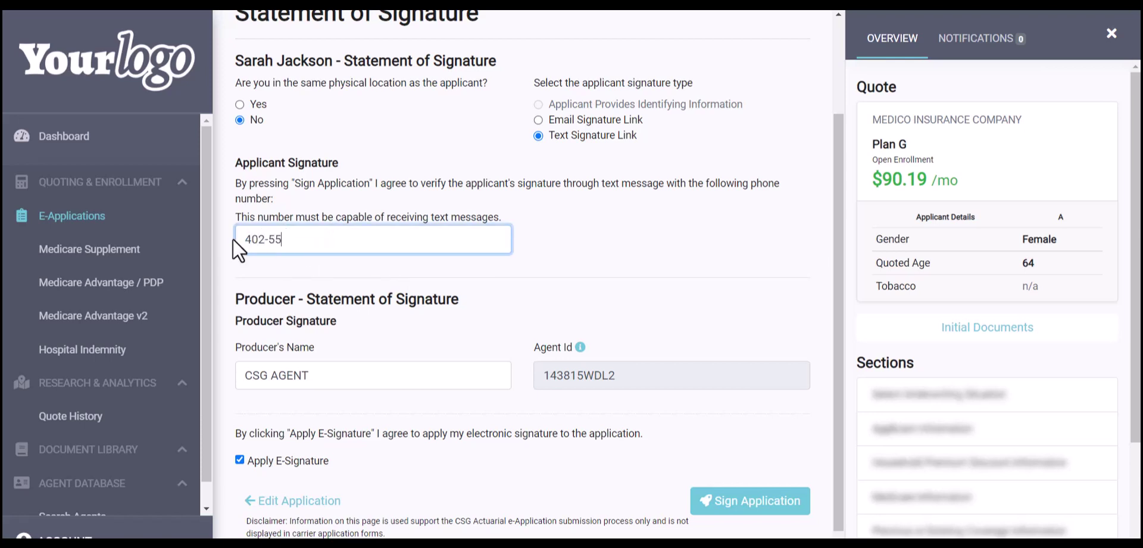
pyautogui.write('5-5555')
pyautogui.scroll(-1, 255, 269)
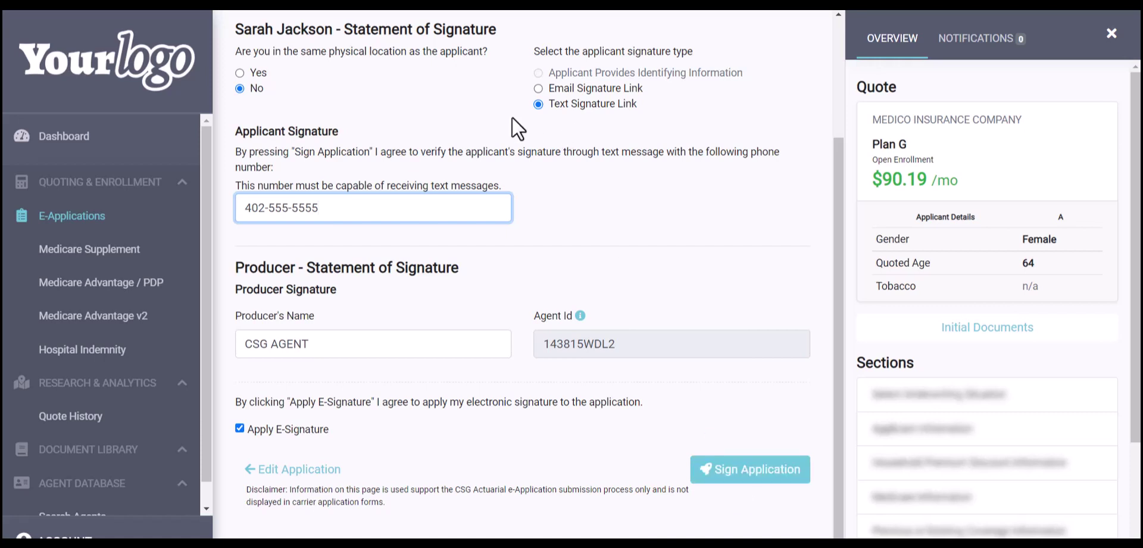
pyautogui.click(445, 75)
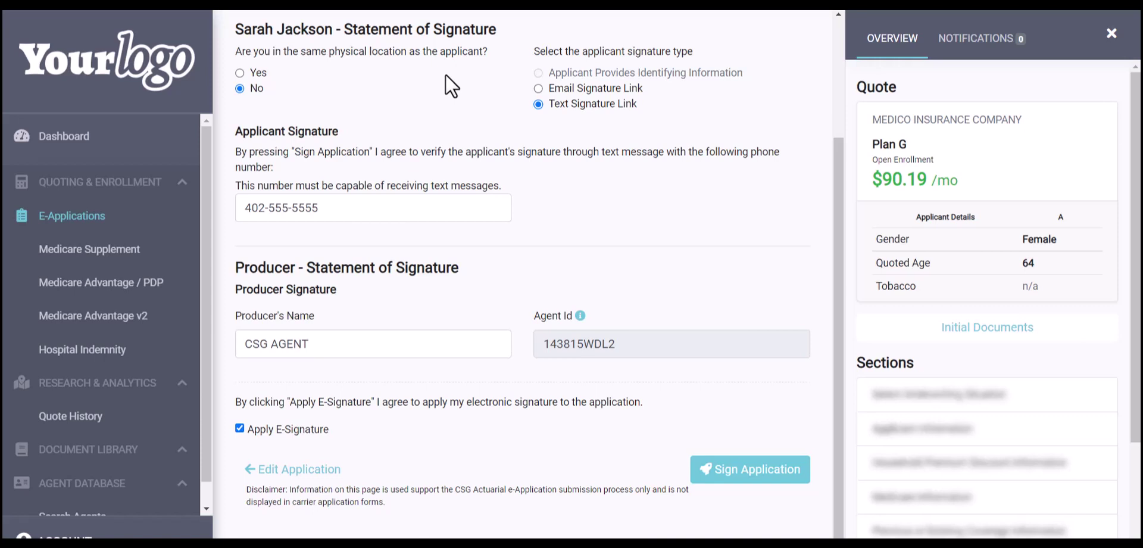
pyautogui.click(538, 88)
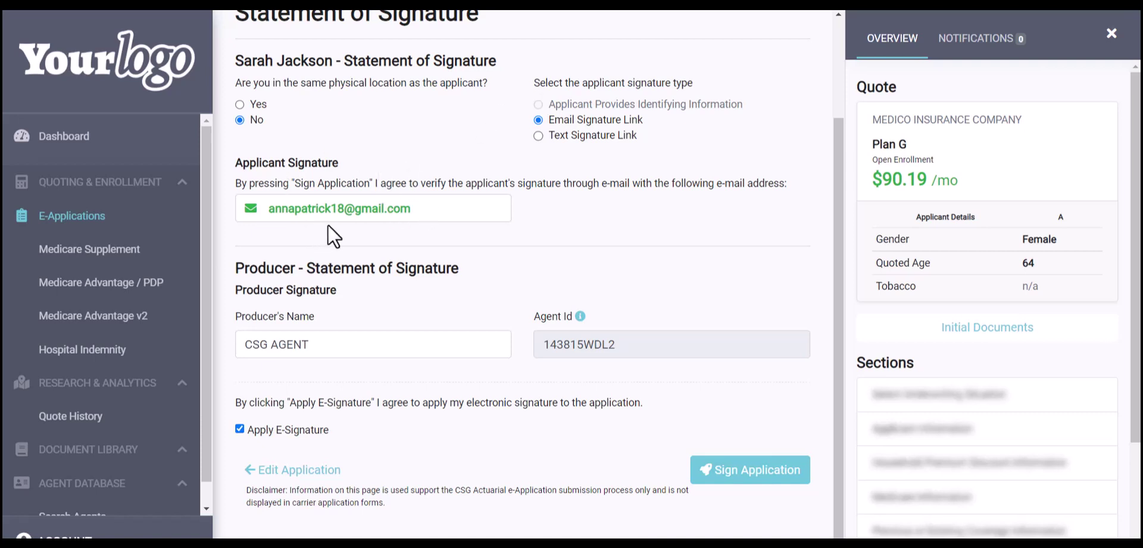
# Sign and send the application to the applicant, then return to the applications list
pyautogui.click(765, 472)
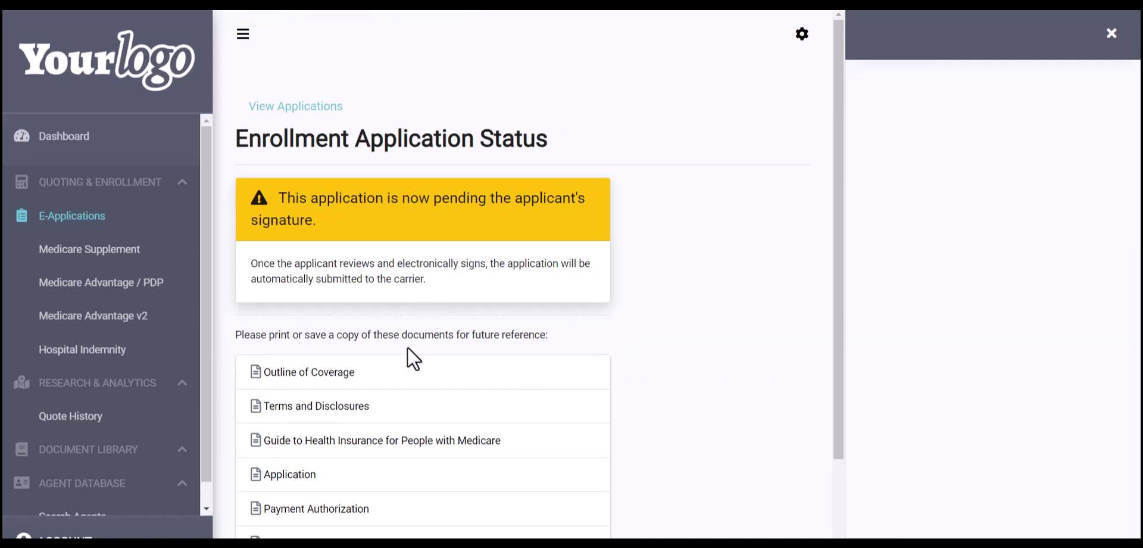
pyautogui.scroll(-1, 408, 346)
pyautogui.scroll(-1, 326, 398)
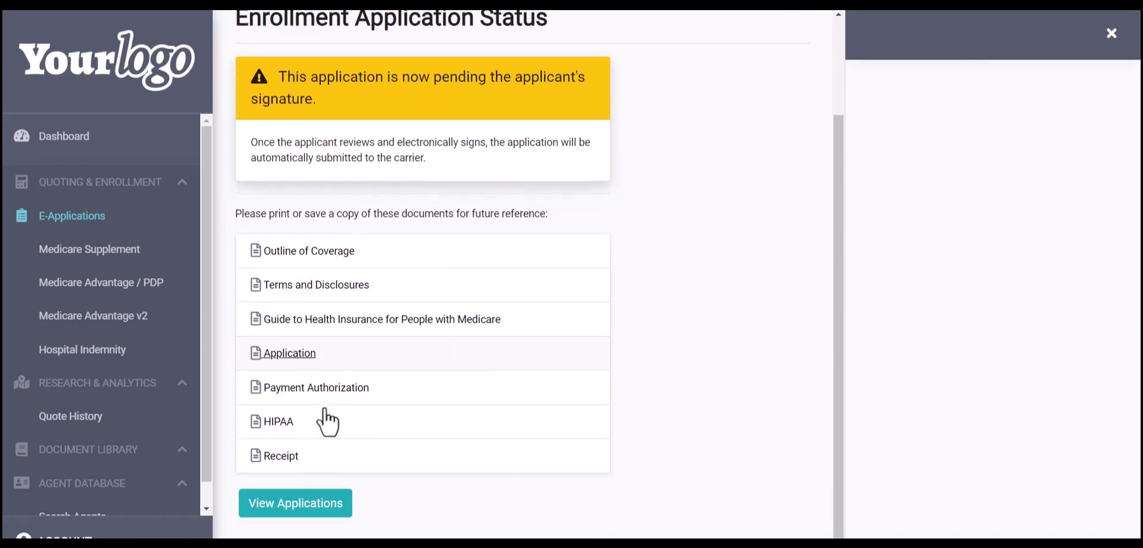
pyautogui.click(307, 509)
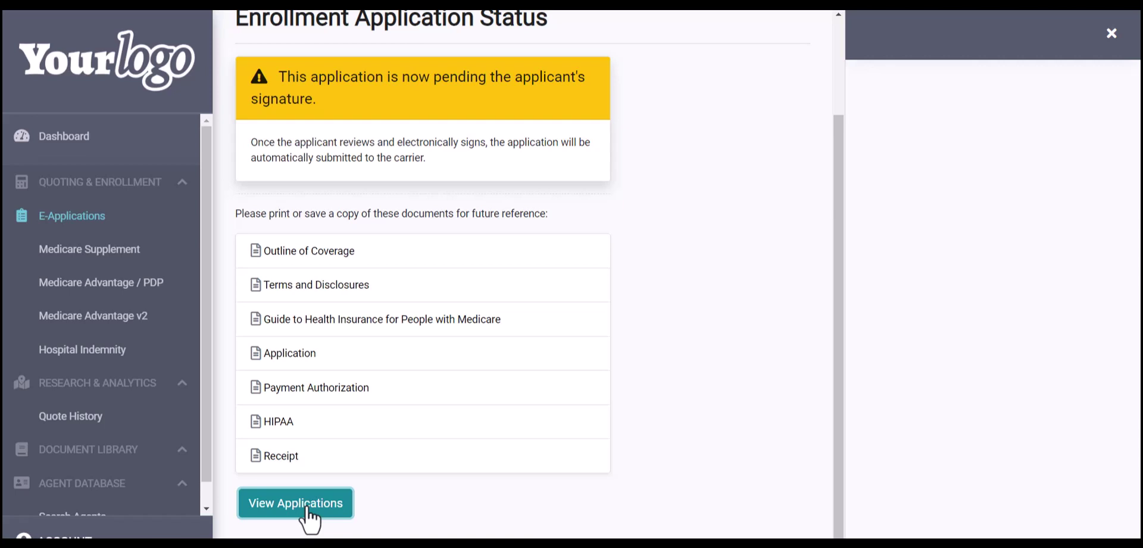
pyautogui.click(308, 511)
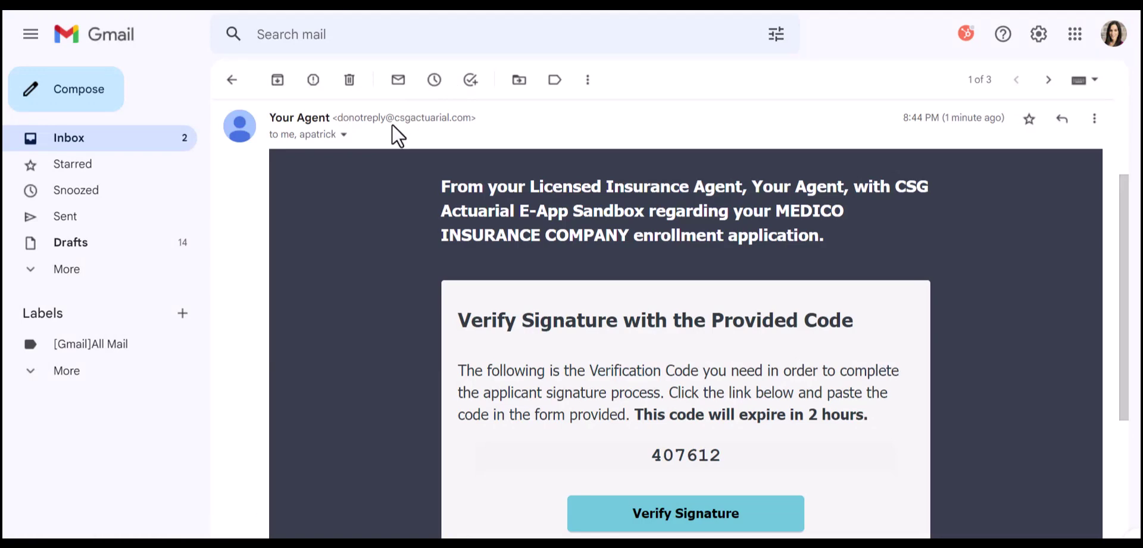
# Copy the verification code from the Gmail message and follow its Verify Signature link
pyautogui.click(343, 134)
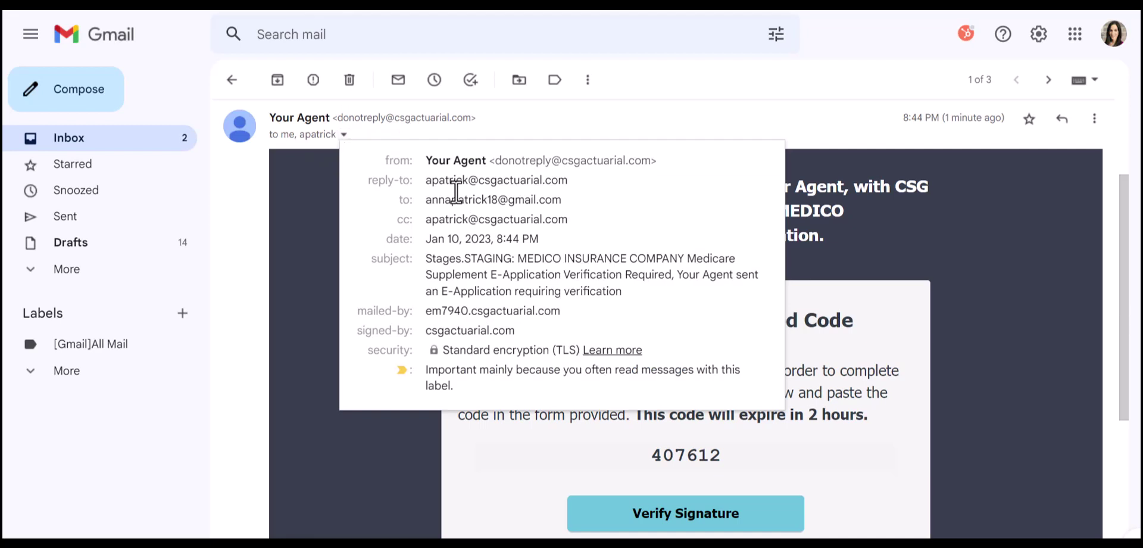
pyautogui.moveTo(442, 183)
pyautogui.doubleClick(853, 222)
pyautogui.click(769, 256)
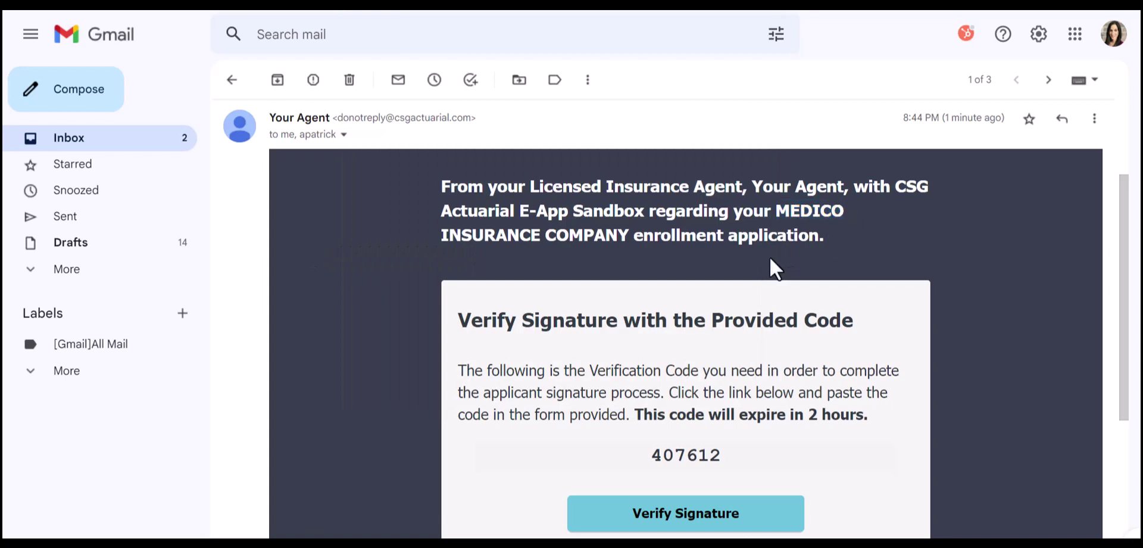
pyautogui.scroll(-1, 769, 256)
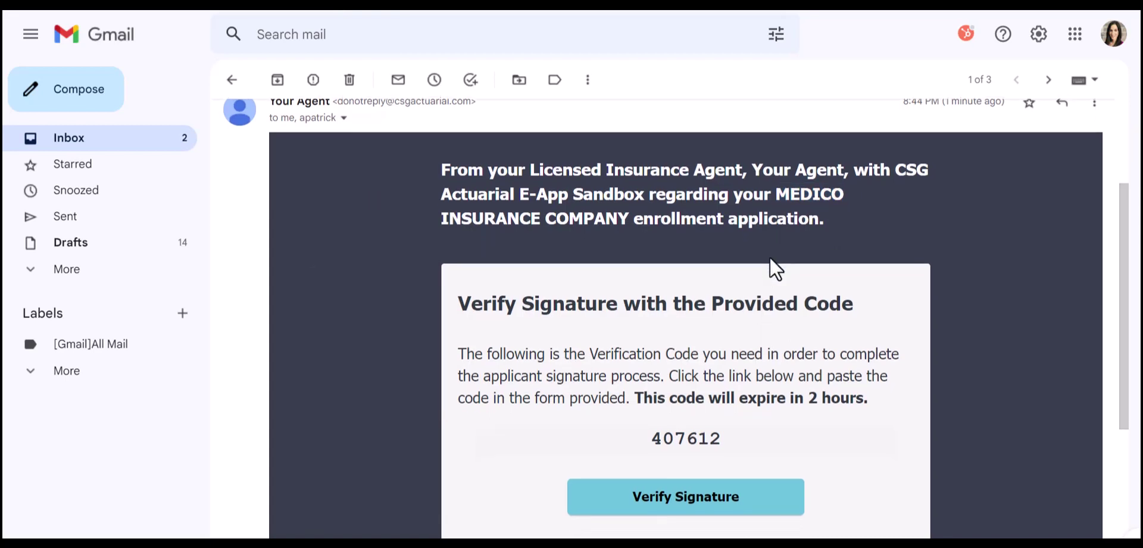
pyautogui.scroll(-3, 770, 257)
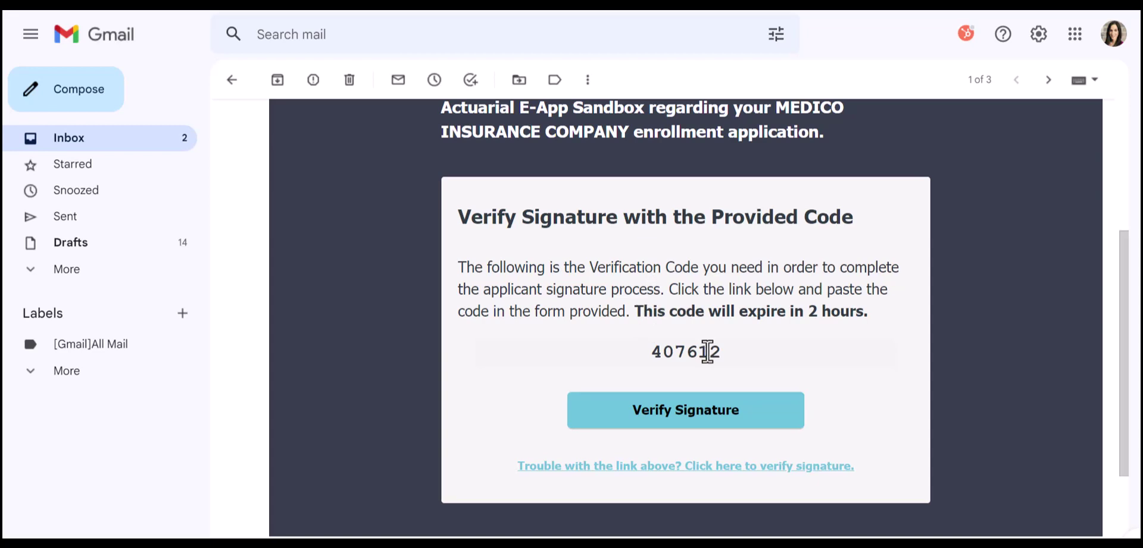
pyautogui.moveTo(723, 354); pyautogui.dragTo(655, 350)
pyautogui.hotkey('ctrl', 'c')
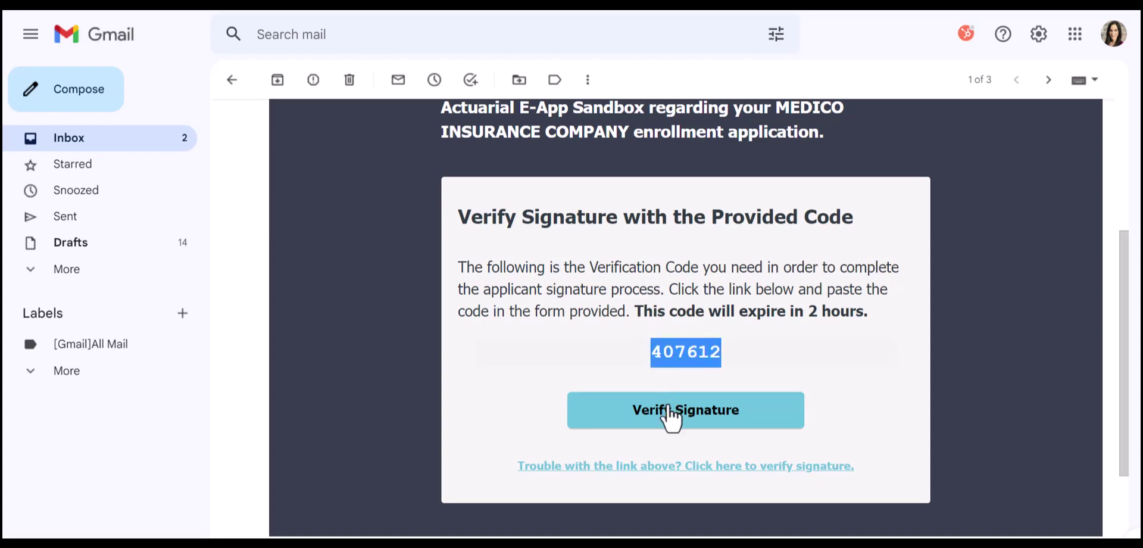
pyautogui.click(671, 427)
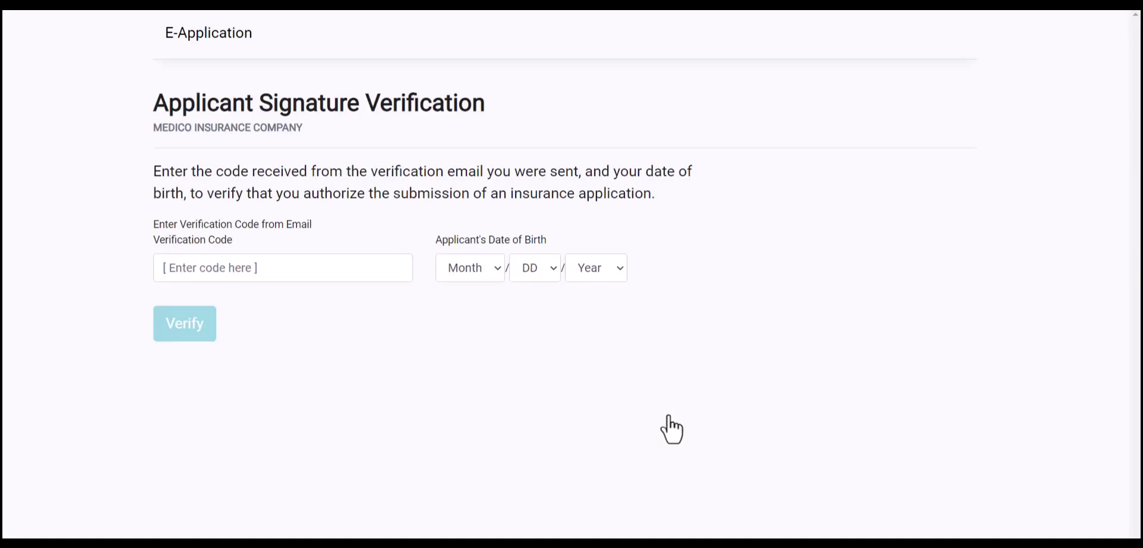
# Paste the emailed verification code, enter the applicant's date of birth, and verify
pyautogui.click(256, 265)
pyautogui.hotkey('ctrl', 'v')
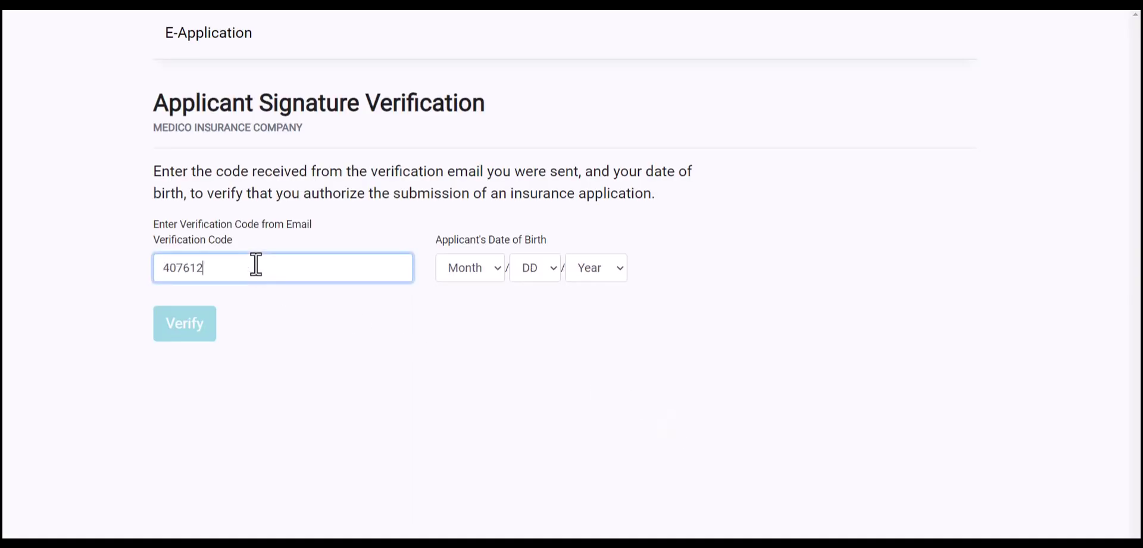
pyautogui.click(460, 274)
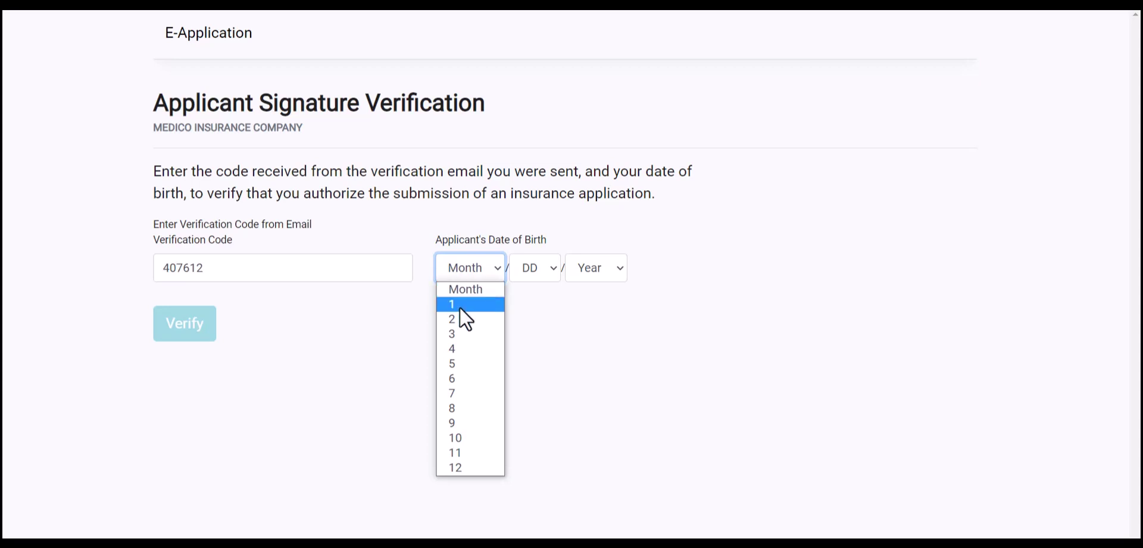
pyautogui.click(460, 318)
pyautogui.click(535, 267)
pyautogui.click(524, 304)
pyautogui.click(601, 269)
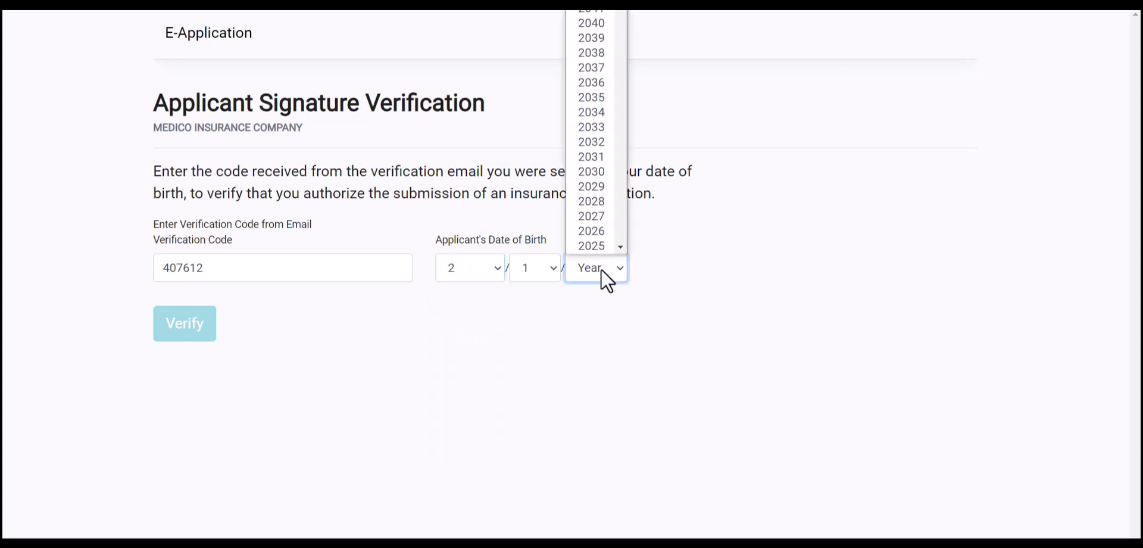
pyautogui.write('1958')
pyautogui.click(600, 286)
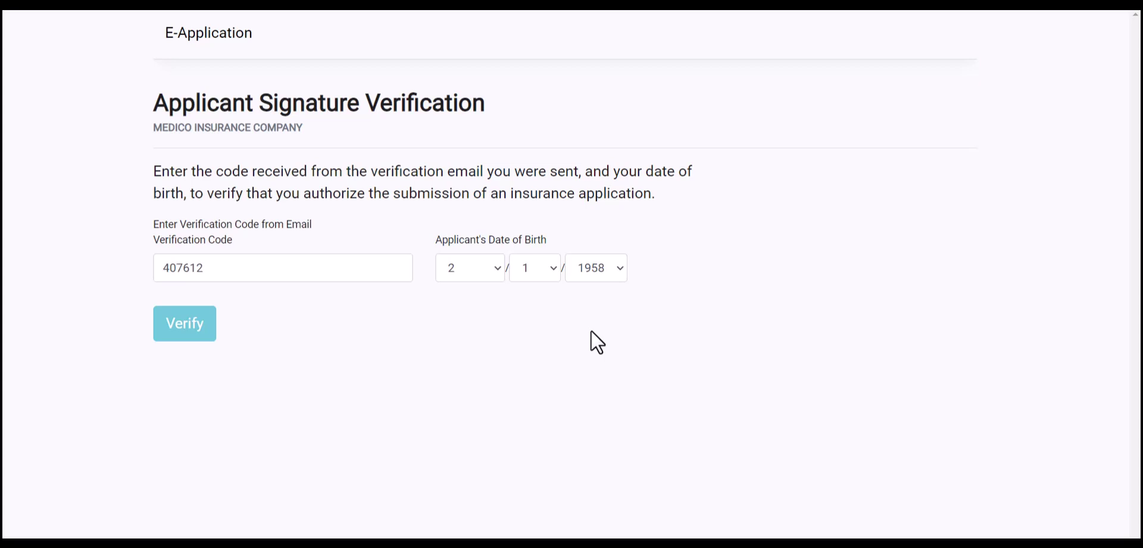
pyautogui.click(176, 316)
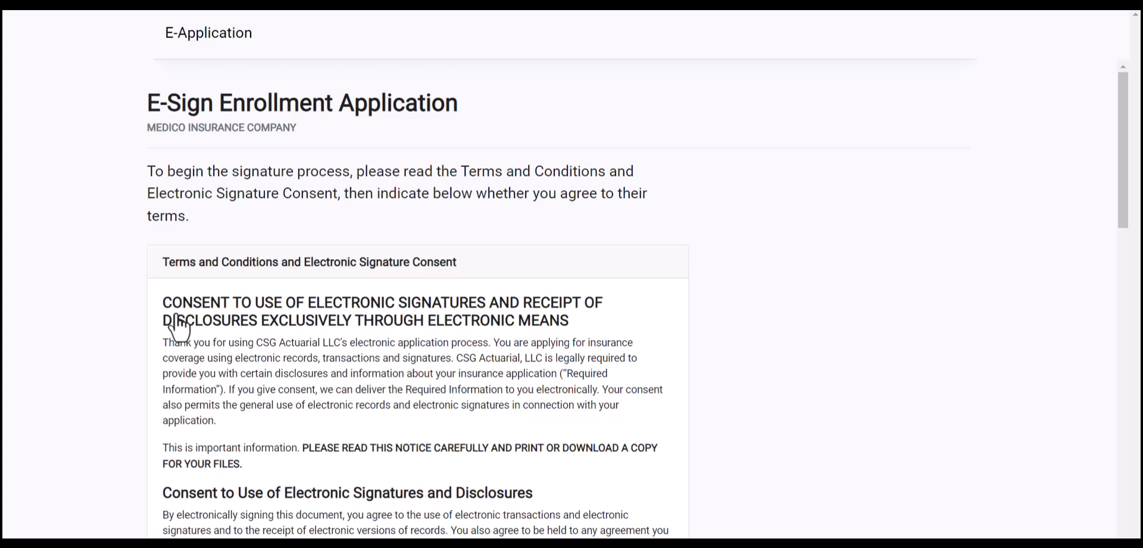
# Agree to the electronic signature consent terms and open the Outline of Coverage document
pyautogui.scroll(-3, 370, 343)
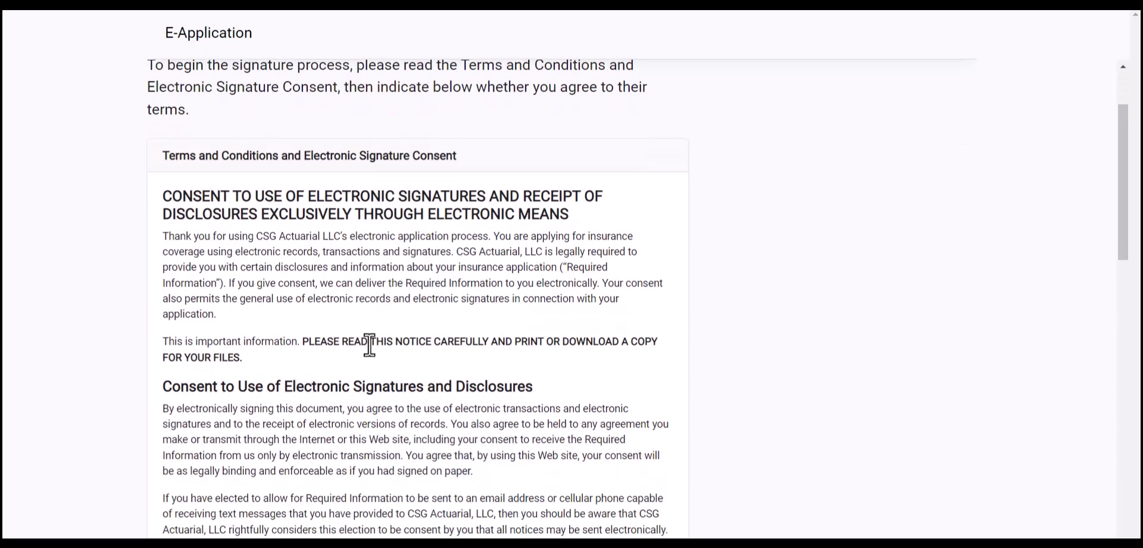
pyautogui.scroll(-10, 370, 344)
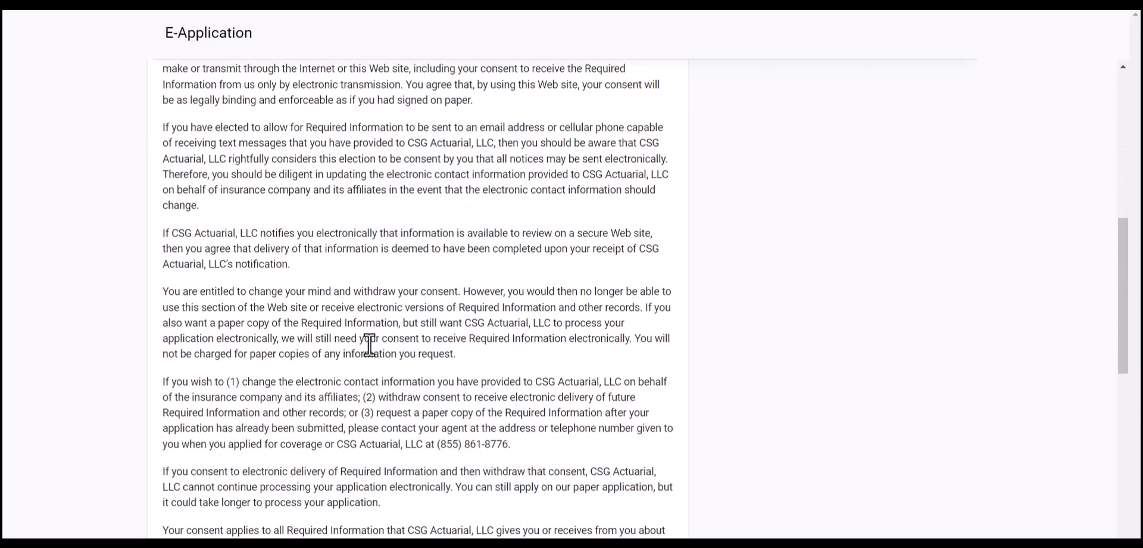
pyautogui.scroll(-7, 370, 344)
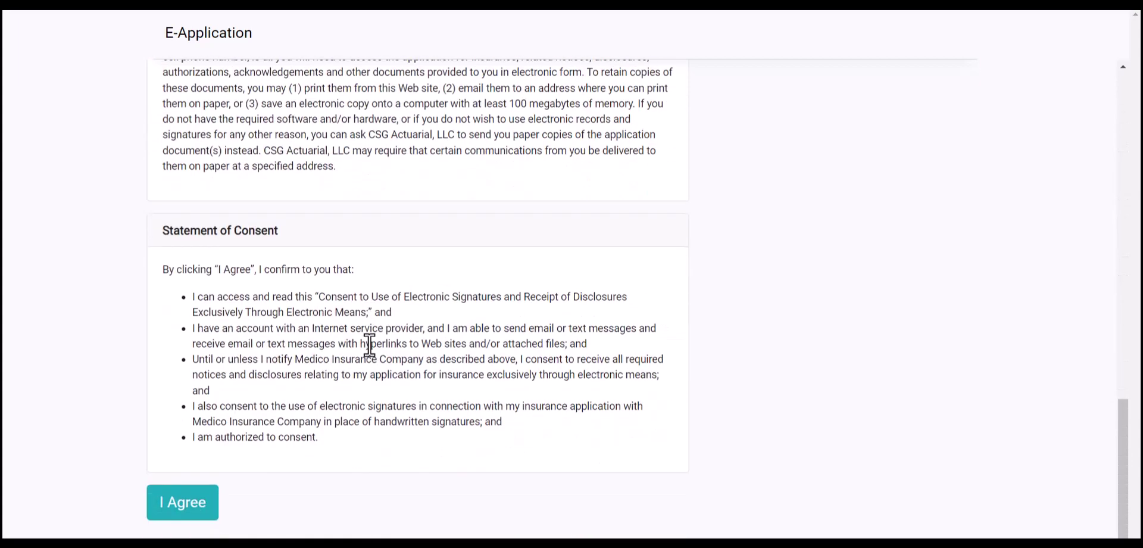
pyautogui.click(190, 504)
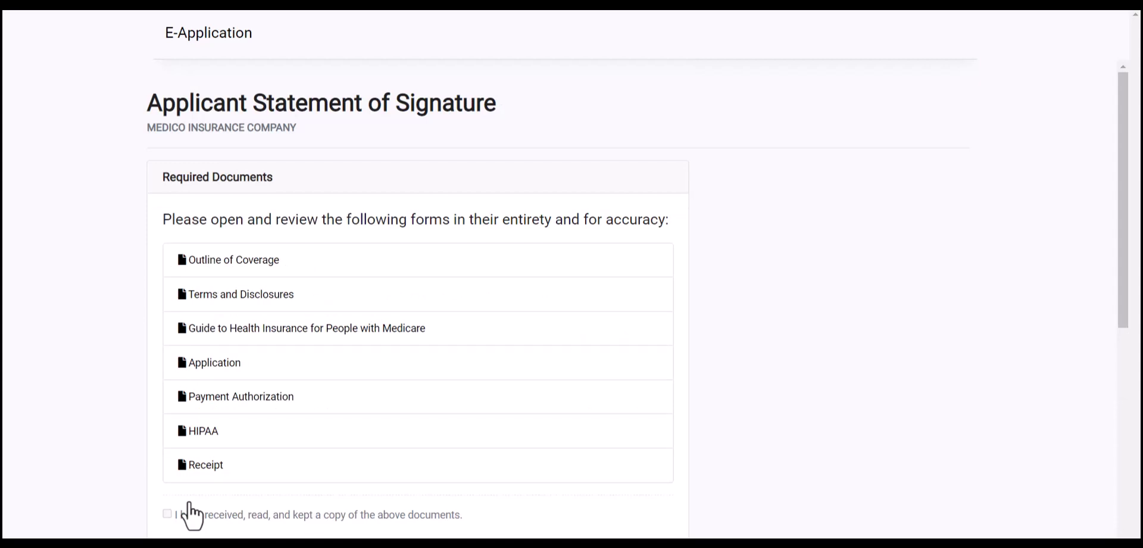
pyautogui.click(223, 273)
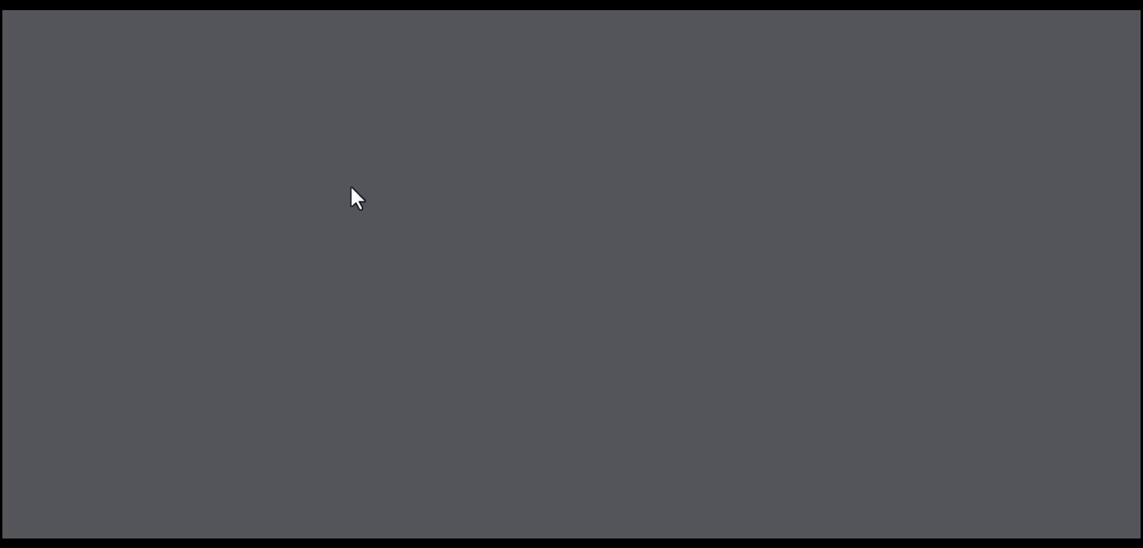
# Review Terms and Disclosures, the Health Insurance Guide, Application, Payment Authorization, HIPAA and Receipt
pyautogui.hotkey('ctrl', 'w')
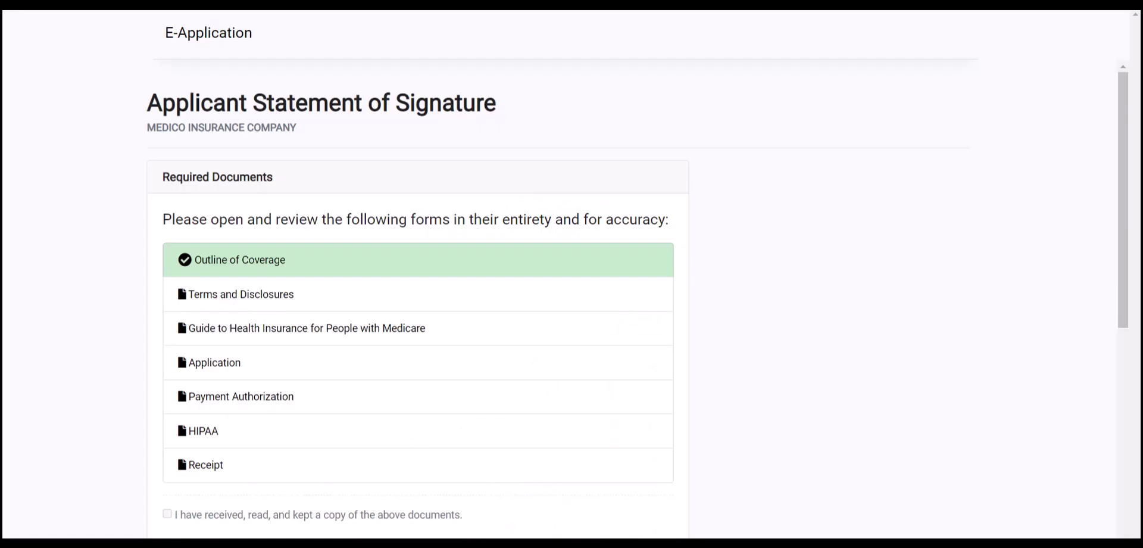
pyautogui.click(251, 301)
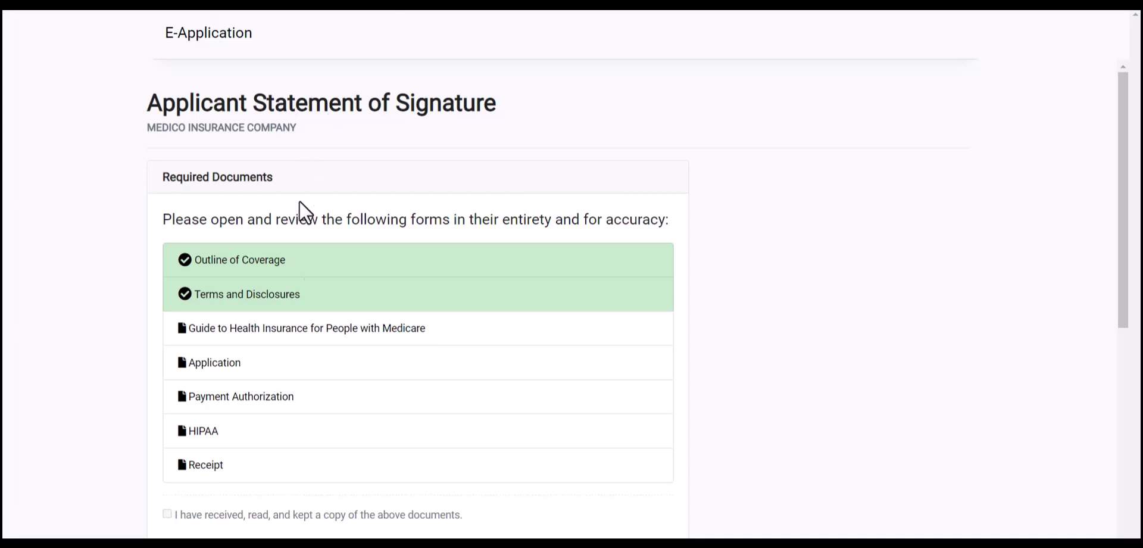
pyautogui.click(271, 328)
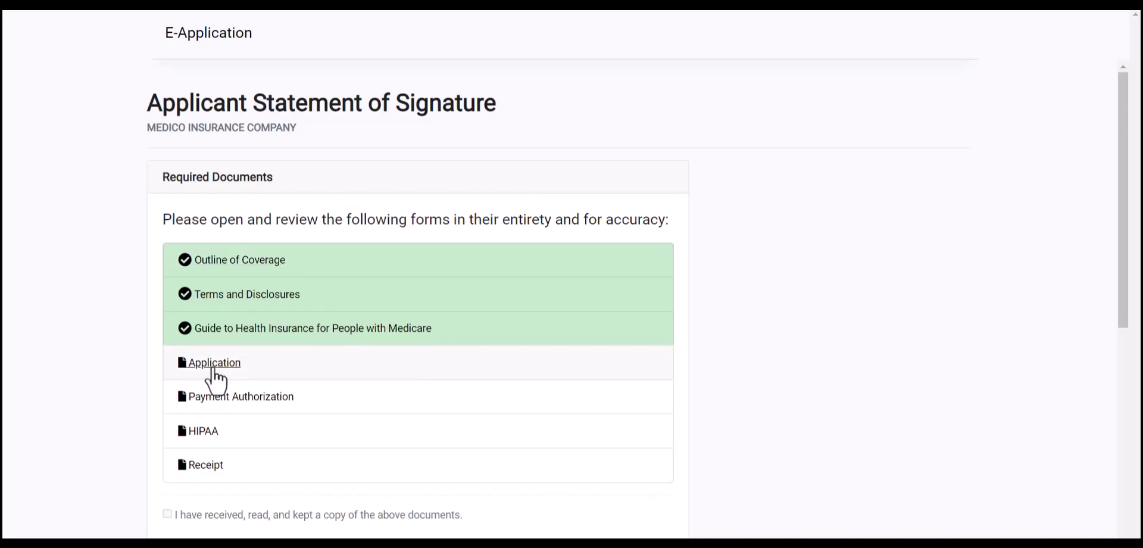
pyautogui.click(211, 364)
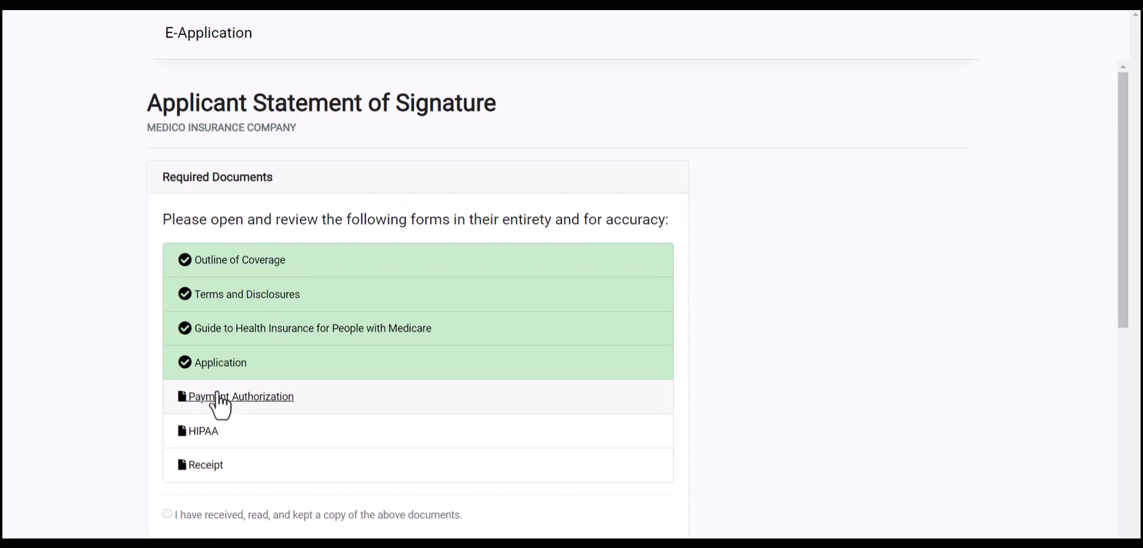
pyautogui.click(248, 398)
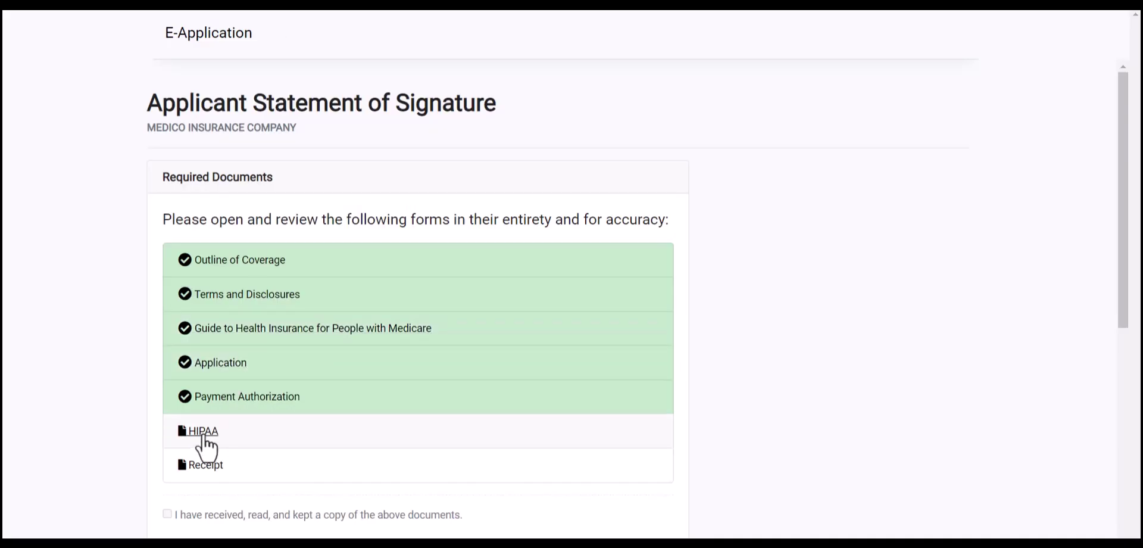
pyautogui.click(196, 435)
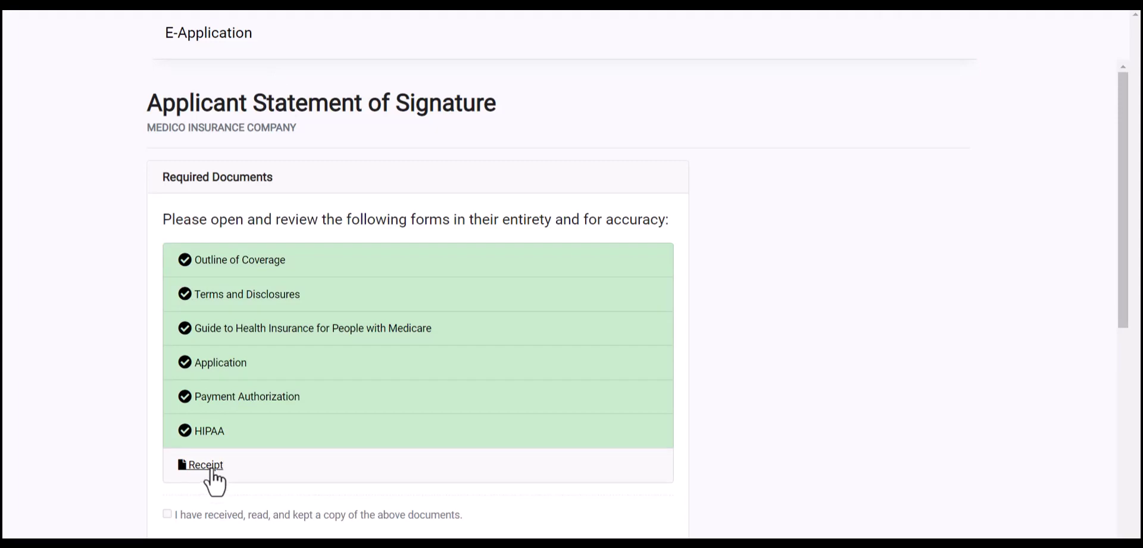
pyautogui.click(215, 469)
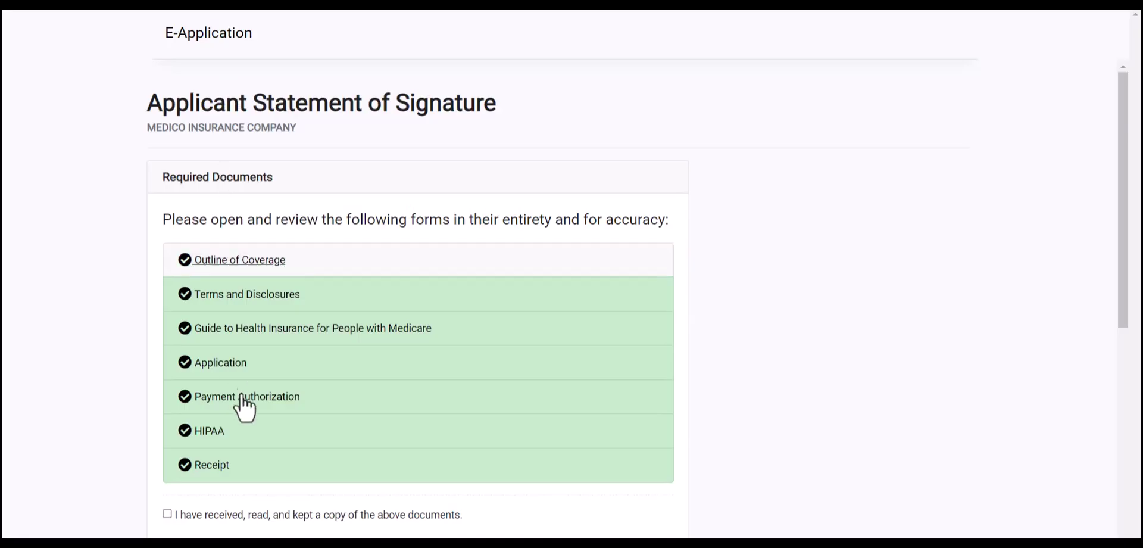
pyautogui.scroll(-3, 248, 409)
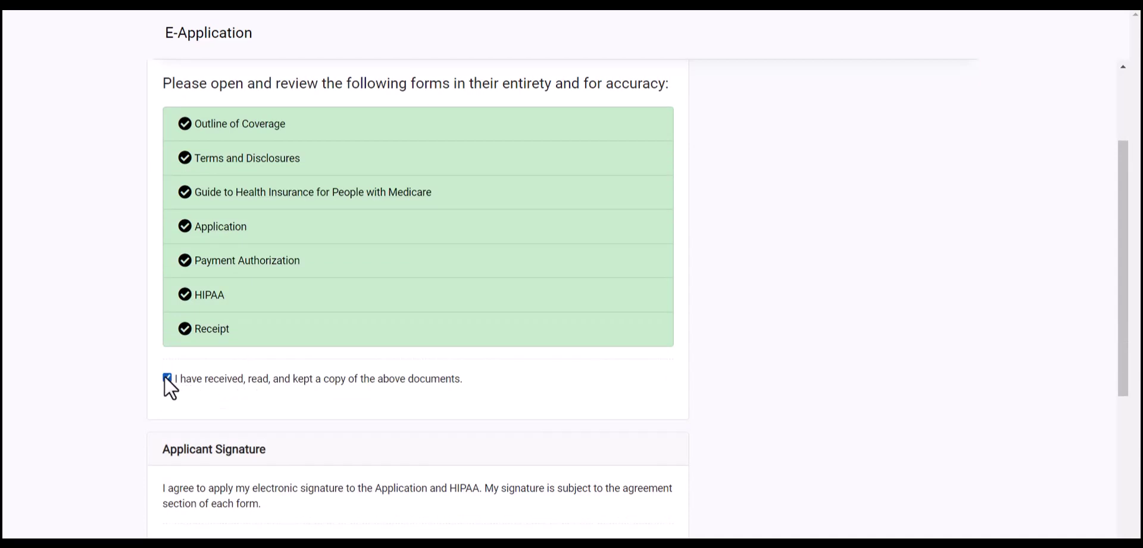
# Enter Omaha, Nebraska and its zip as the signing location, apply the e-signature, and sign
pyautogui.scroll(-5, 256, 420)
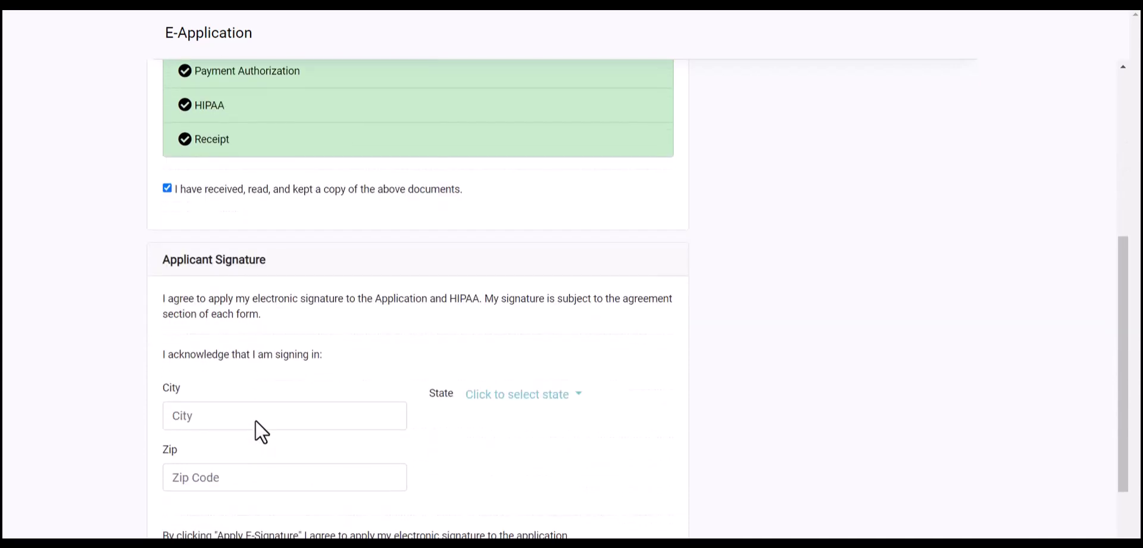
pyautogui.click(200, 307)
pyautogui.write('Omaha')
pyautogui.press('Tab')
pyautogui.press('n')
pyautogui.press('e')
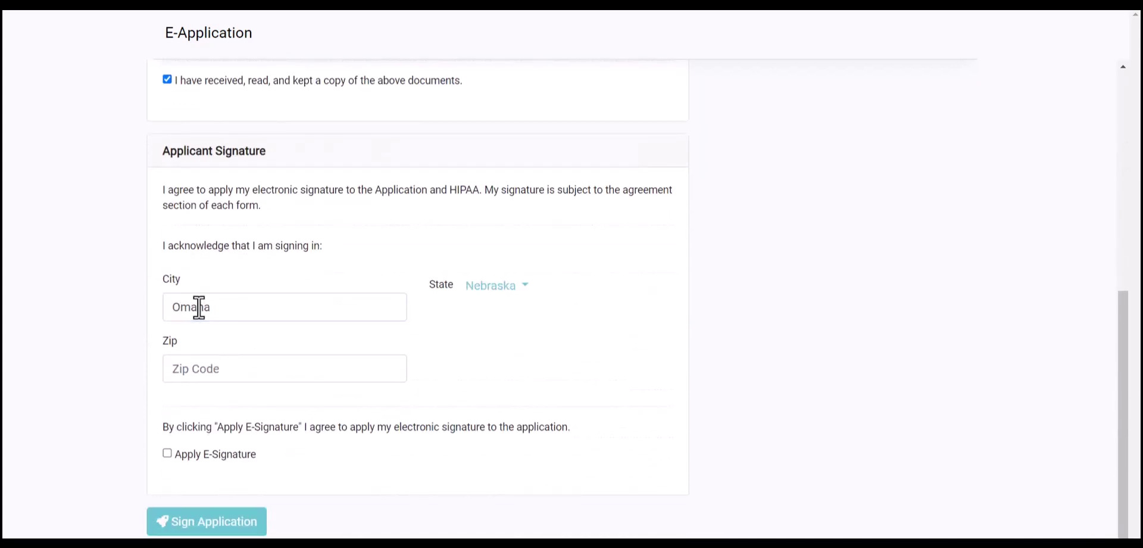
pyautogui.click(206, 369)
pyautogui.write('68124')
pyautogui.scroll(-1, 192, 386)
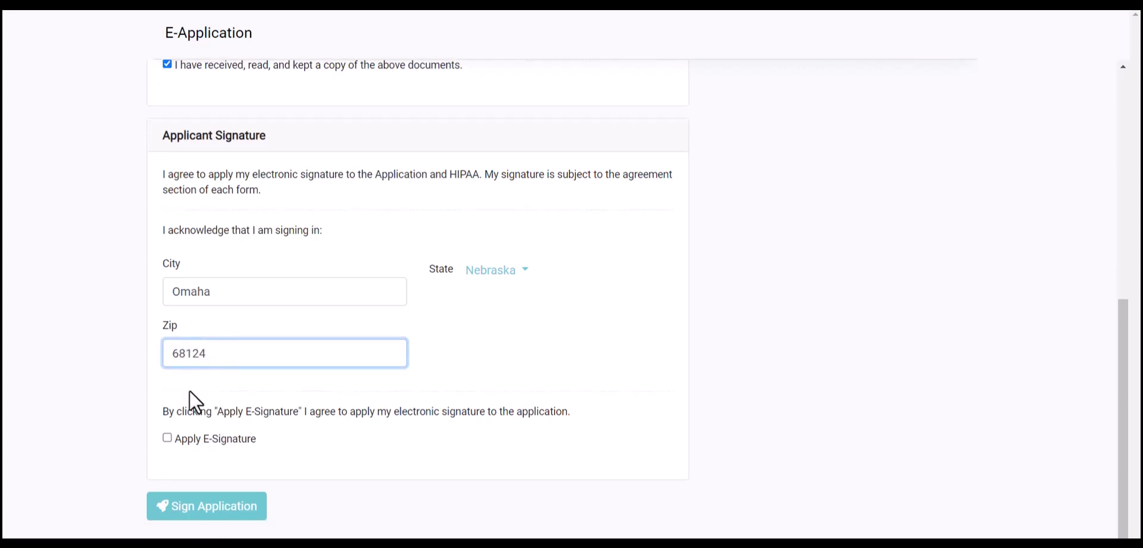
pyautogui.click(167, 438)
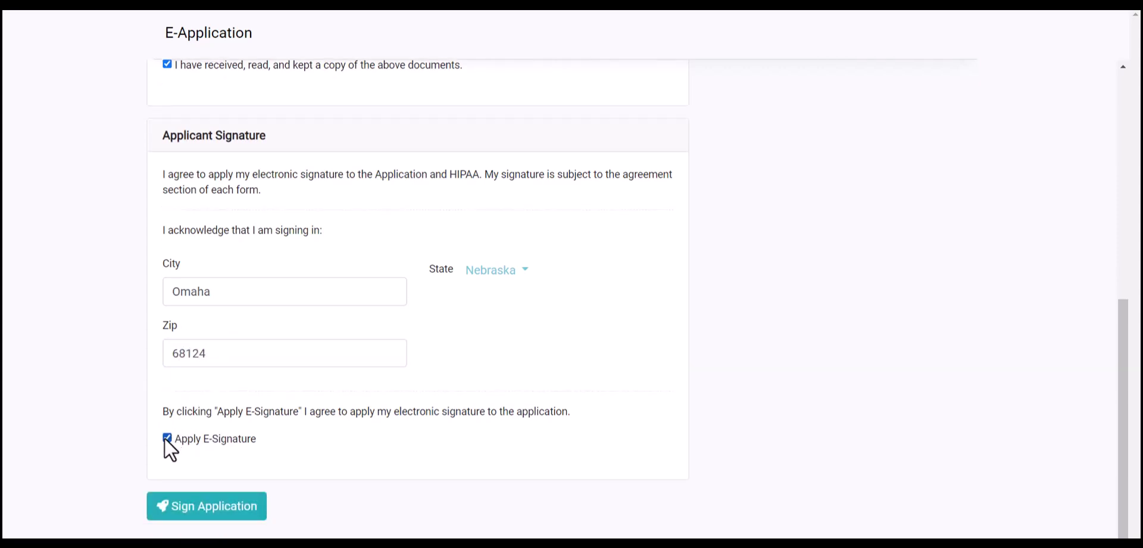
pyautogui.click(187, 507)
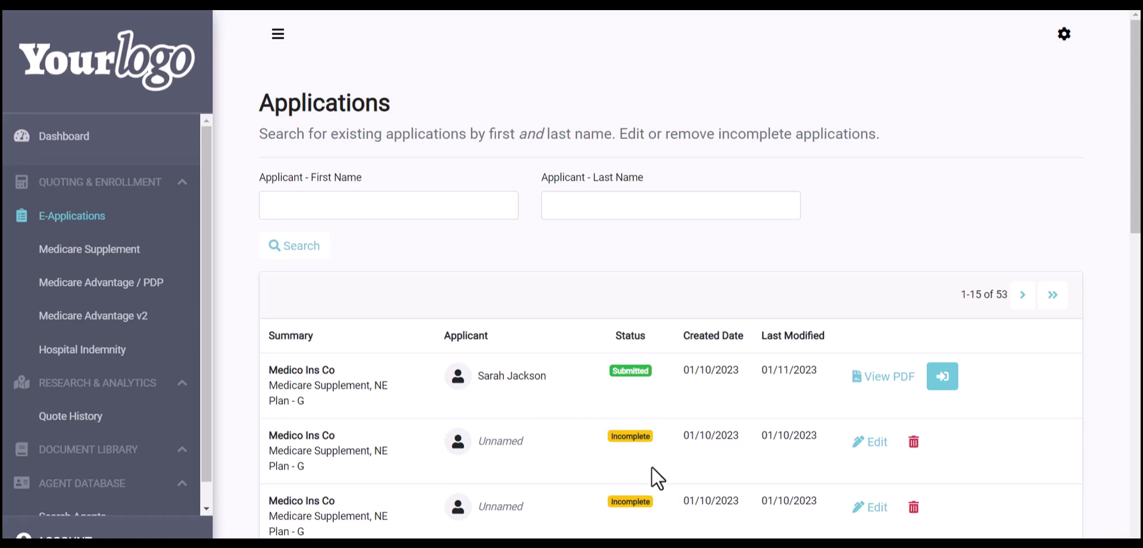
# Scroll down the Applications list to confirm the Medico Plan G application's status reads Submitted
pyautogui.scroll(-1, 651, 466)
pyautogui.scroll(-1, 652, 466)
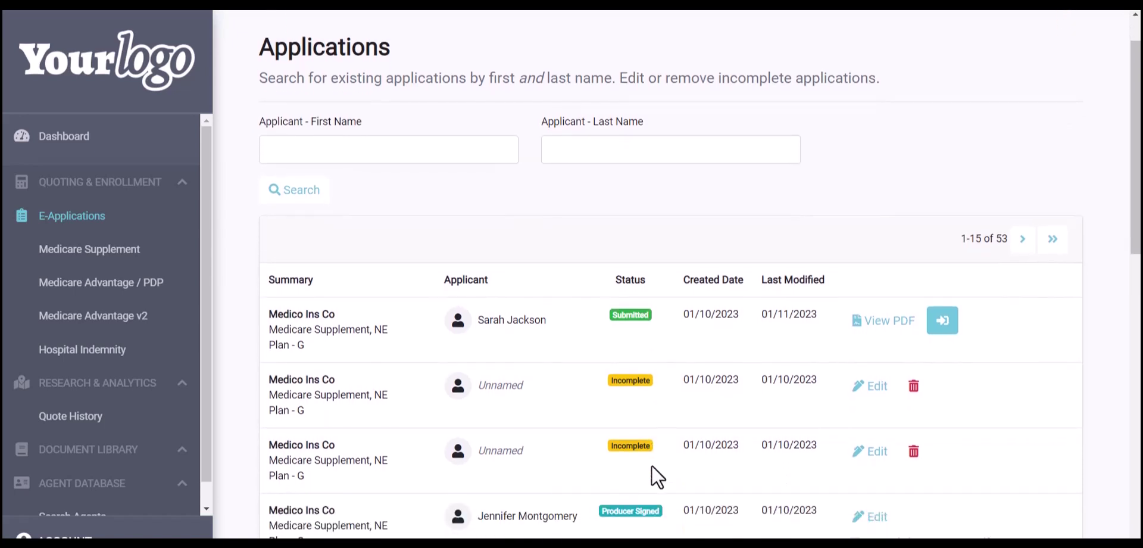